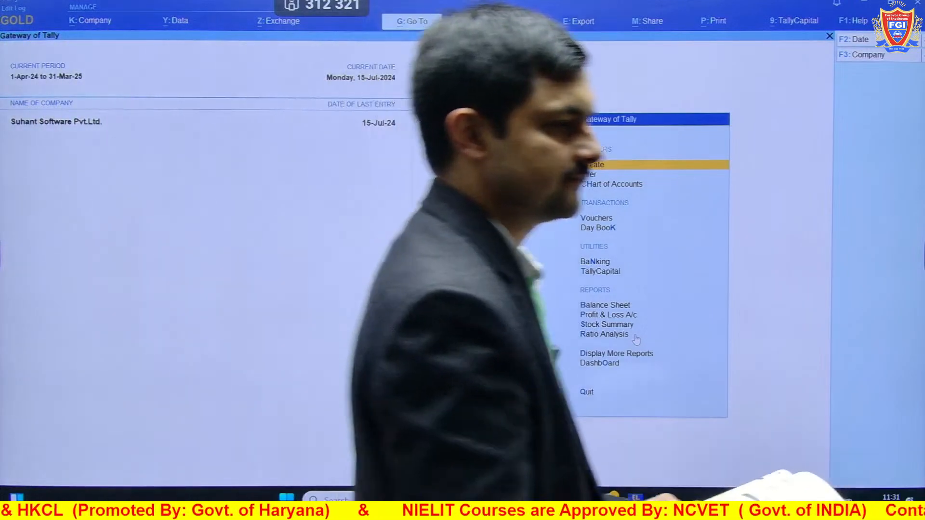
Open the company SUHANT SOFT PVT. LTD(11 AM JAN) from the TallyPrime data folder
key("alt")
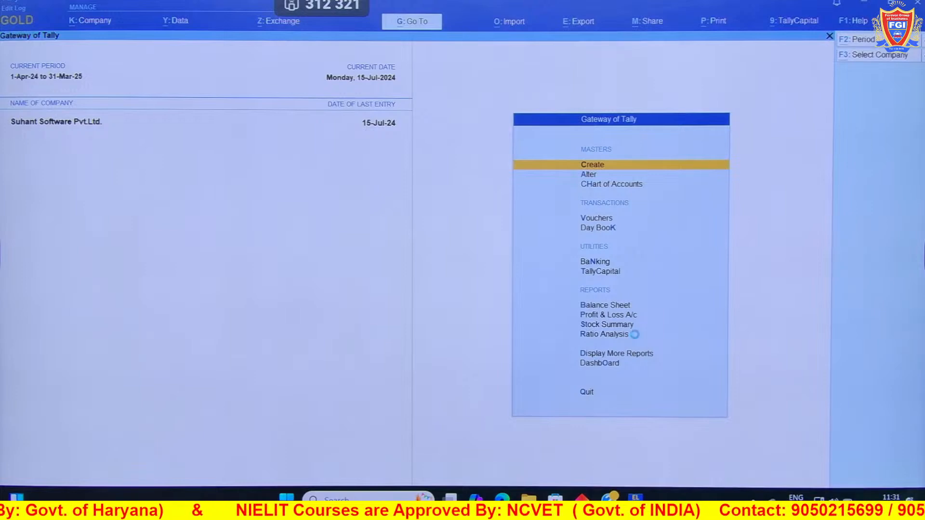
key("alt+F3")
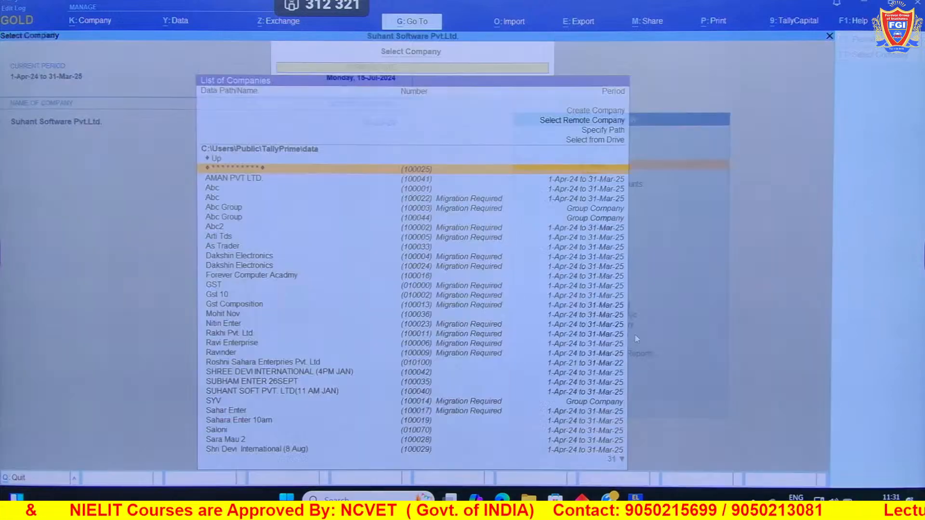
type("11")
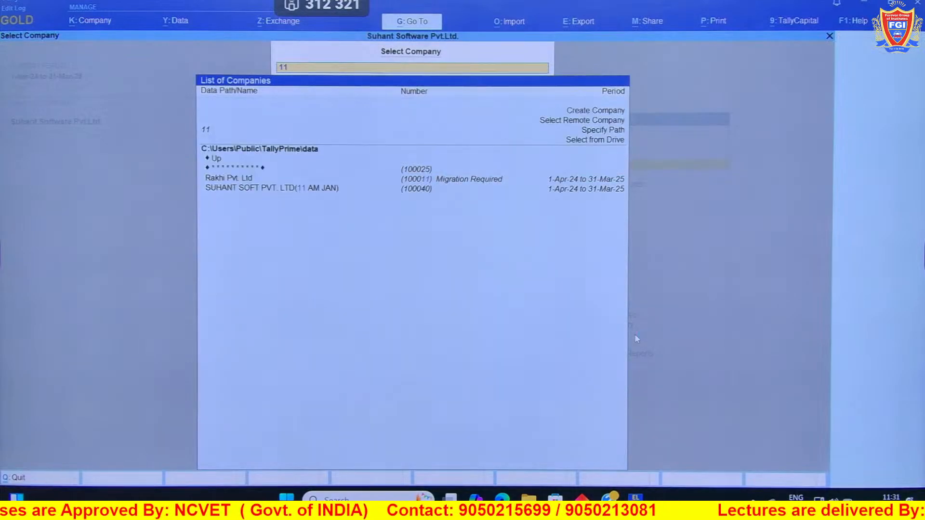
key("Down")
key("Down")
key("Return")
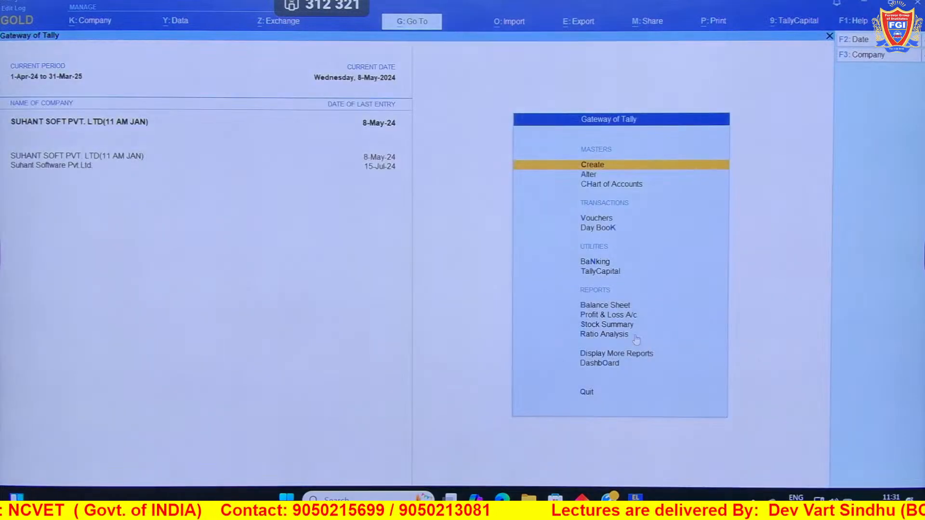
Start a new sales voucher and set its date to 10-May-2024
key("Down")
key("Down")
key("Down")
key("Return")
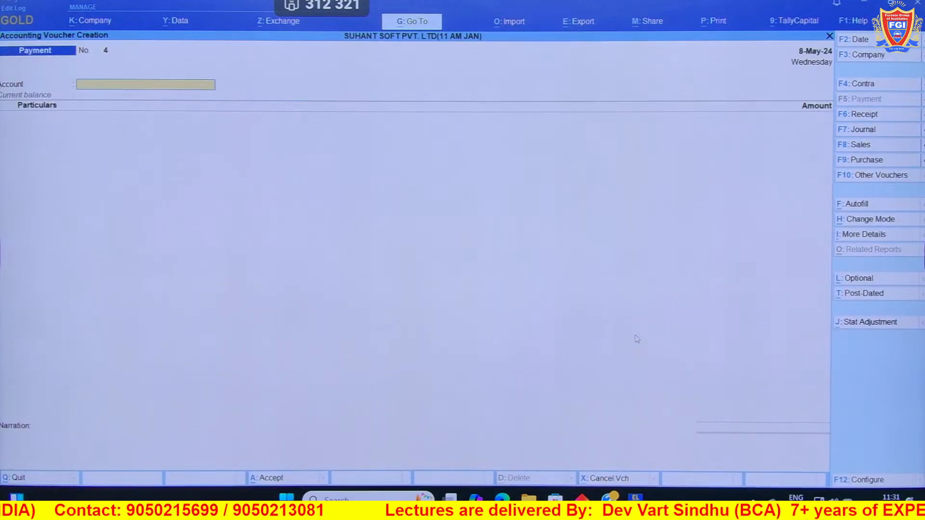
key("F9")
key("F8")
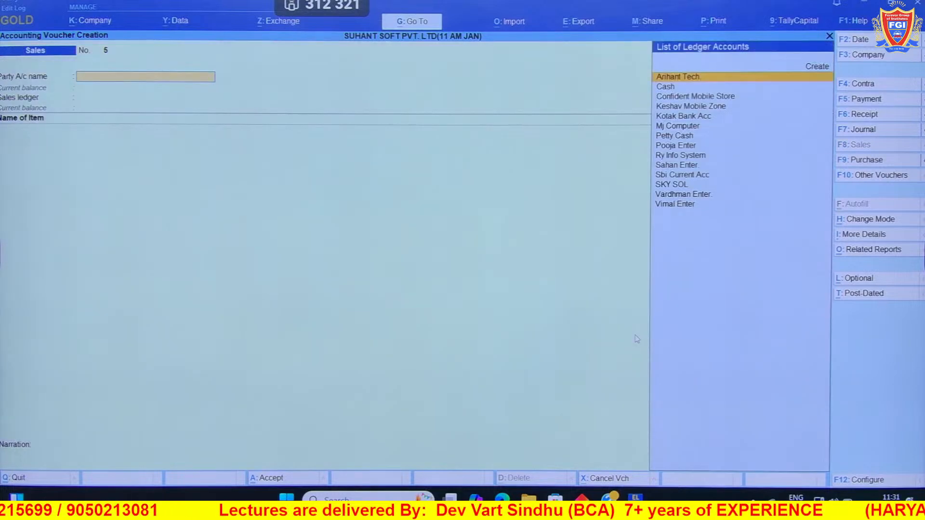
key("F2")
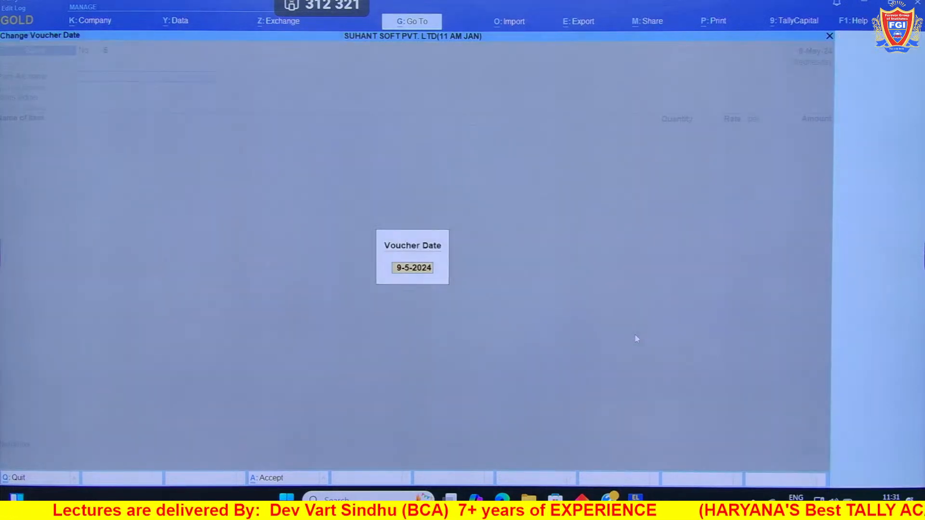
type("10/")
key("Return")
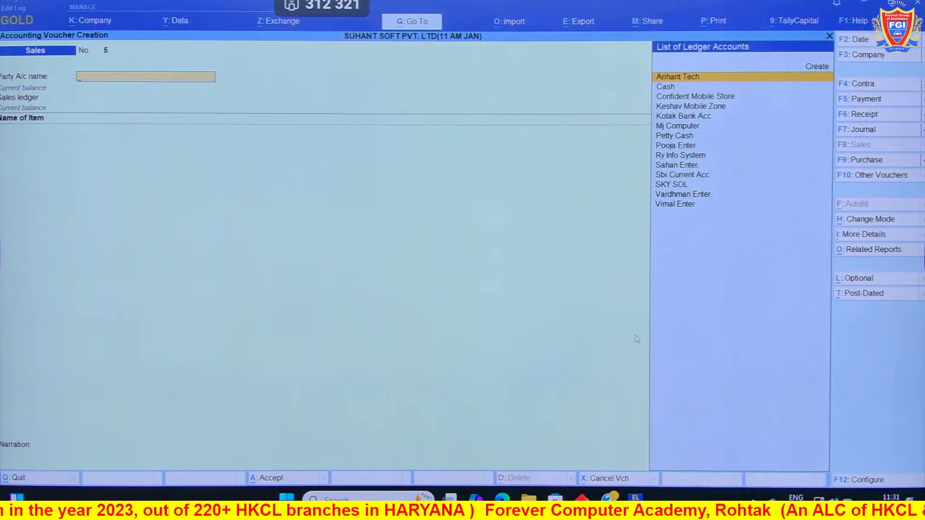
Set the party account to Pooja Enter, accept the blank dispatch details, and use Sales Acc as the sales ledger
type("Po")
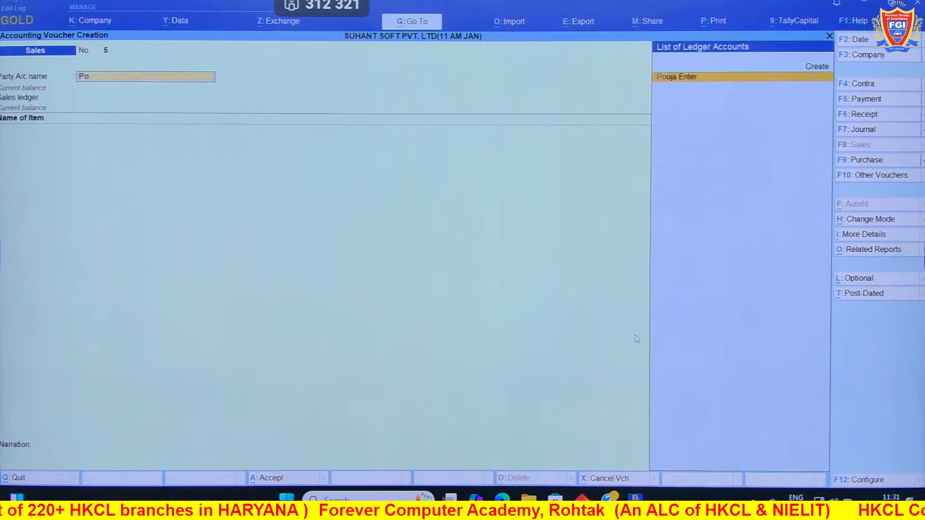
type("o")
key("Return")
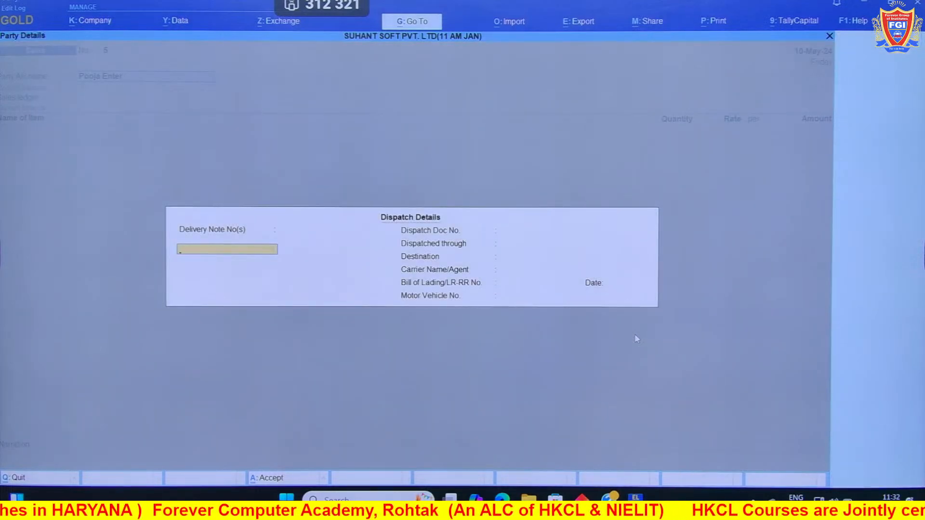
key("ctrl+a")
key("Return")
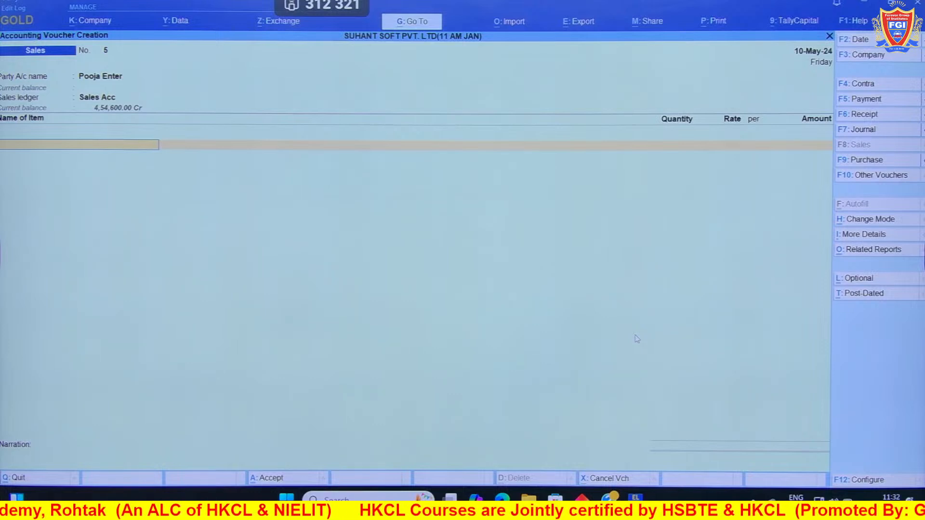
Add Oneplus Nord to the sales voucher, allocating 3 nos from the Mumbai godown at a rate of 27,800
type("On")
key("Return")
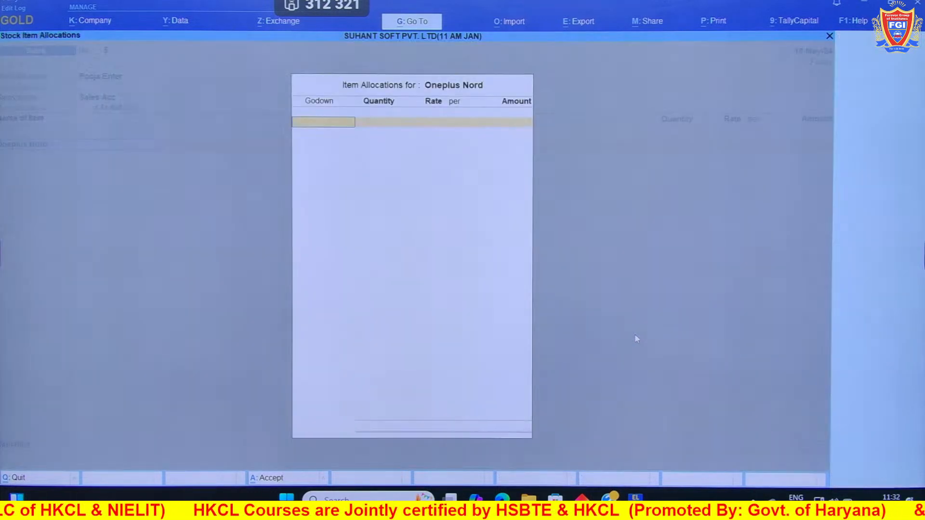
type("M")
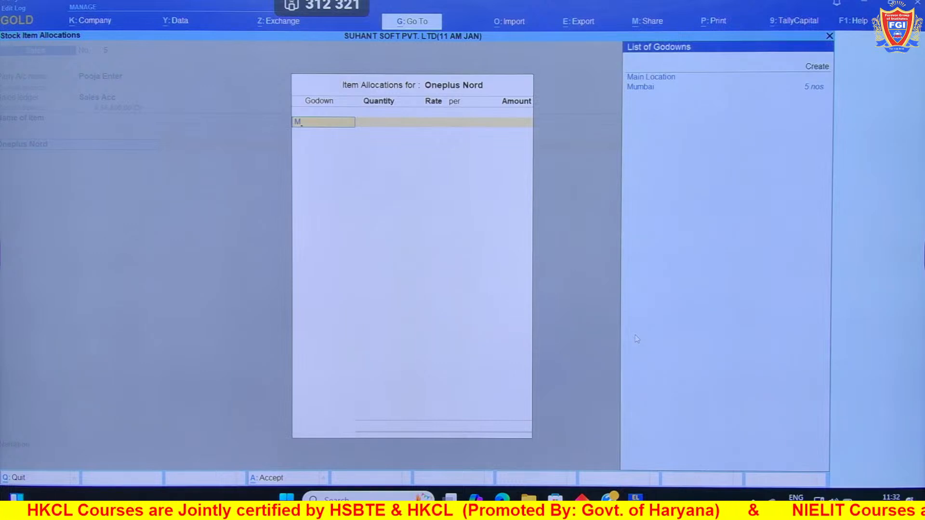
type("u")
key("Return")
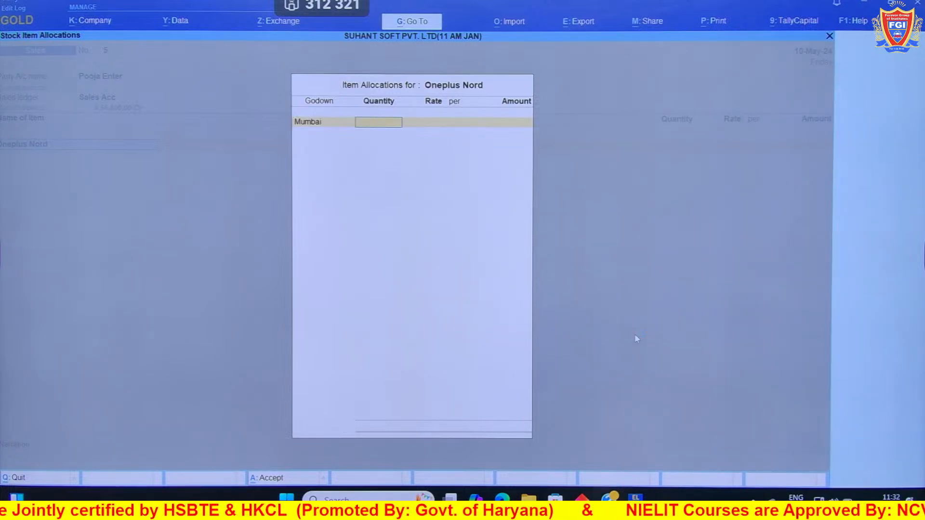
type("3")
key("Return")
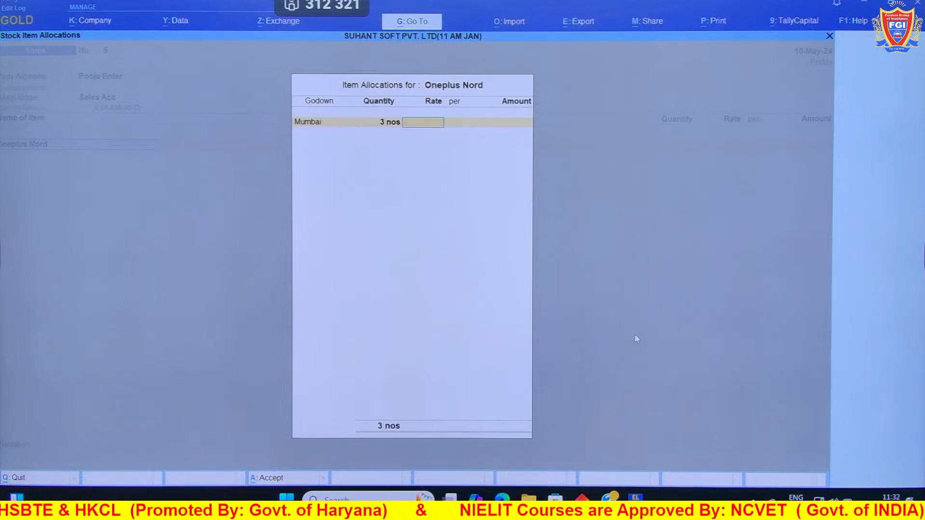
type("27800")
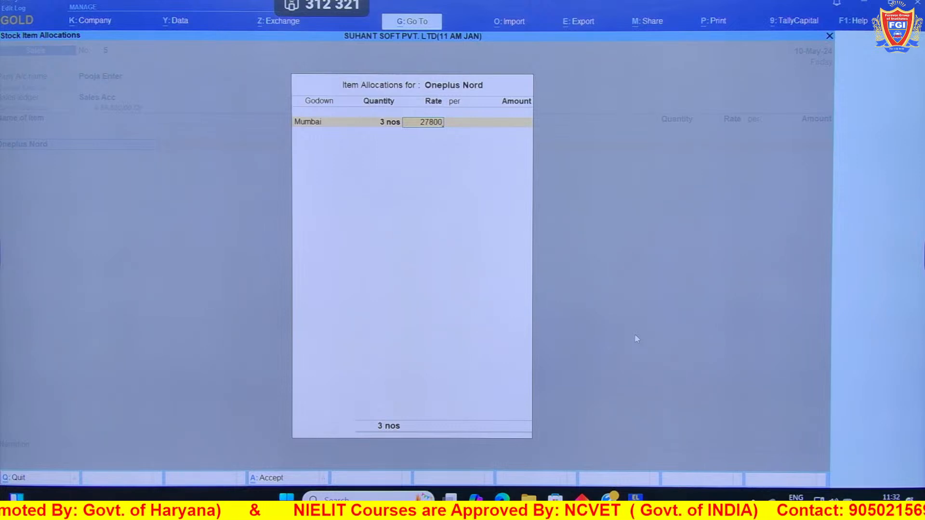
key("Return")
key("Return")
key("Return")
key("Return")
key("Return")
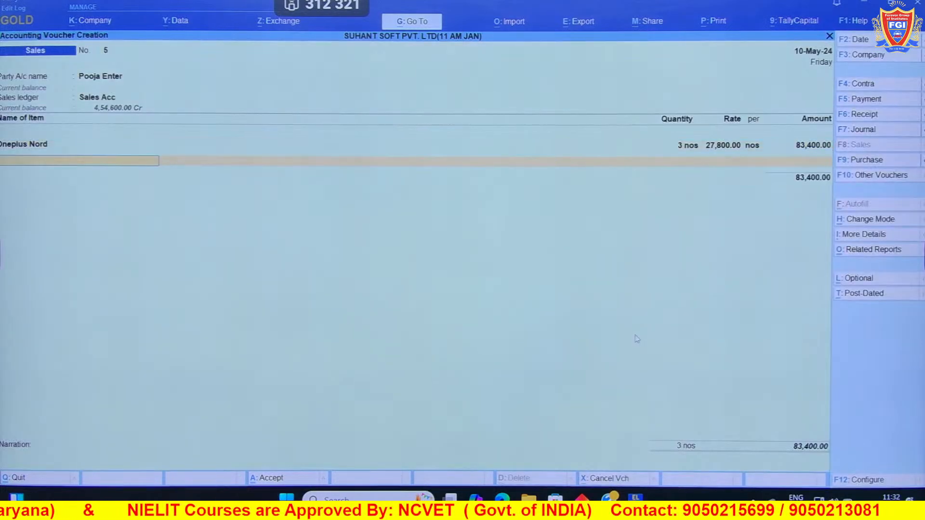
Add Oppo A31 to the sales voucher, allocating 4 nos from the Mumbai godown at a rate of 14,000
type("A31")
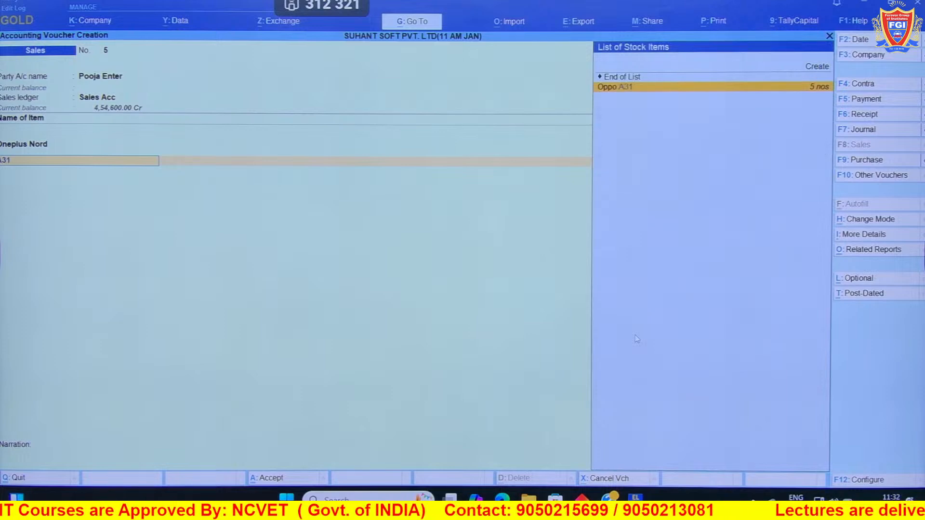
key("Return")
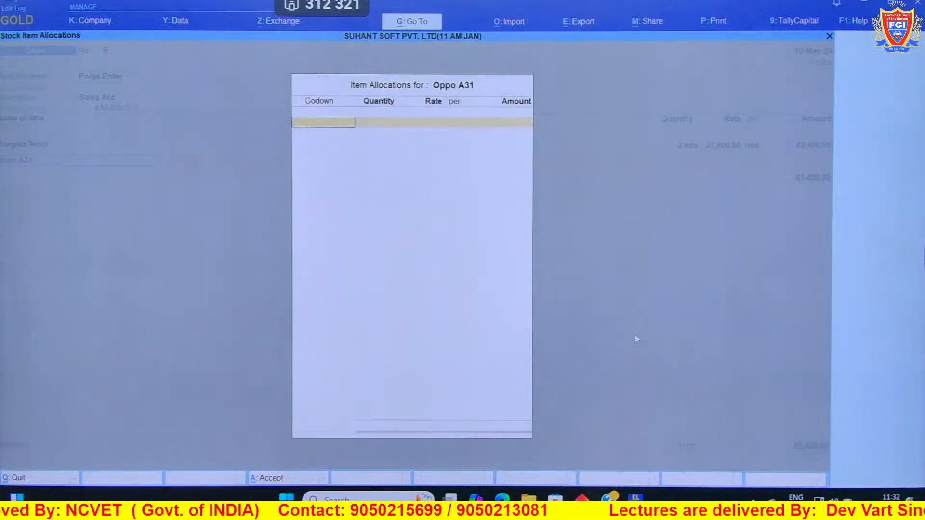
key("Down")
key("Return")
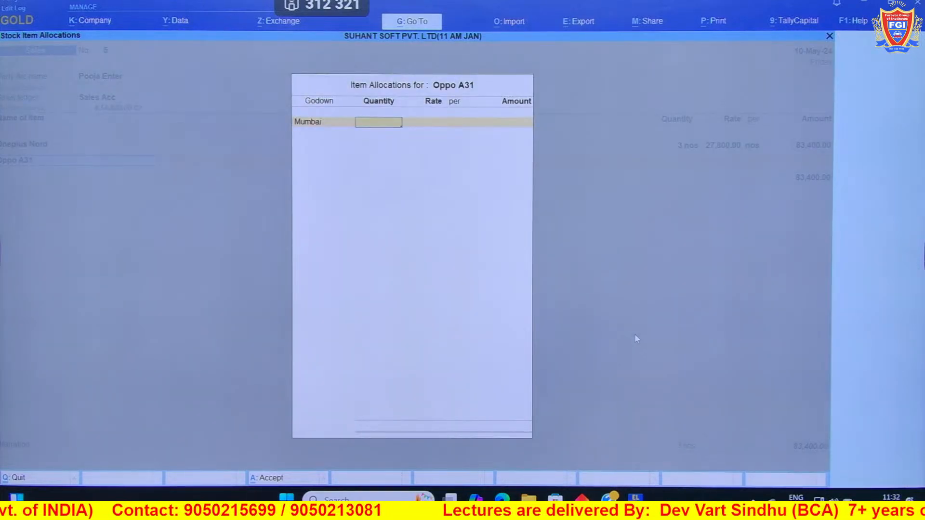
key("Return")
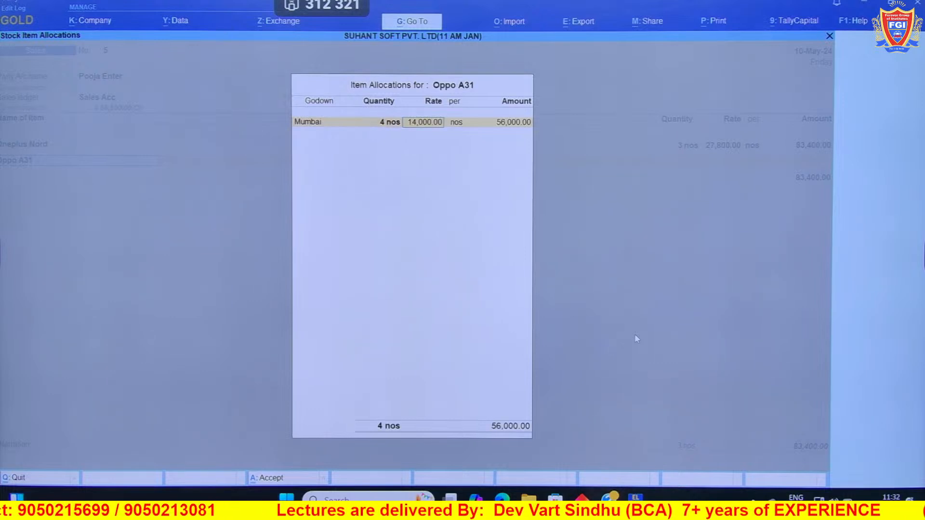
key("Return")
key("Return")
key("Return")
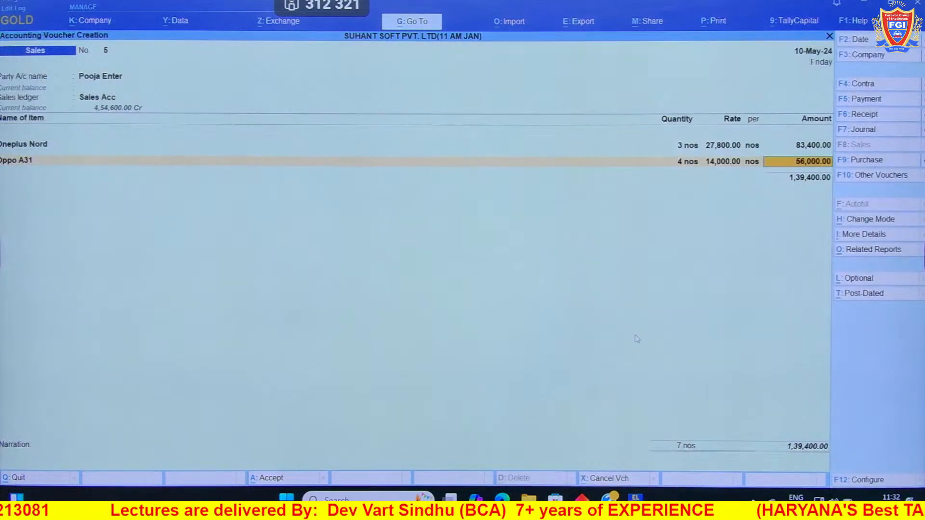
key("Return")
key("Return")
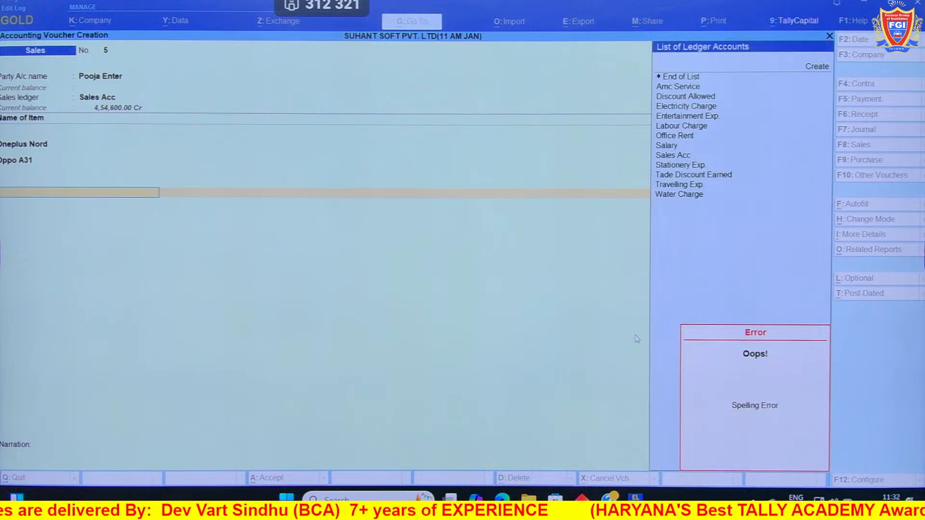
key("Escape")
key("Return")
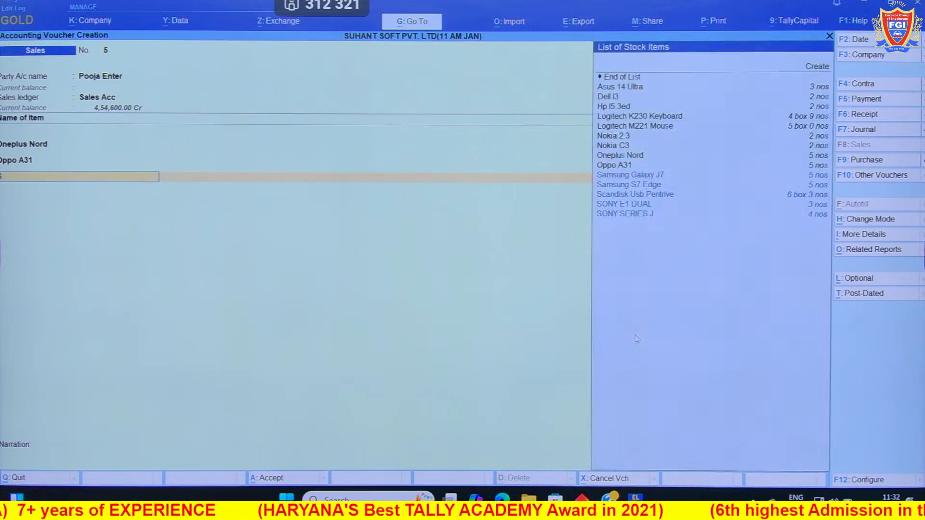
Add SONY SERIES J to the sales voucher, allocating 1 nos from the Mumbai godown at a rate of 8,500
type("Sony")
key("Down")
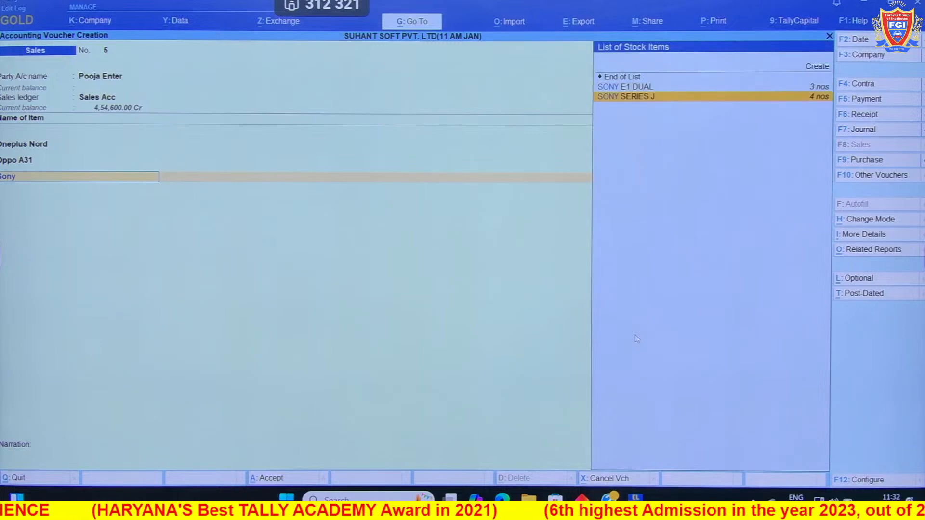
key("Return")
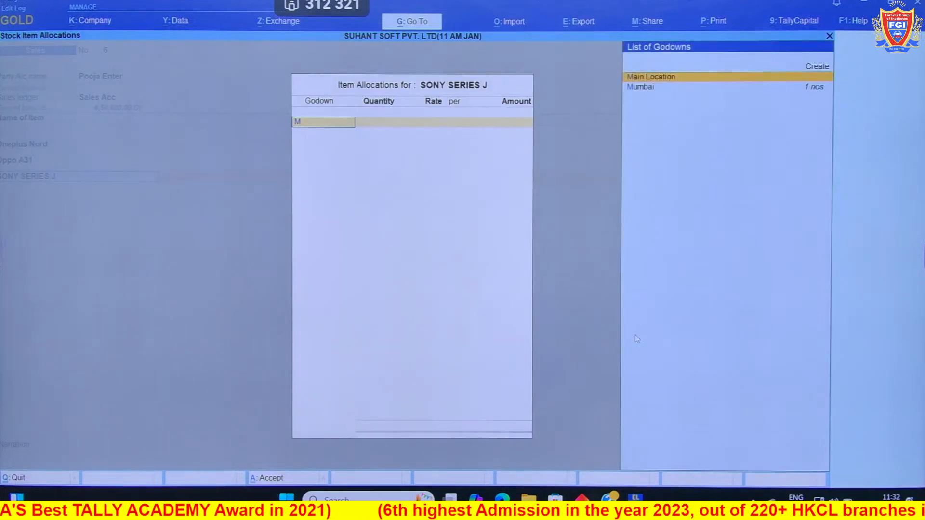
key("Down")
key("Return")
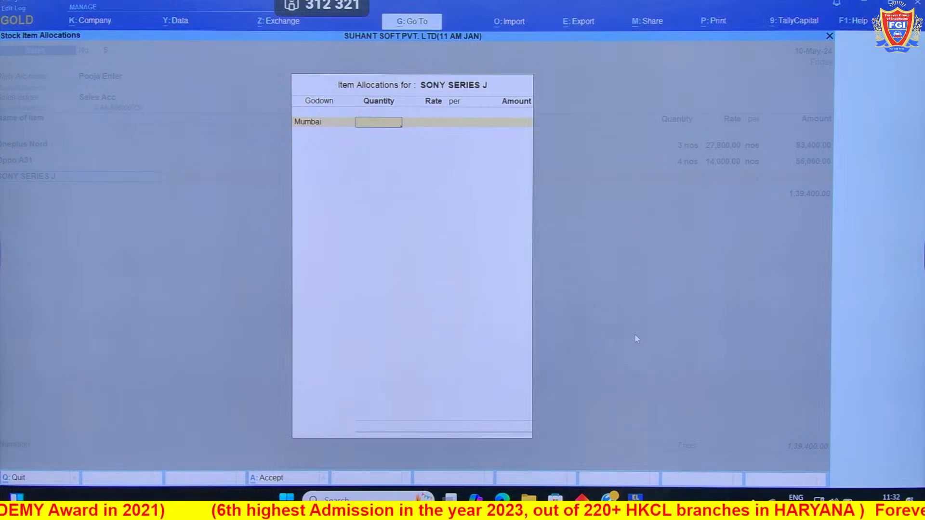
type("1")
key("Return")
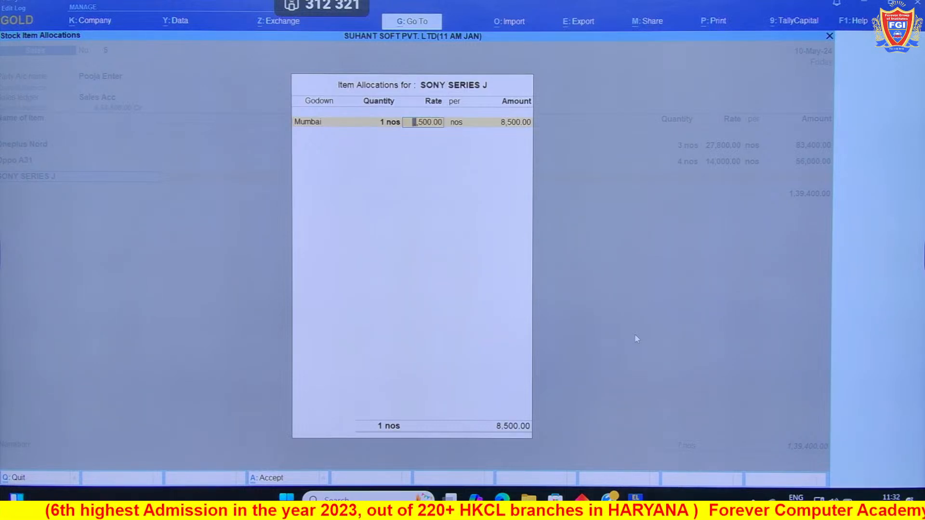
type("8500")
key("Return")
key("Return")
key("Return")
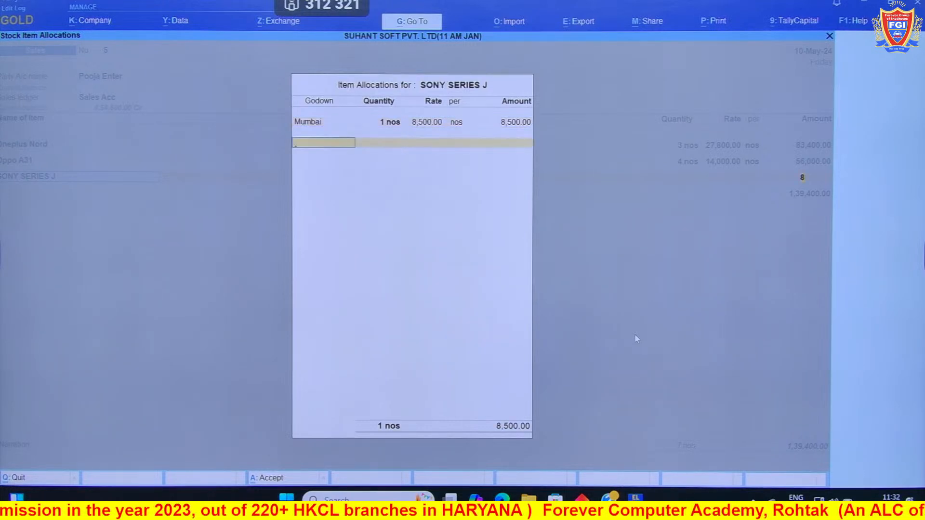
key("Return")
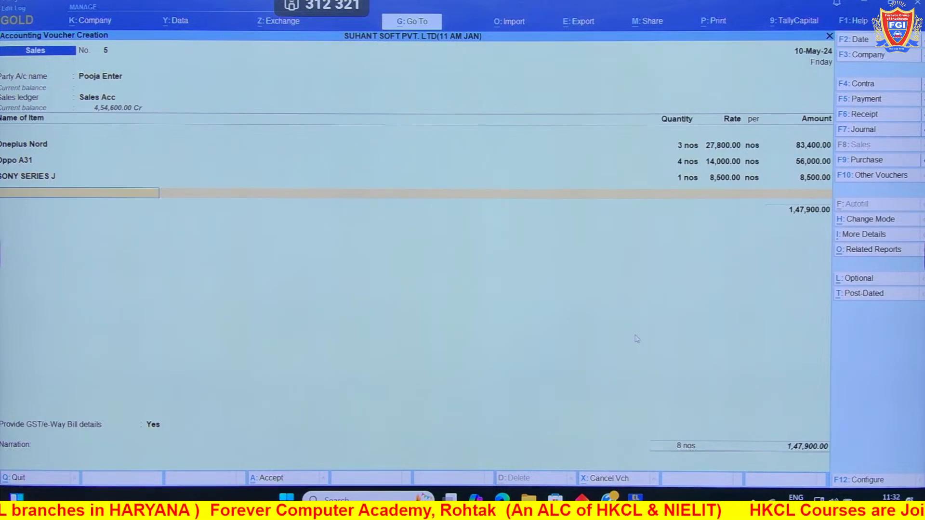
Add Nokia 2.3 to the sales voucher, allocating 2 nos from the Mumbai godown at a rate of 7,200
type("2.3")
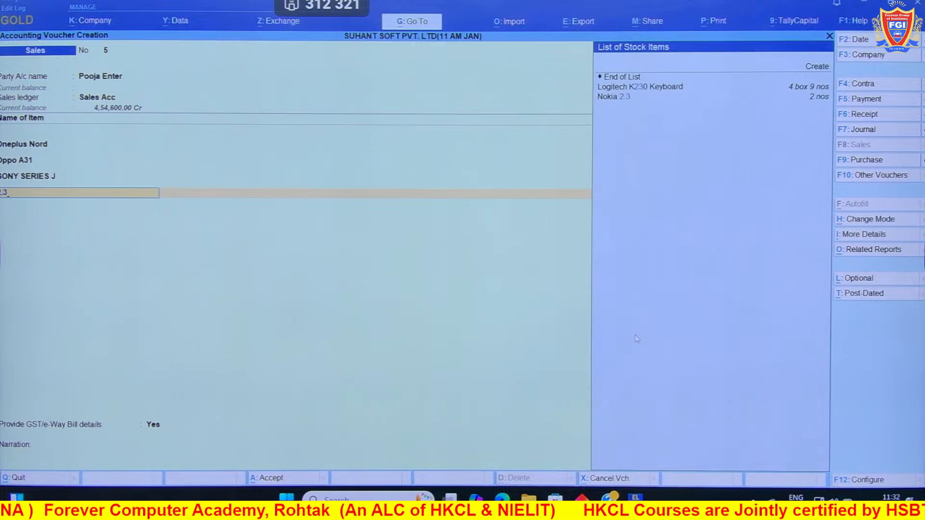
key("Return")
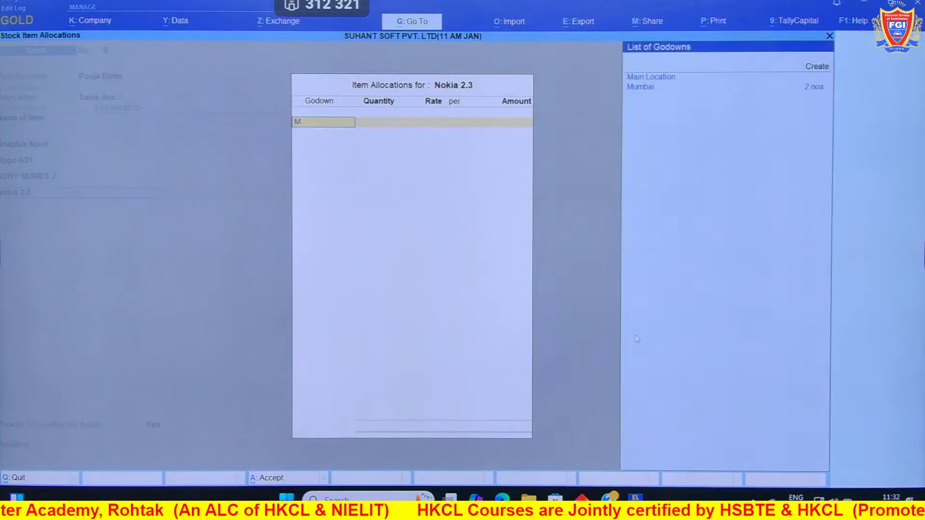
key("Down")
key("Return")
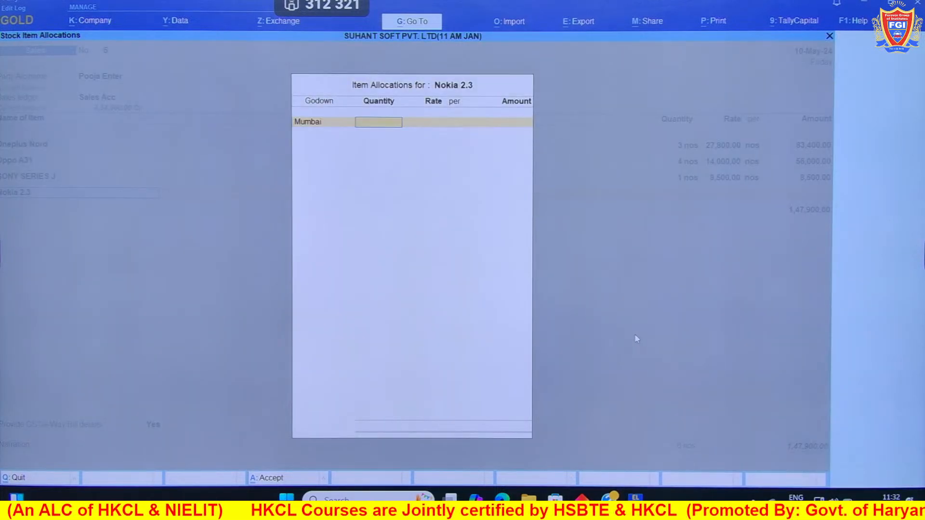
type("2")
key("Return")
key("Return")
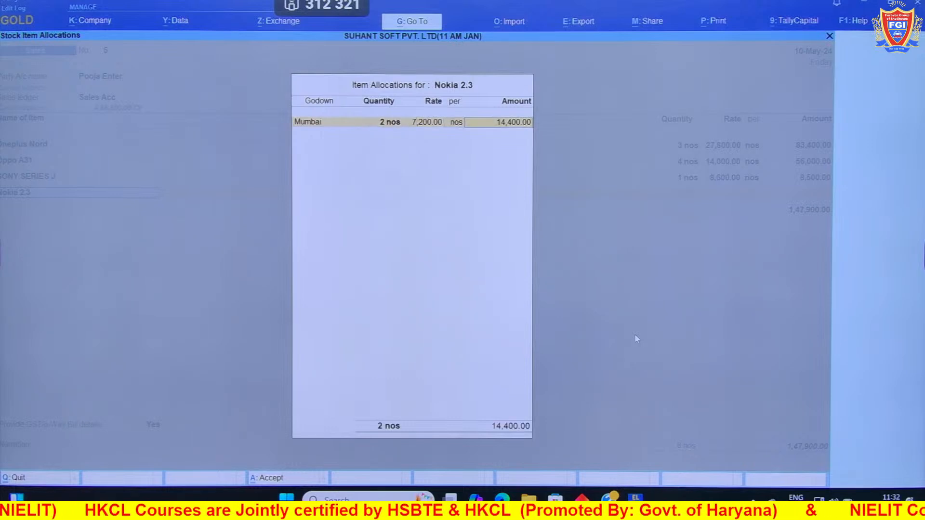
key("Return")
key("Return")
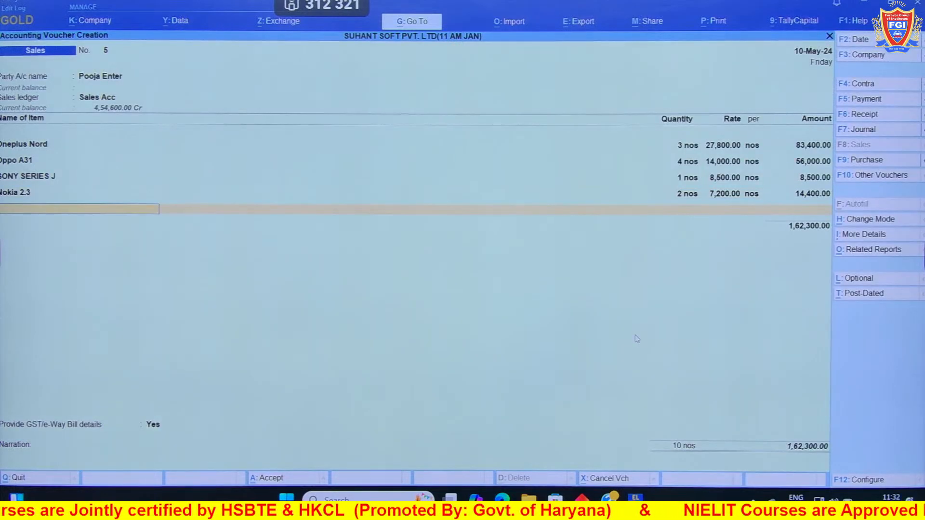
Add Nokia C3 to the sales voucher, allocating 2 nos from the Mumbai godown at a rate of 7,750
type("C3")
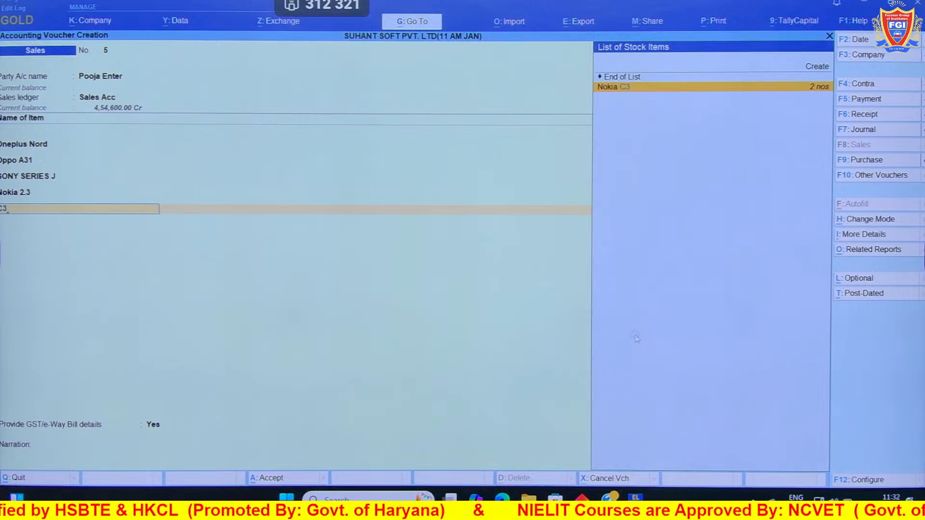
key("Return")
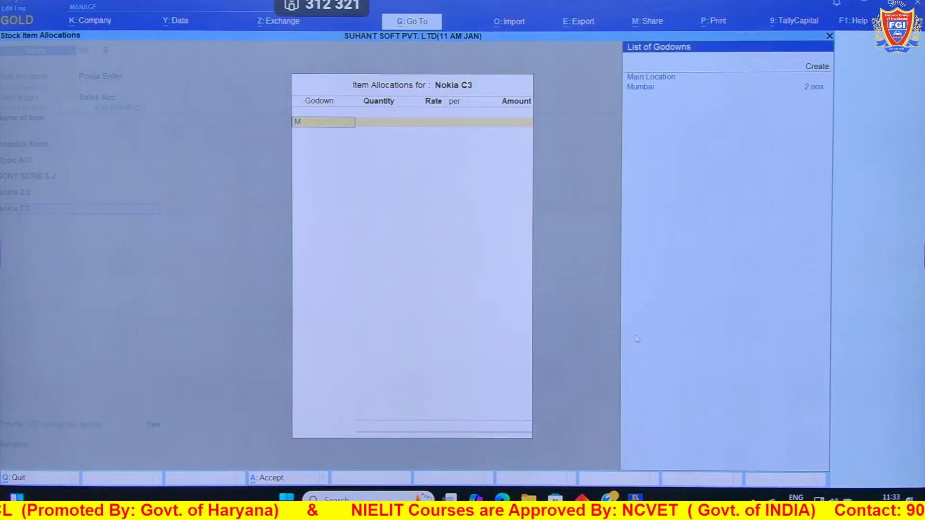
key("Down")
key("Return")
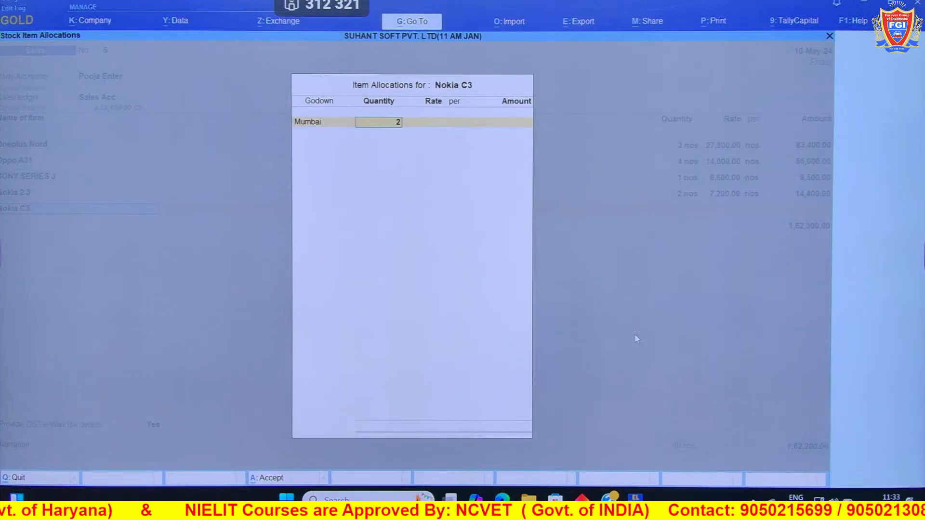
key("Return")
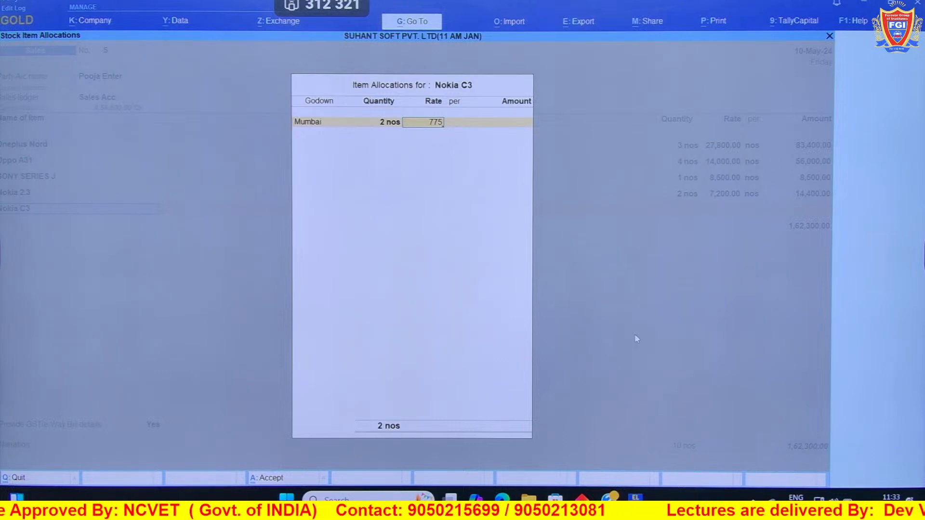
type("7750")
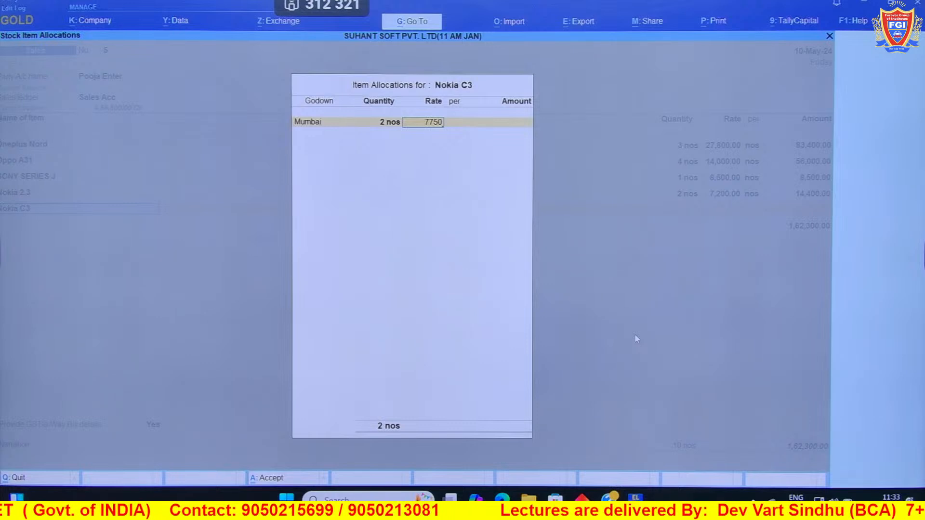
key("Return")
key("Return")
key("Return")
key("Return")
End the item and ledger lists and set Provide GST/e-Way Bill details to No
key("Return")
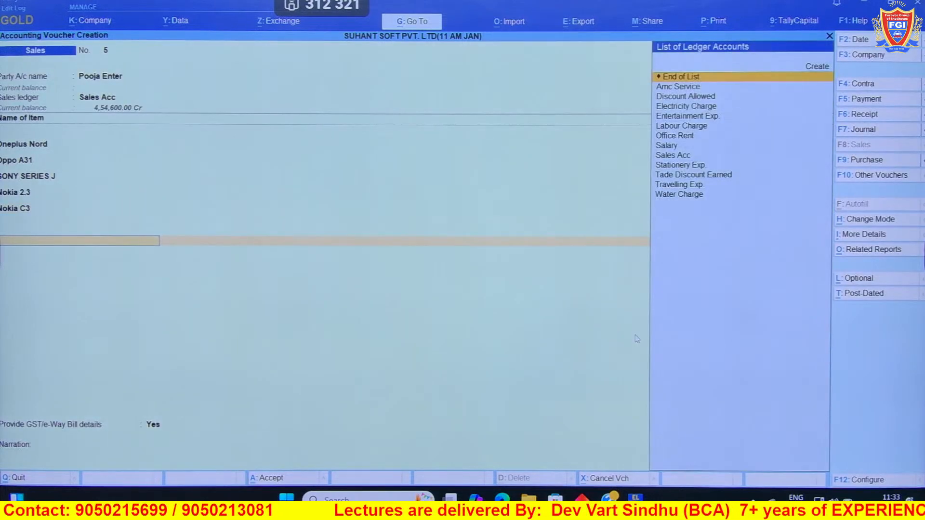
key("Return")
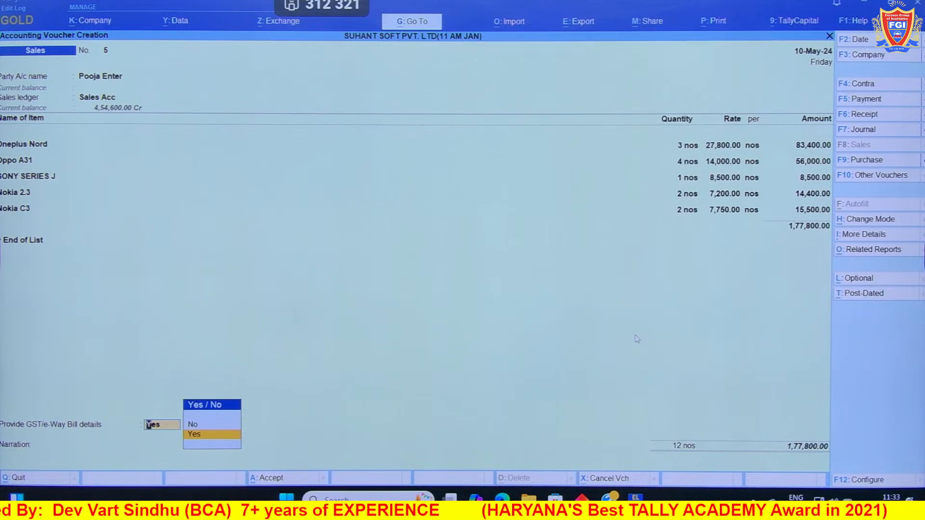
key("Up")
key("Return")
key("Return")
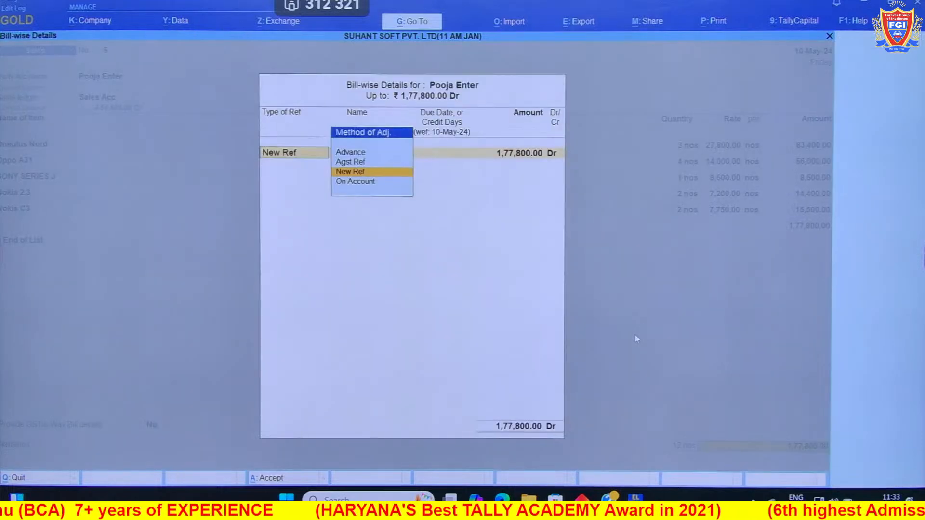
Record the bill-wise details for Pooja Enter as New Ref 5 for the full voucher amount
key("Return")
key("Return")
key("Return")
key("Return")
key("Return")
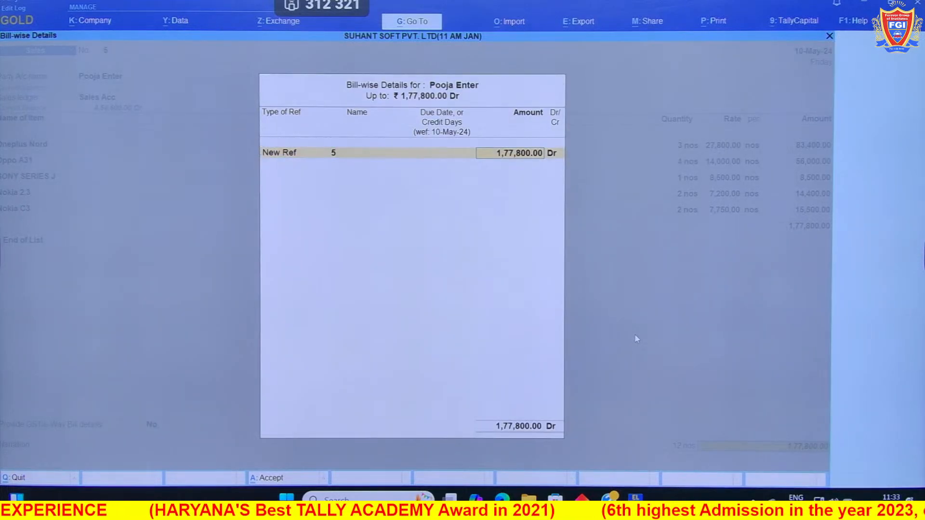
key("Return")
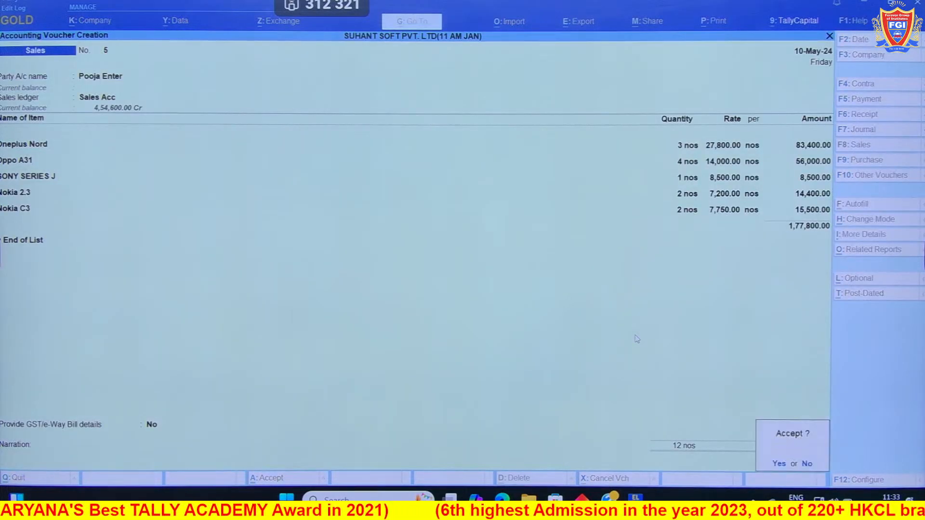
Save the sales voucher, choose to send its details for e-Way Bill generation, and return to the Gateway of Tally
key("Return")
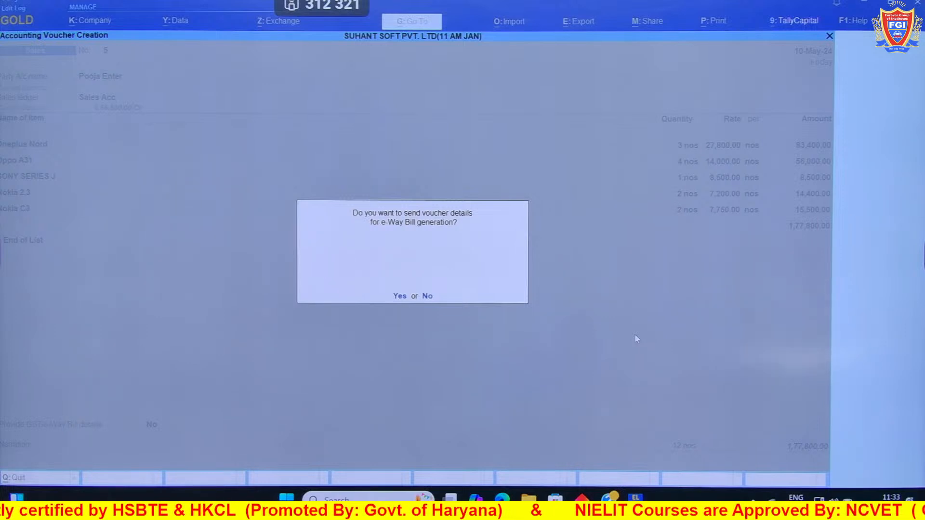
key("Return")
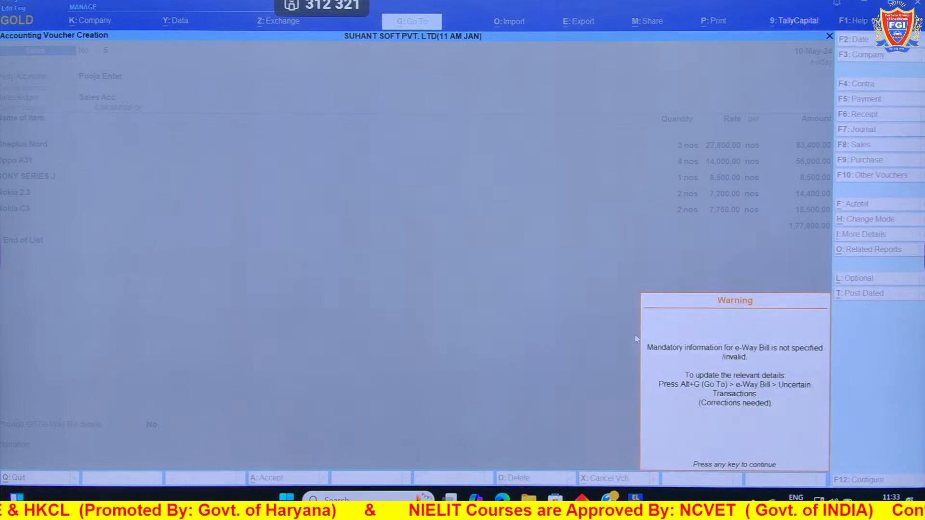
key("Return")
key("Escape")
key("Return")
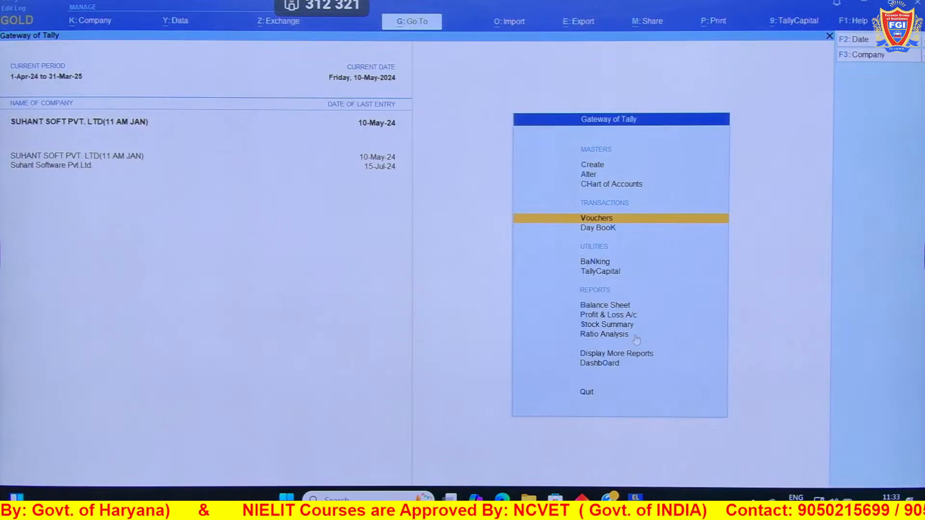
Start a new voucher and show the inactive types in the list of voucher types
key("Return")
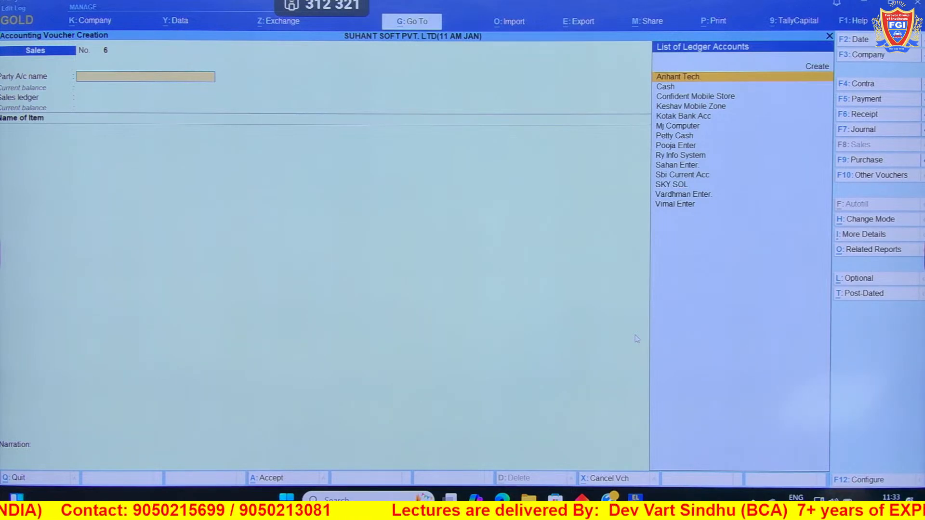
key("F10")
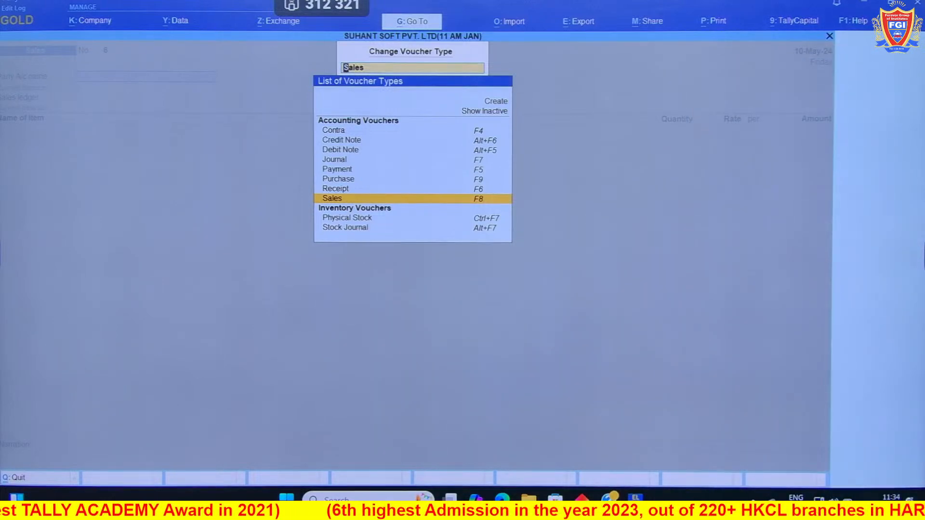
key("Up")
key("Up")
key("Up")
key("Up")
key("Up")
key("Up")
key("Up")
key("Up")
key("Return")
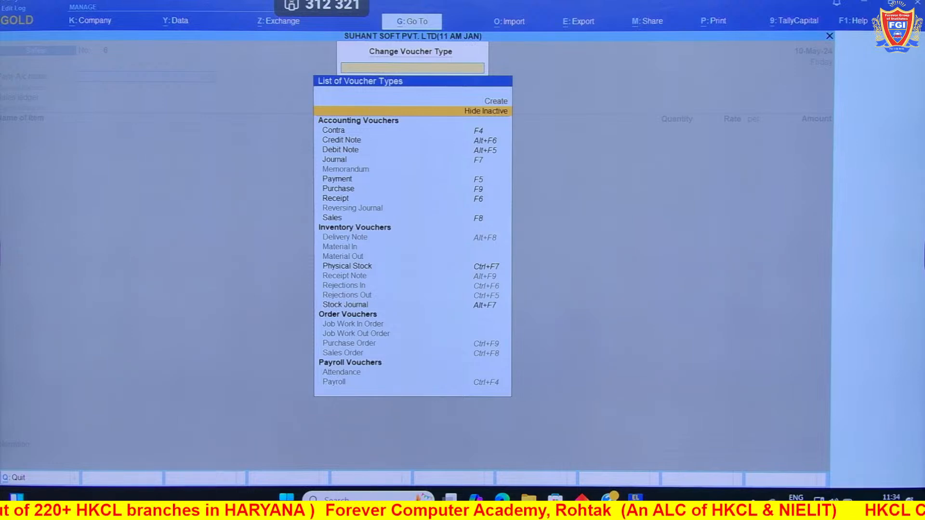
Switch the voucher type to Credit Note and set the voucher date to 12/5
key("Down")
key("Down")
key("Return")
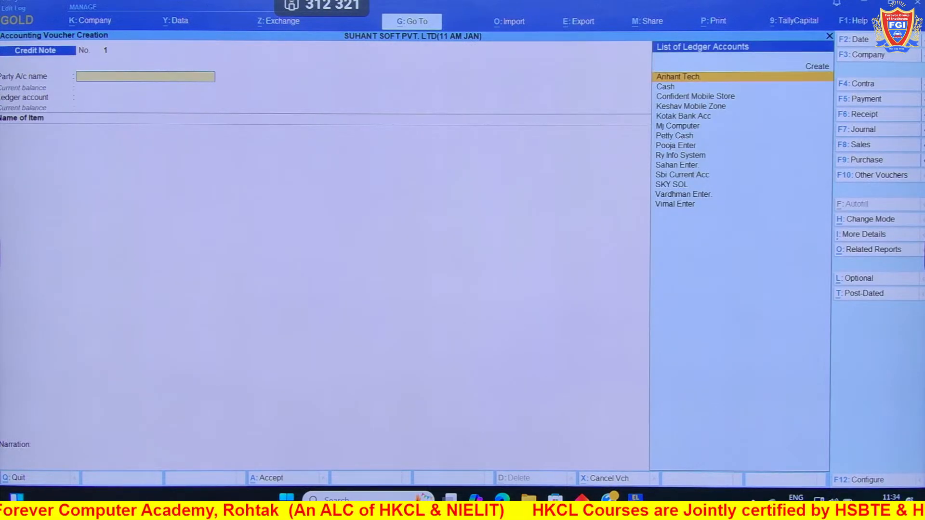
key("F2")
type("1")
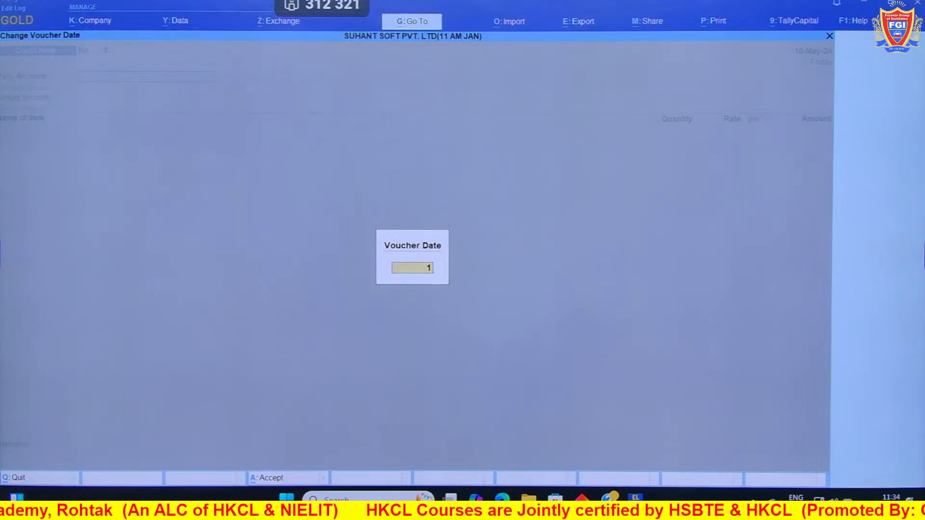
type("2-5")
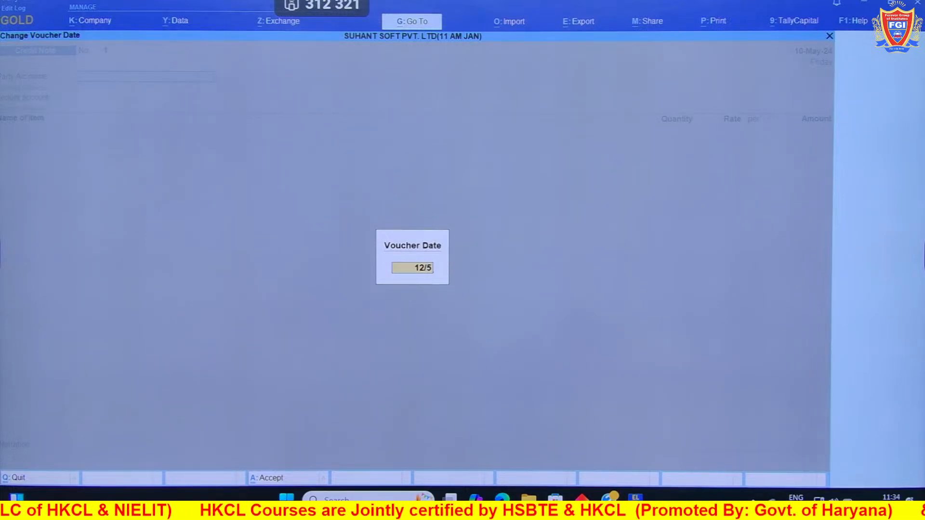
key("Return")
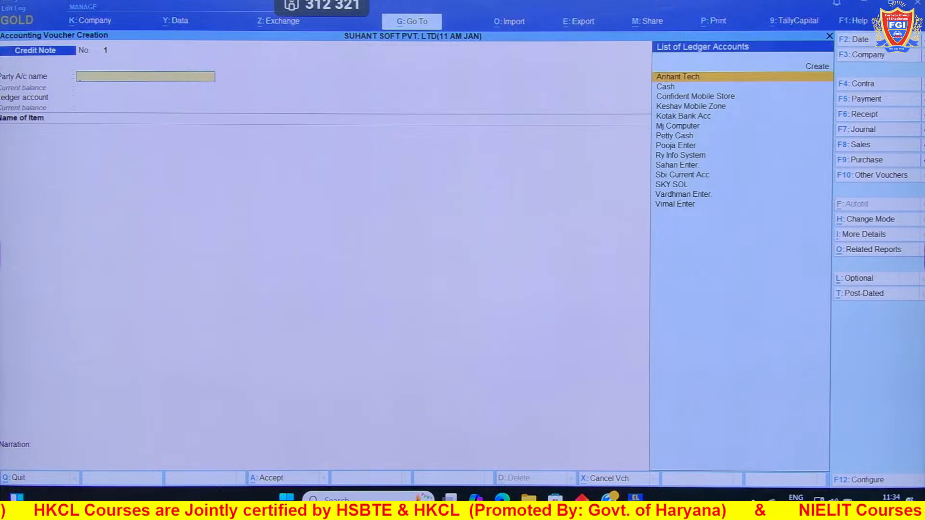
Choose Pooja Enter as the credit note's party and enter 5 as the original invoice number in the receipt details
type("poo")
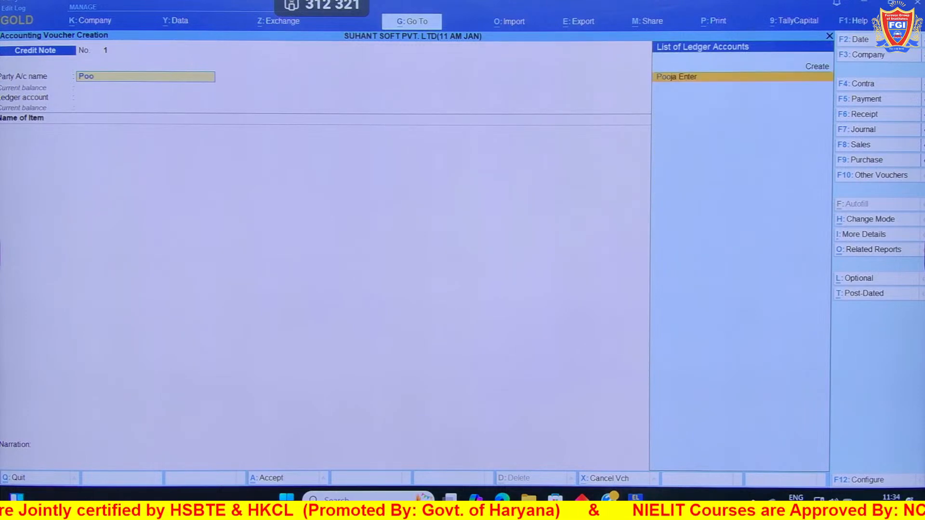
key("Return")
key("ctrl+a")
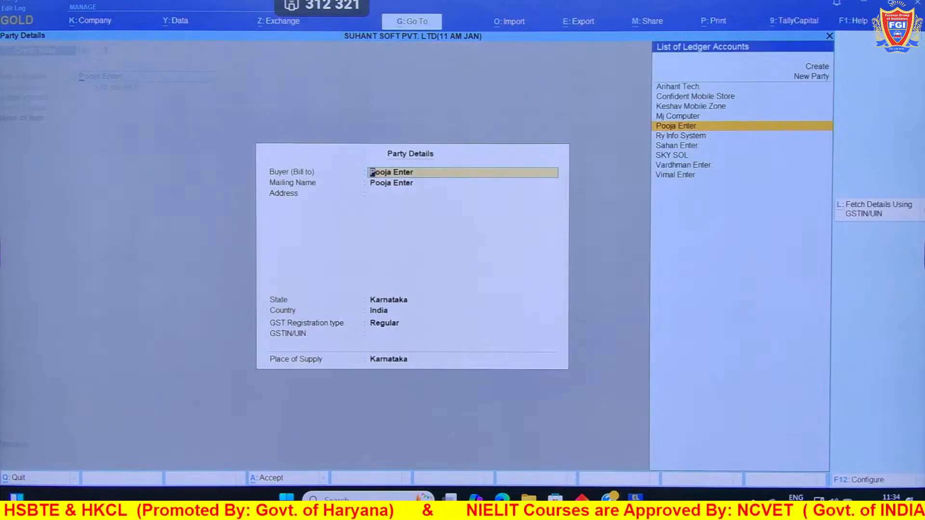
key("Escape")
key("Return")
key("Return")
key("Return")
key("Return")
key("Return")
key("Return")
key("Return")
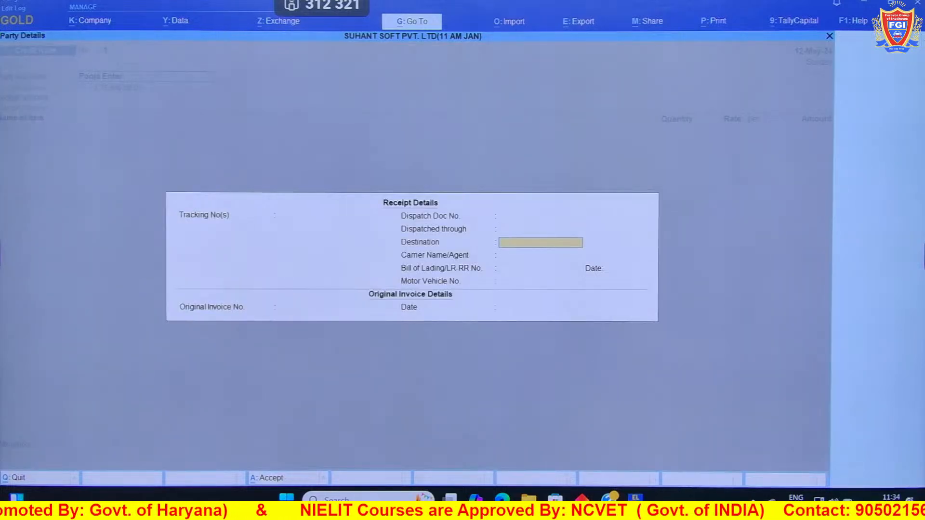
key("Return")
key("Return")
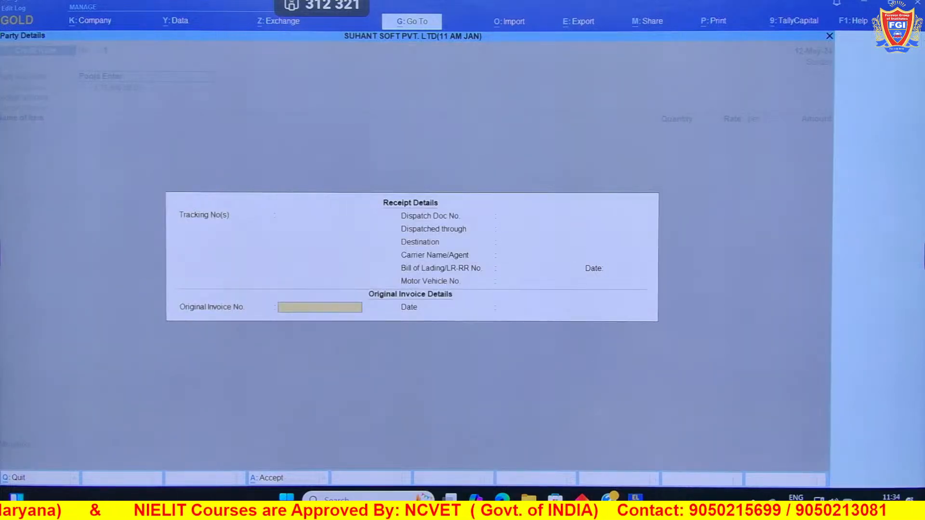
key("Return")
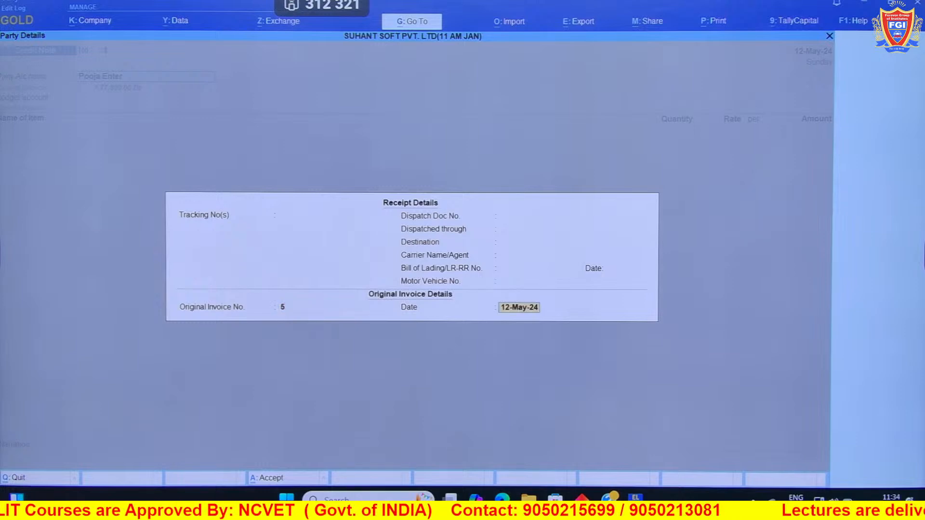
Set the original invoice date in the credit note's receipt details to 10/5, leaving the dispatch fields blank
key("Return")
key("ctrl+a")
key("Return")
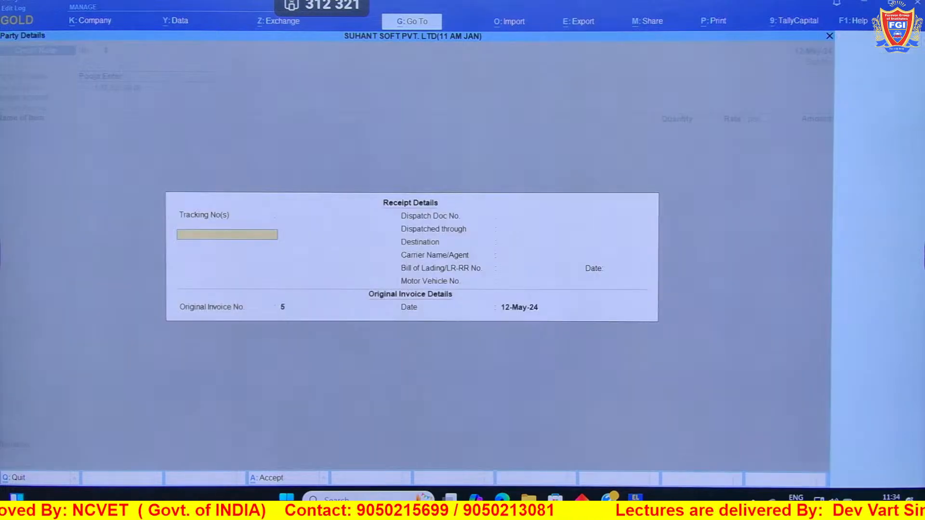
key("Return")
key("Return")
key("Return")
key("Return")
key("Return")
key("Return")
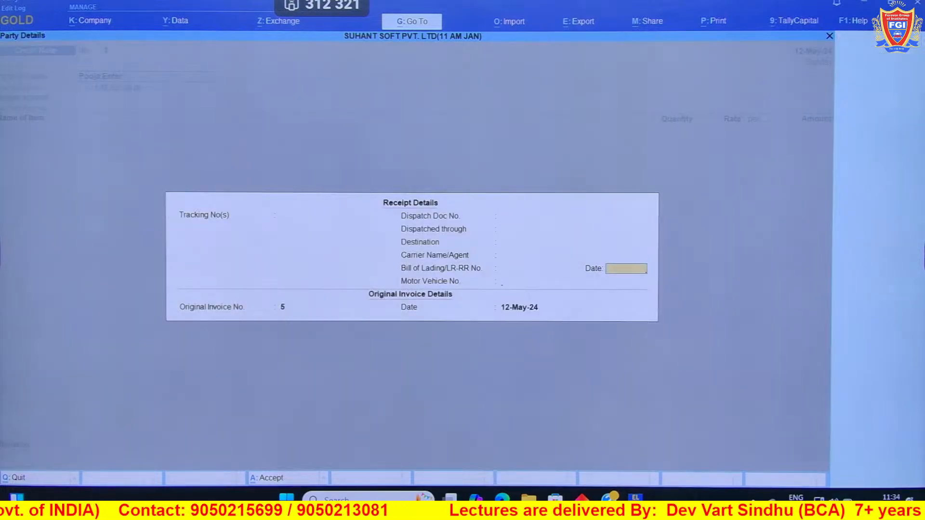
key("Return")
key("Return")
key("Return")
type("1-5")
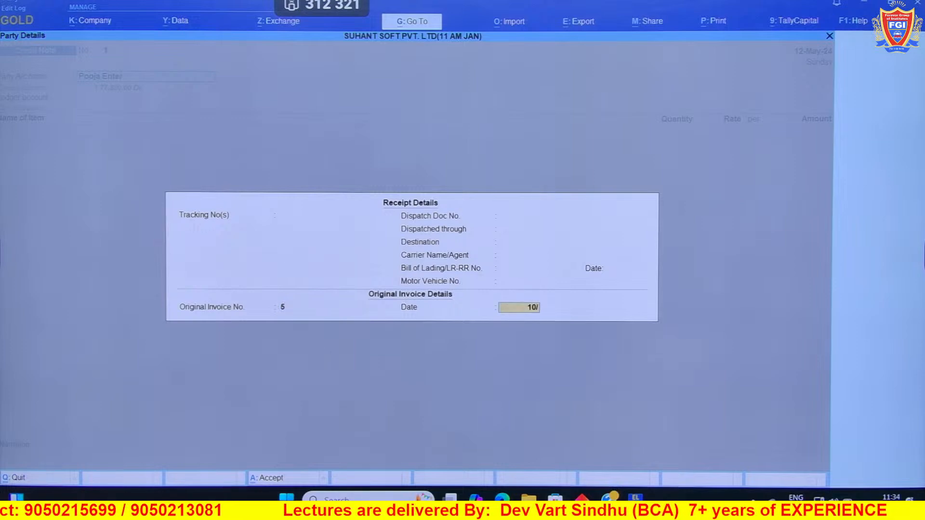
Accept Pooja Enter's party details with Karnataka as place of supply and use Sales Acc as the ledger account
key("Return")
key("Return")
key("Return")
key("Return")
key("Return")
key("Return")
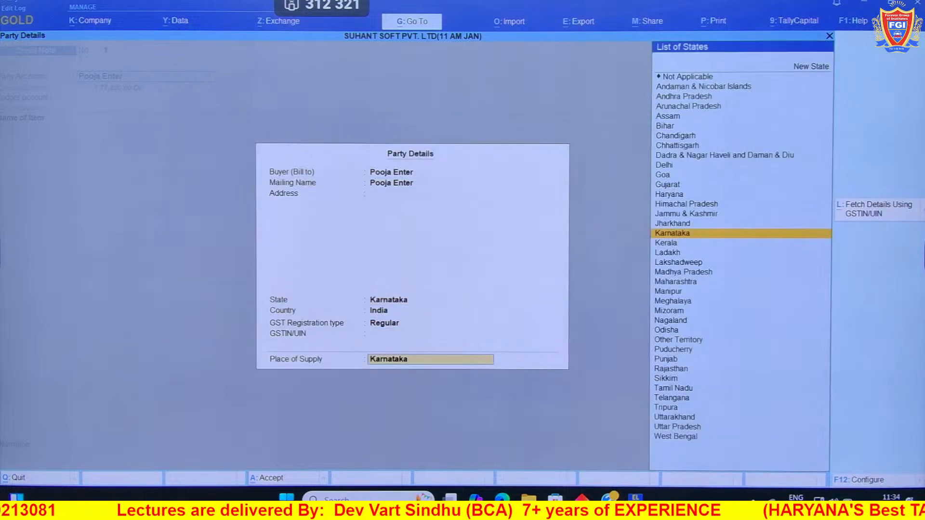
key("Return")
key("Return")
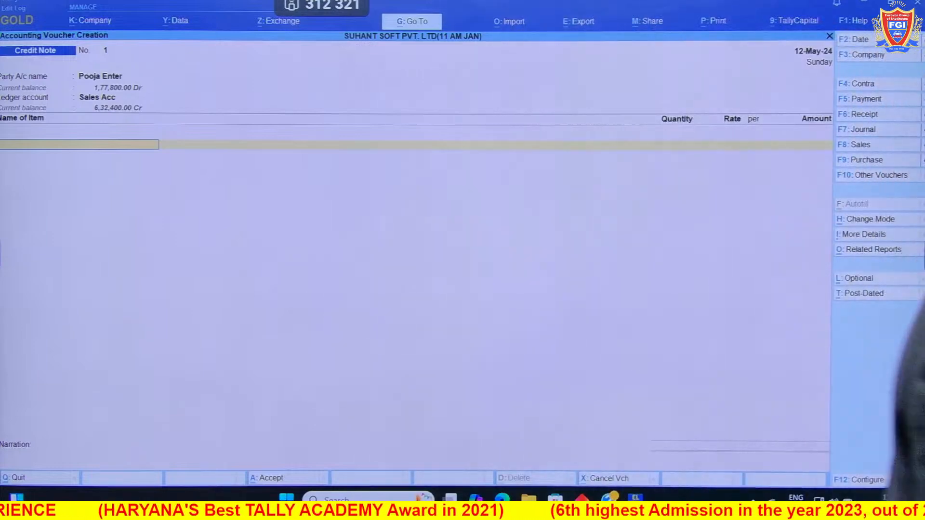
Add Nokia 2.3 to the credit note, allocating 2 nos to the Mumbai godown at a rate of 7,200
type("2.3")
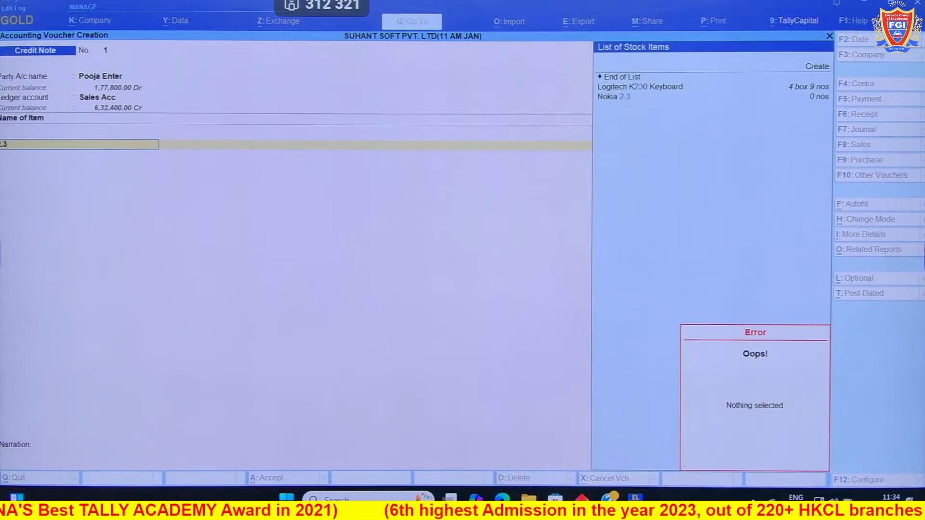
key("Down")
key("Return")
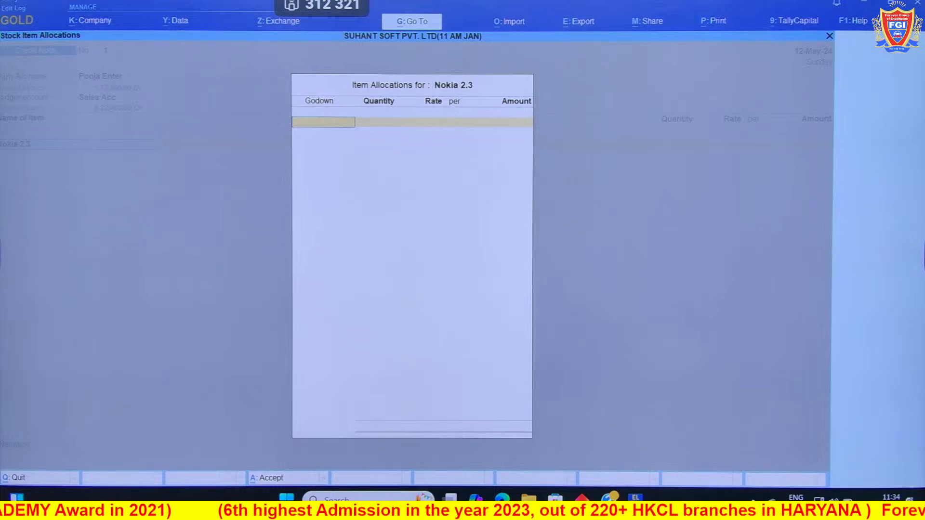
type("M")
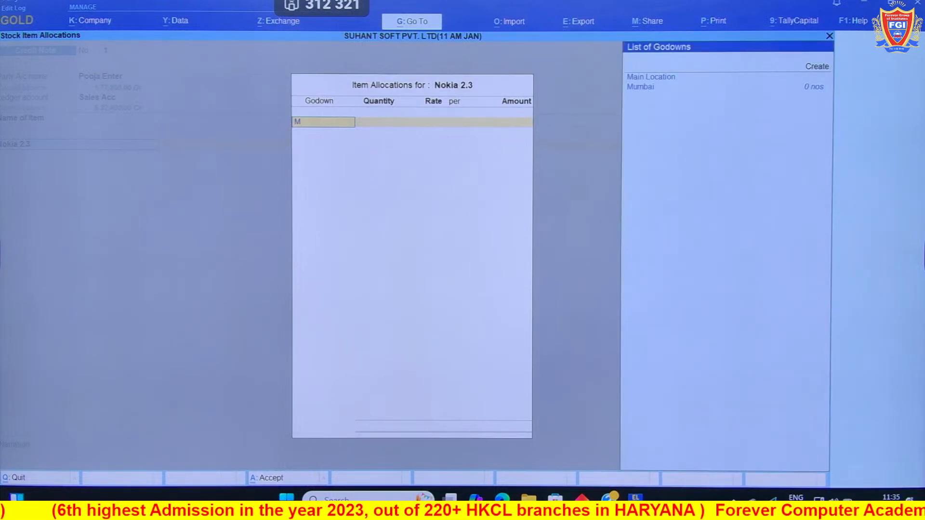
key("Down")
key("Return")
type("2")
key("Return")
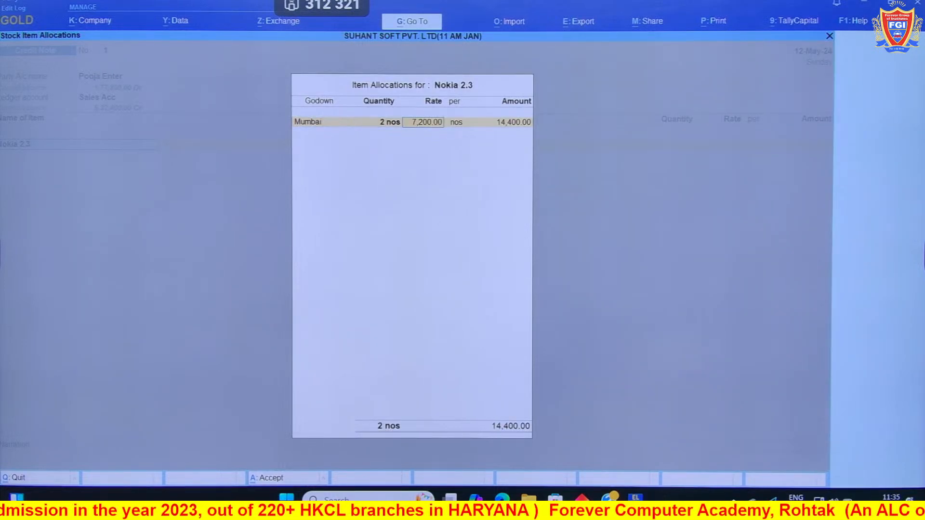
key("Return")
key("Return")
key("Return")
key("Return")
key("Return")
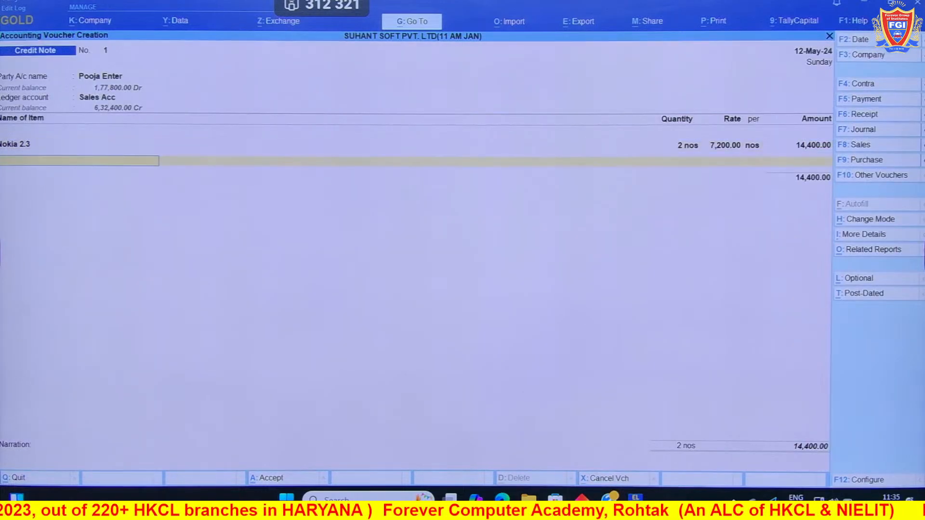
Add Nokia C3 to the credit note, allocating 1 nos to the Mumbai godown at a rate of 7,750
type("C3")
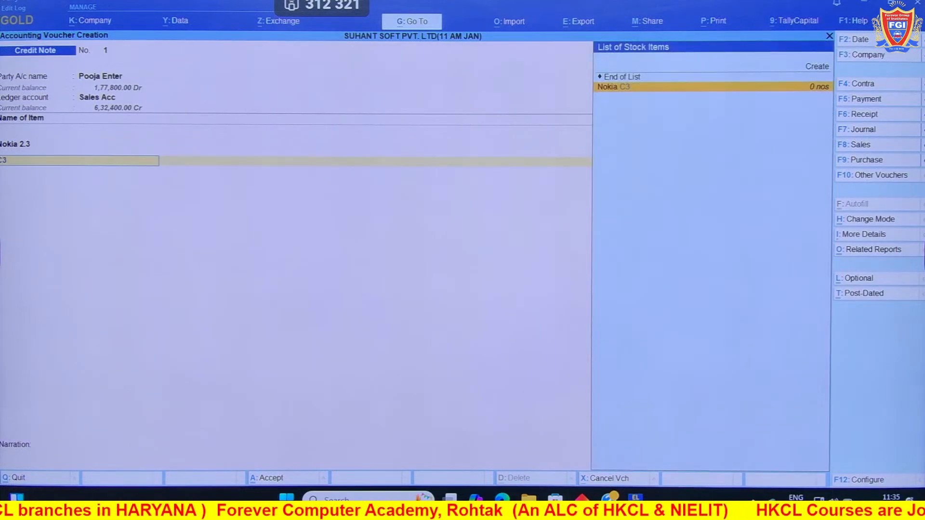
key("Return")
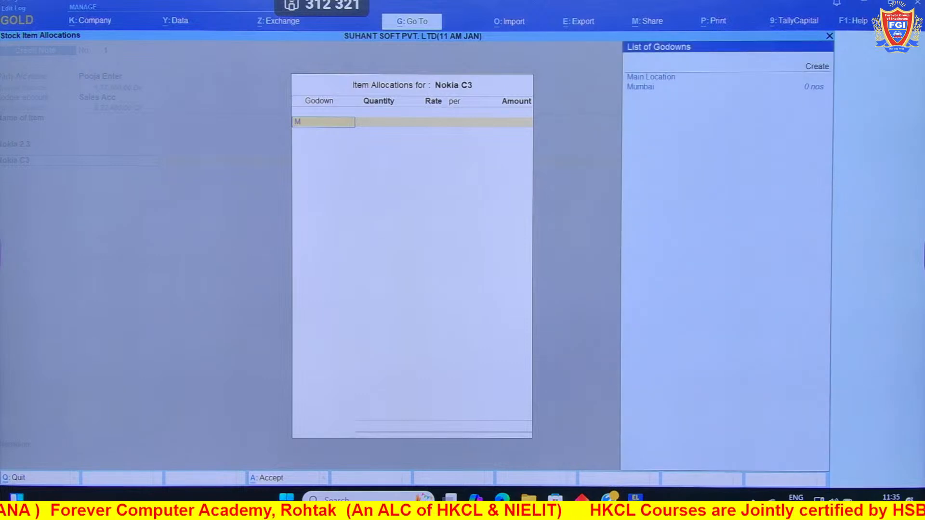
key("Down")
key("Return")
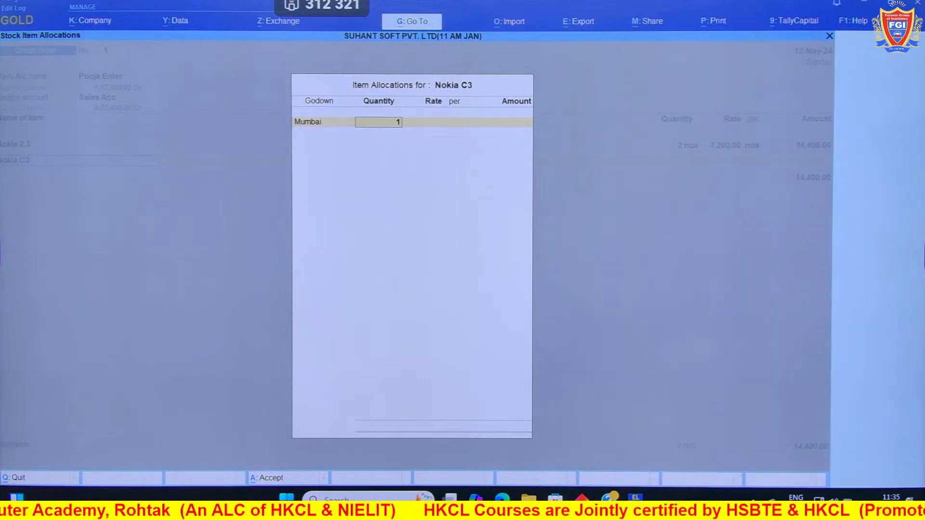
type("1")
key("Return")
key("Return")
key("Return")
key("Return")
key("Return")
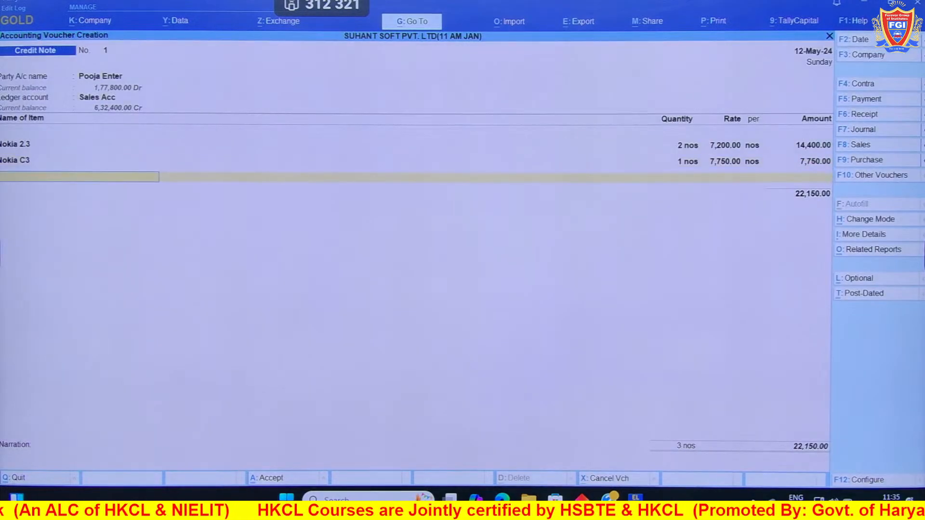
End the item list, adjust the full credit amount against pending bill 5 as Agst Ref, and save the credit note
key("Return")
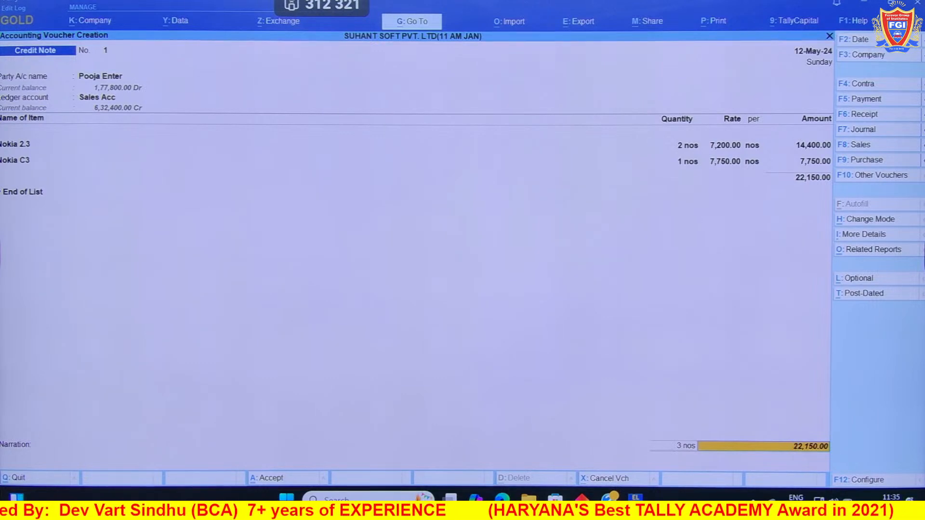
key("Return")
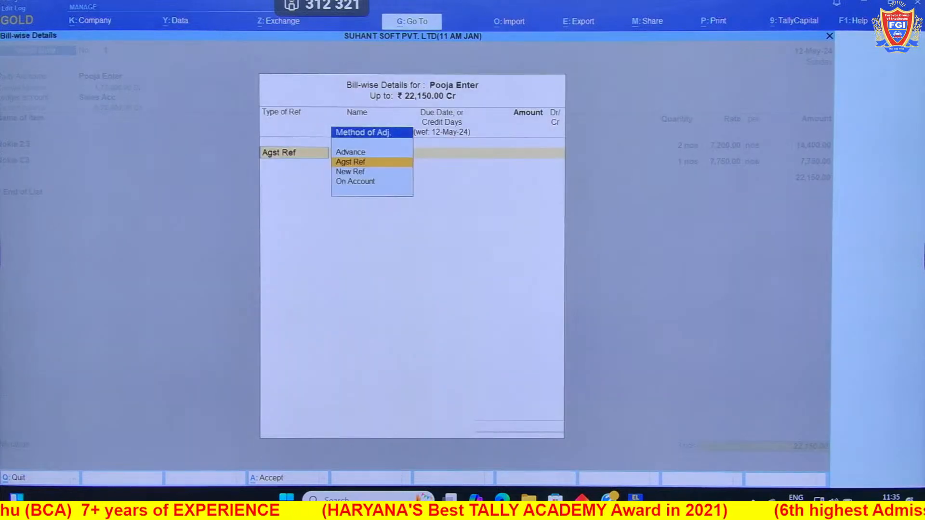
key("Return")
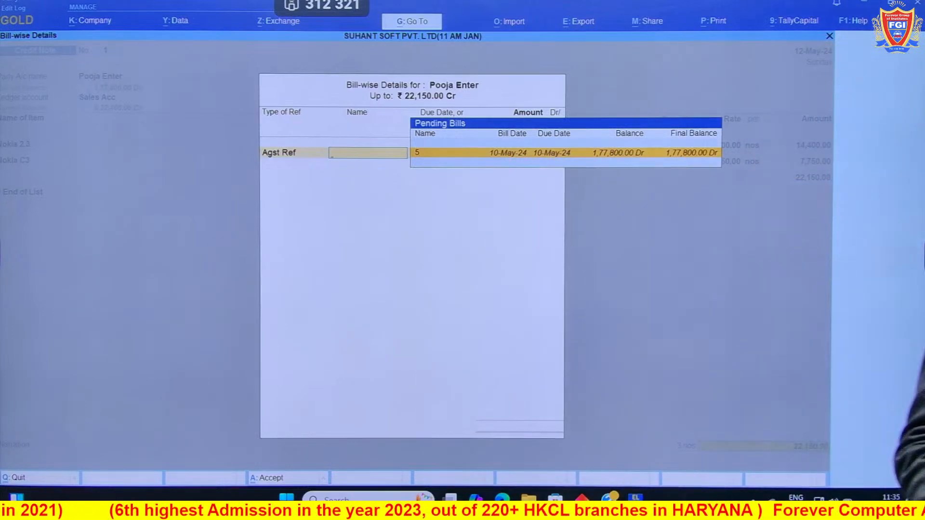
key("Return")
key("Return")
key("Return")
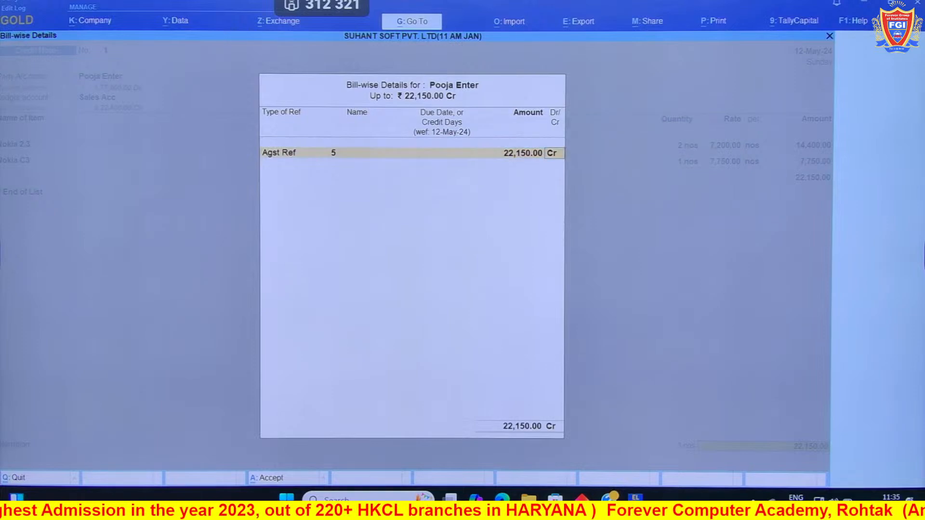
key("Return")
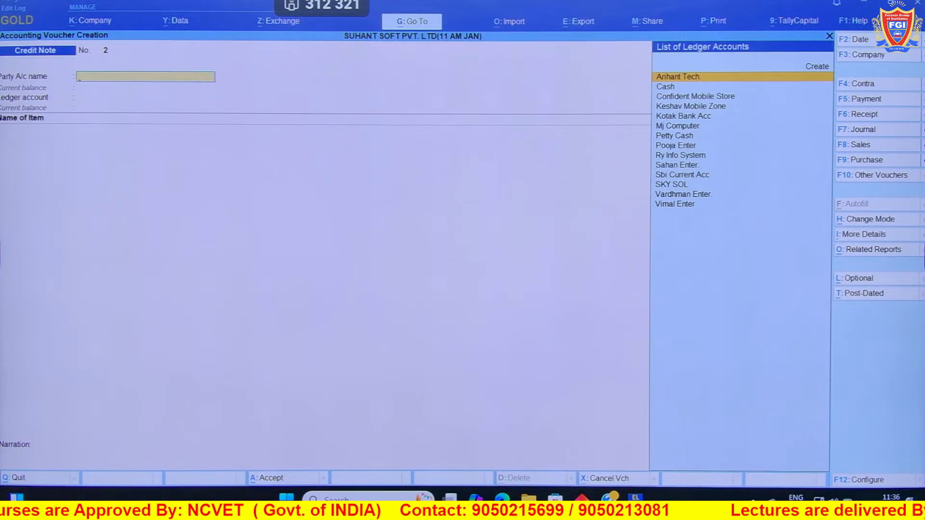
Start a new sales voucher and set its date to 15-May-24
key("F9")
key("F8")
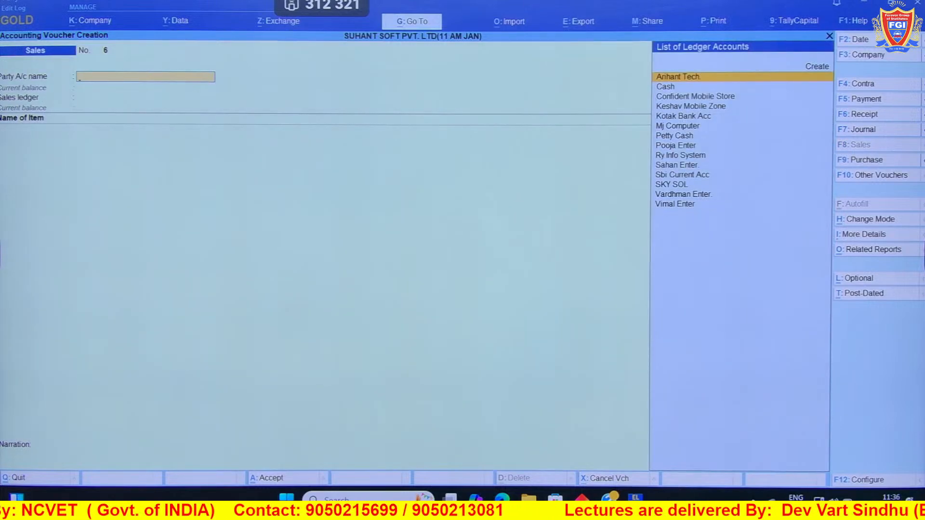
key("F2")
type("15/")
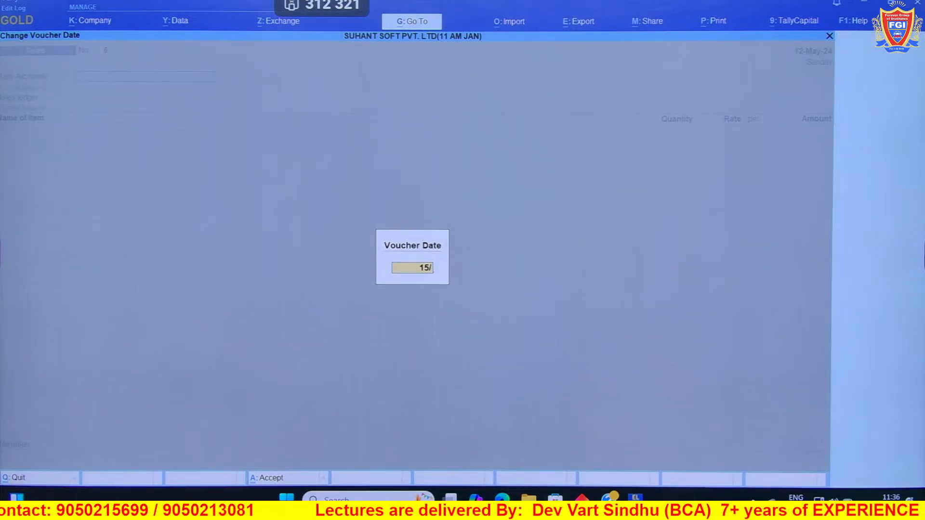
key("Return")
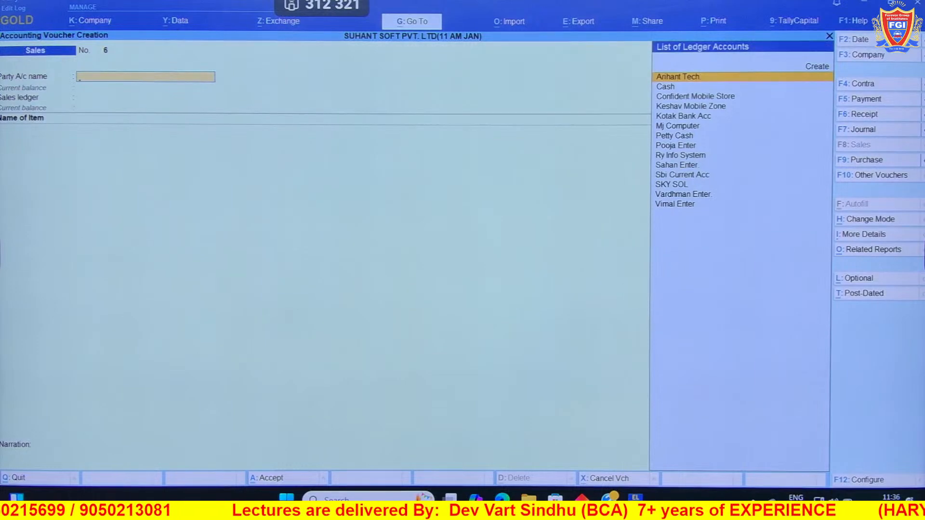
Choose Vimal Enter as the party, accept its dispatch and party details unchanged, and use Sales Acc as the sales ledger
type("Vima")
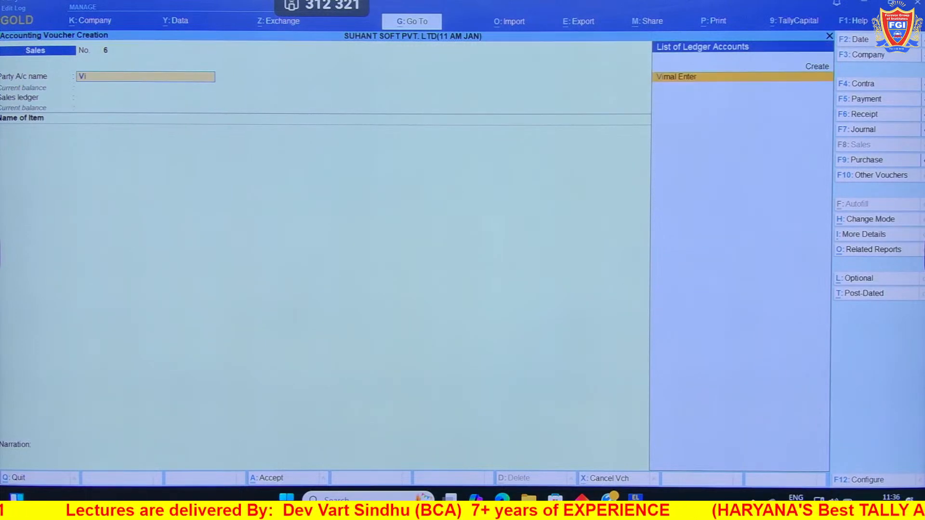
key("Return")
key("Return")
key("Return")
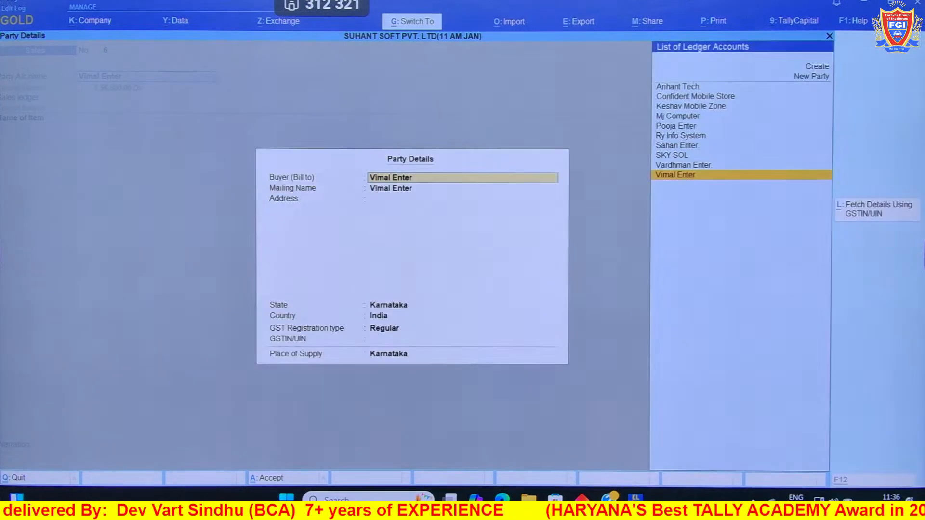
key("Return")
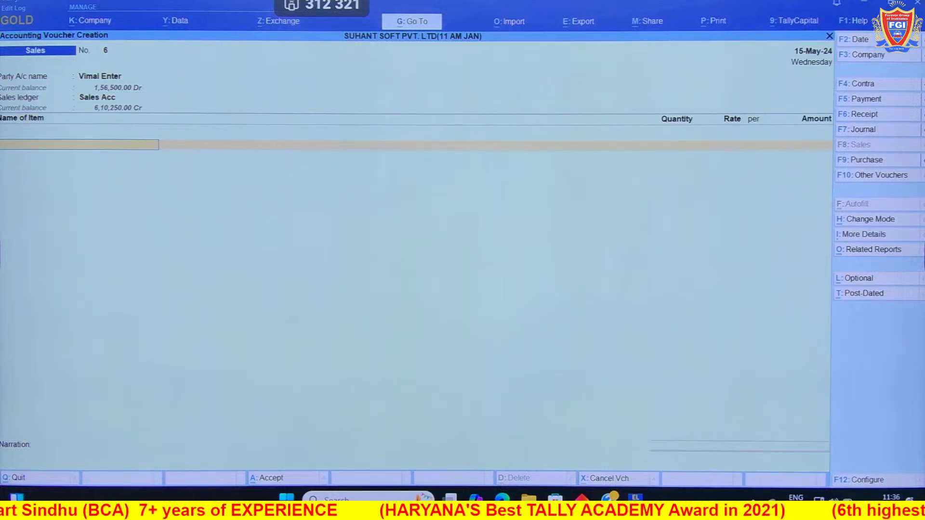
Add Asus 14 Ultra to the sales voucher, allocating 2 nos from the Delhi godown at a rate of 39,500
type("4")
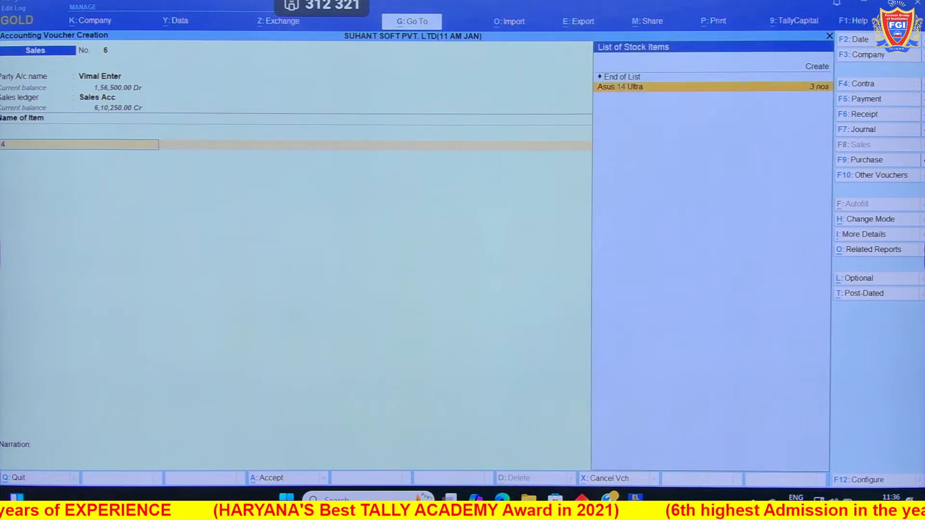
key("Return")
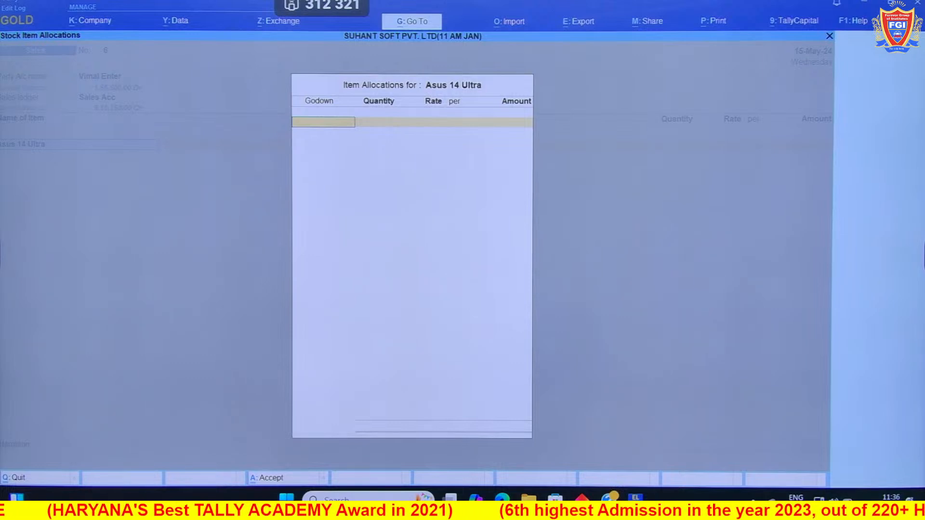
key("Return")
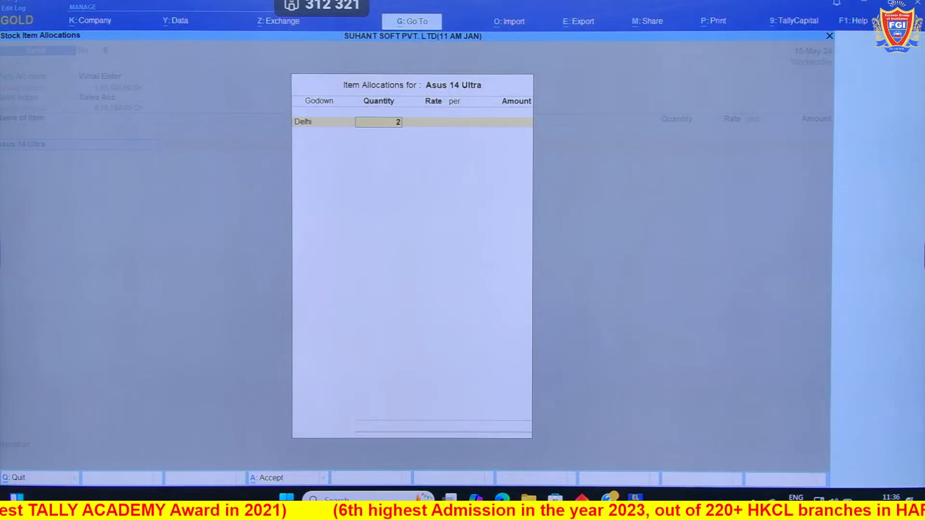
key("Return")
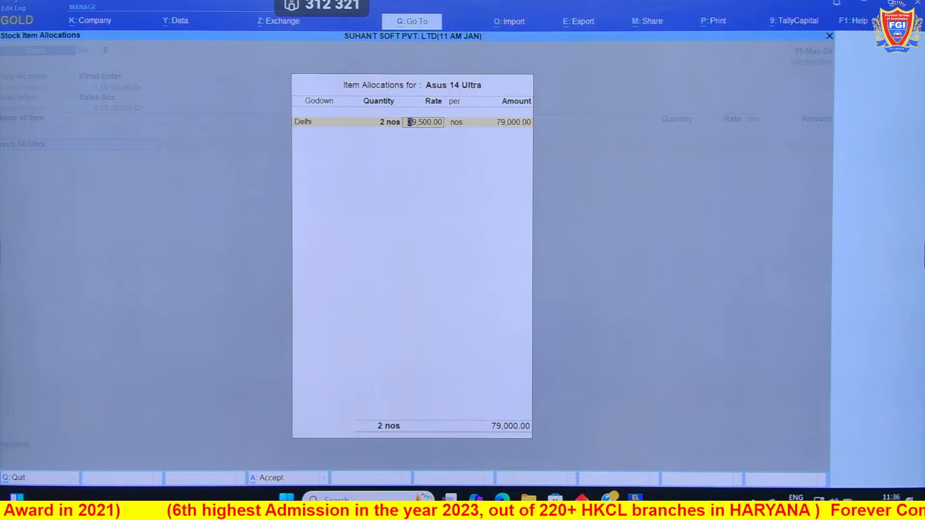
key("Return")
key("Return")
key("Return")
key("Return")
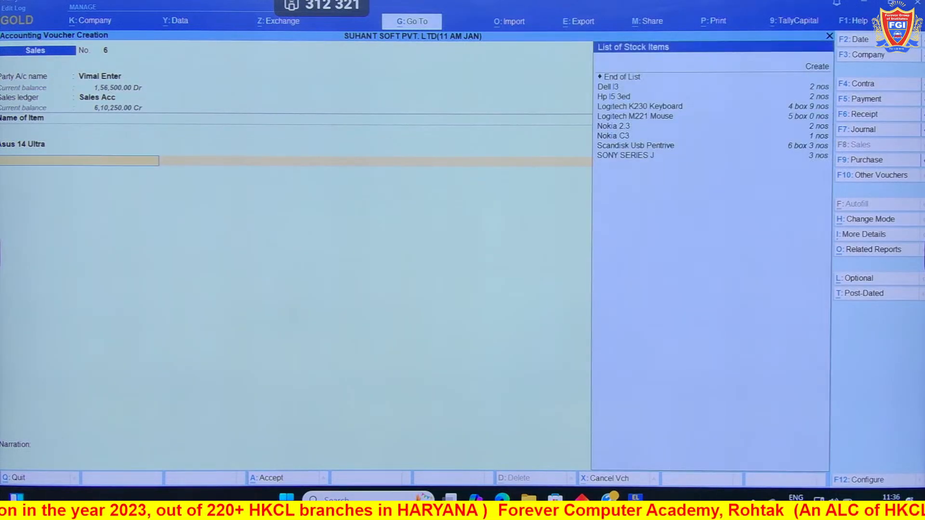
Add Dell I3 to the sales voucher, allocating 1 nos from the Delhi godown at a rate of 34,200
type("d")
key("Return")
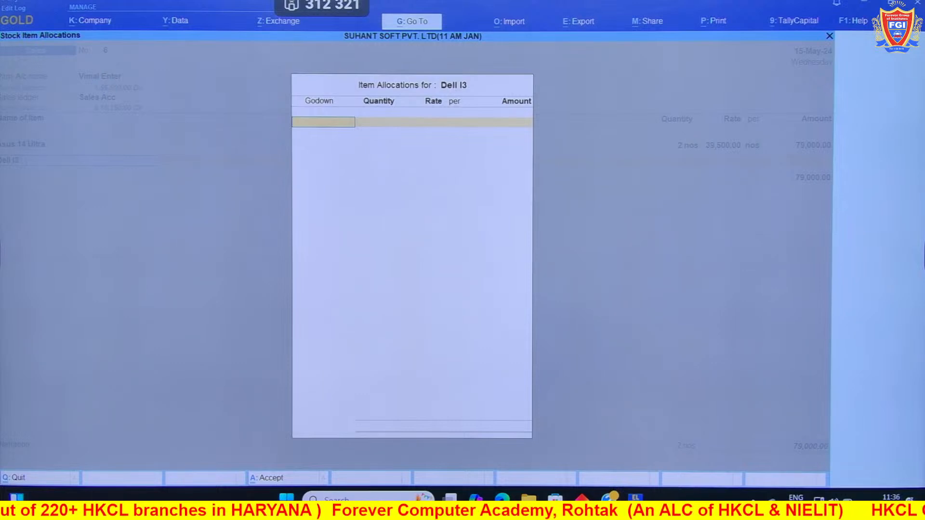
key("Return")
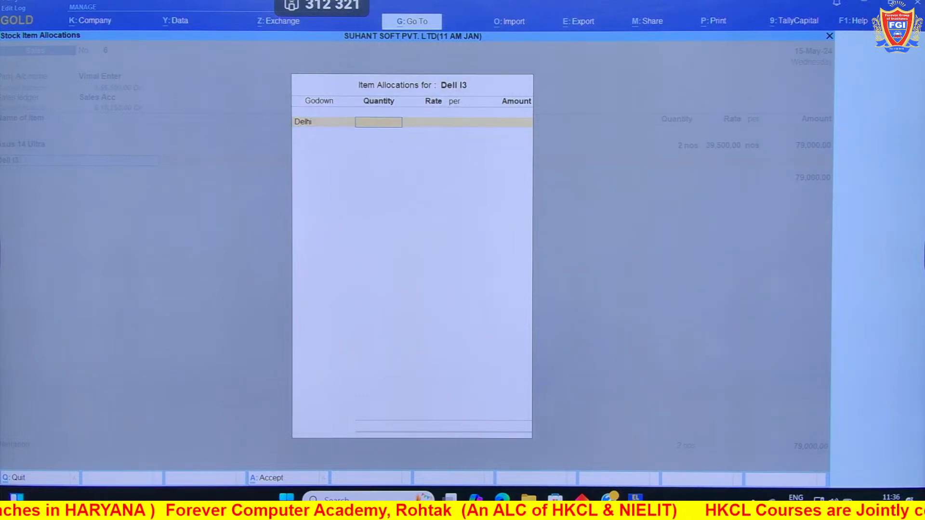
type("1")
key("Return")
type("3")
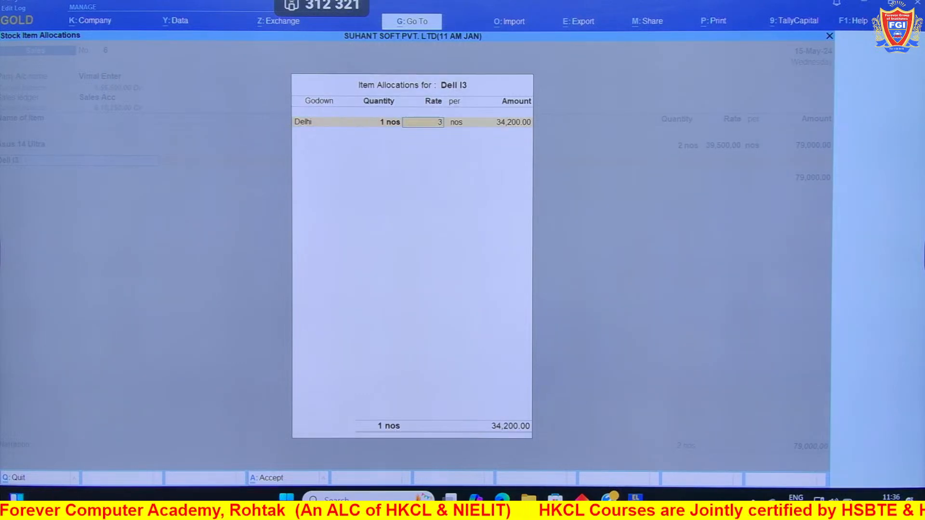
type("4,200")
key("Return")
key("Return")
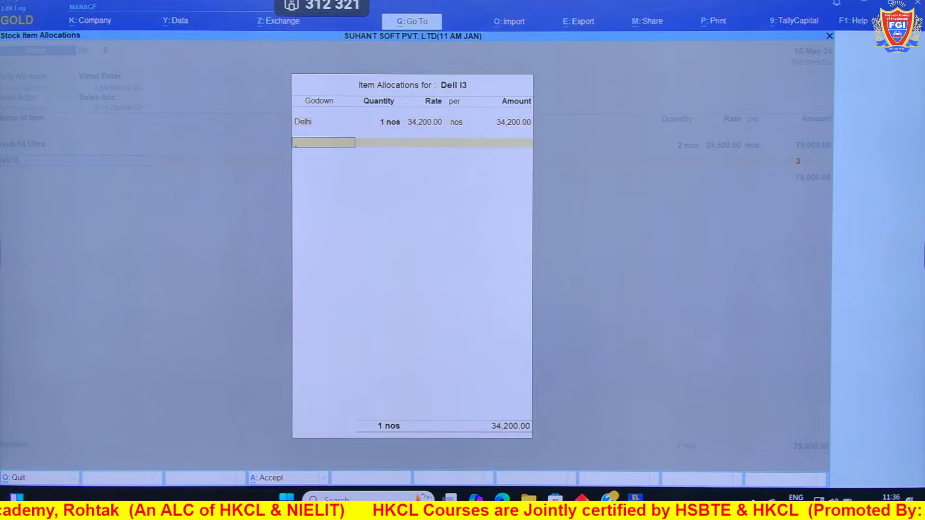
key("Return")
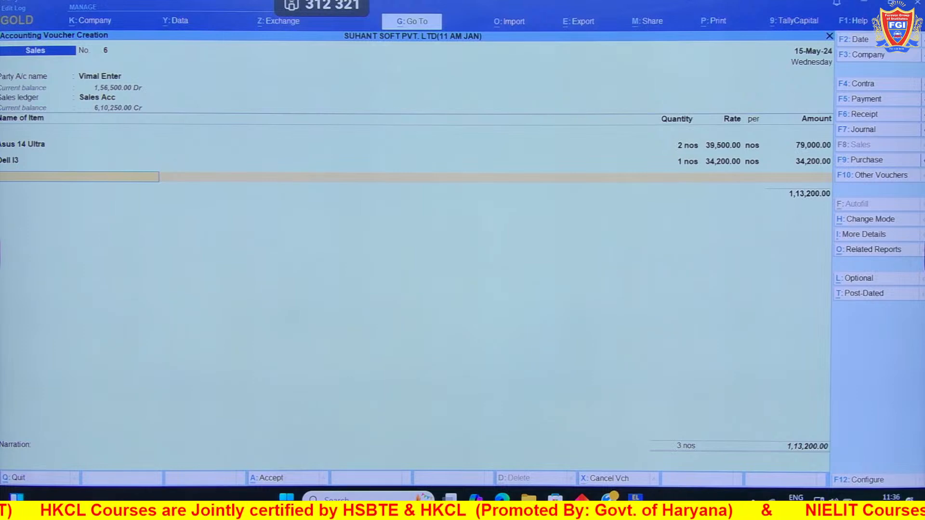
Add Hp I5 3ed to the sales voucher, allocating 1 nos from the Delhi godown at a rate of 31,000
type("i5")
key("Return")
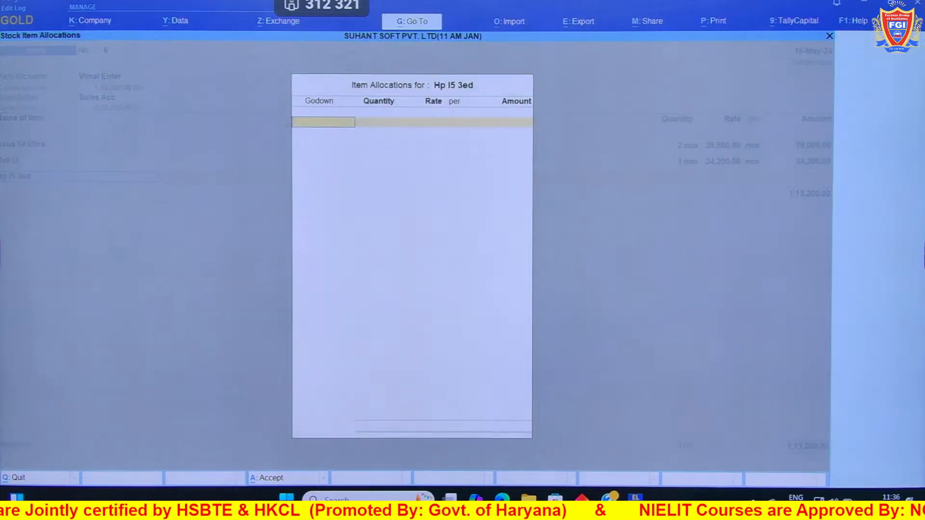
key("Return")
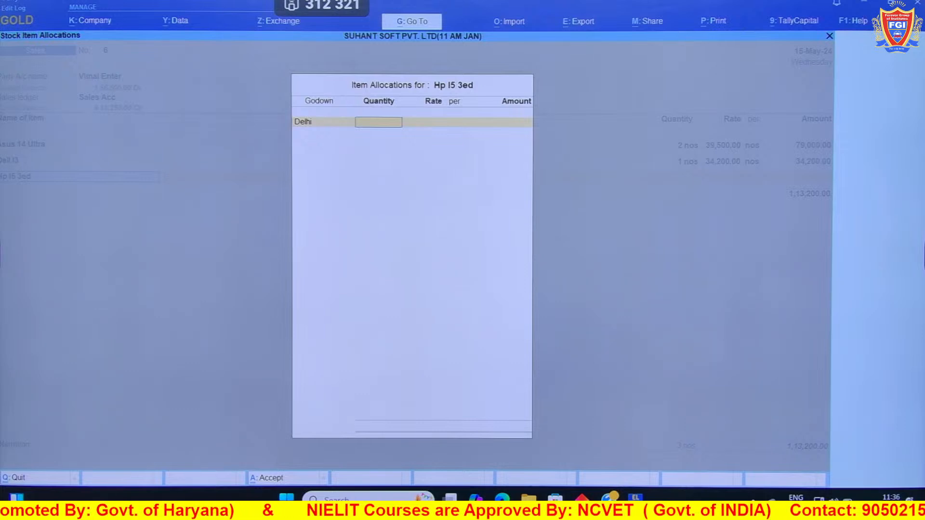
key("Return")
key("Return")
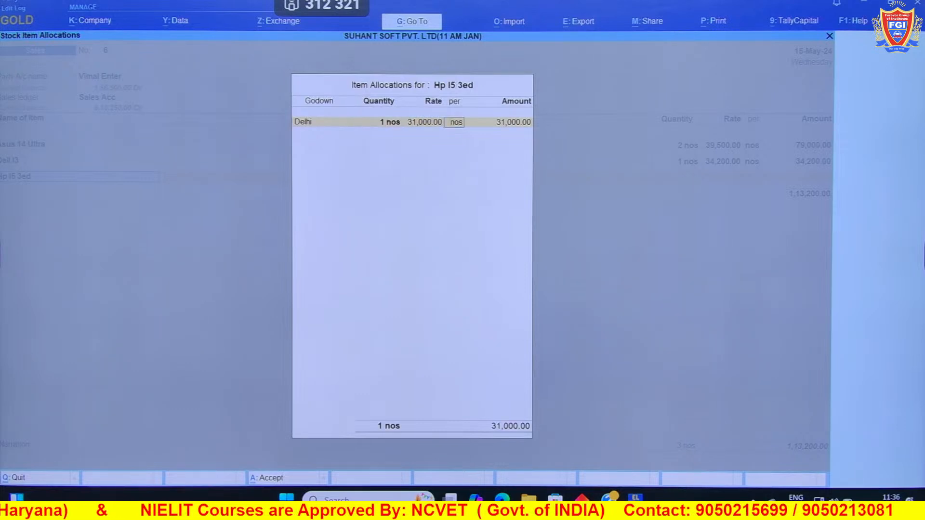
key("Return")
key("Return")
key("Return")
key("Return")
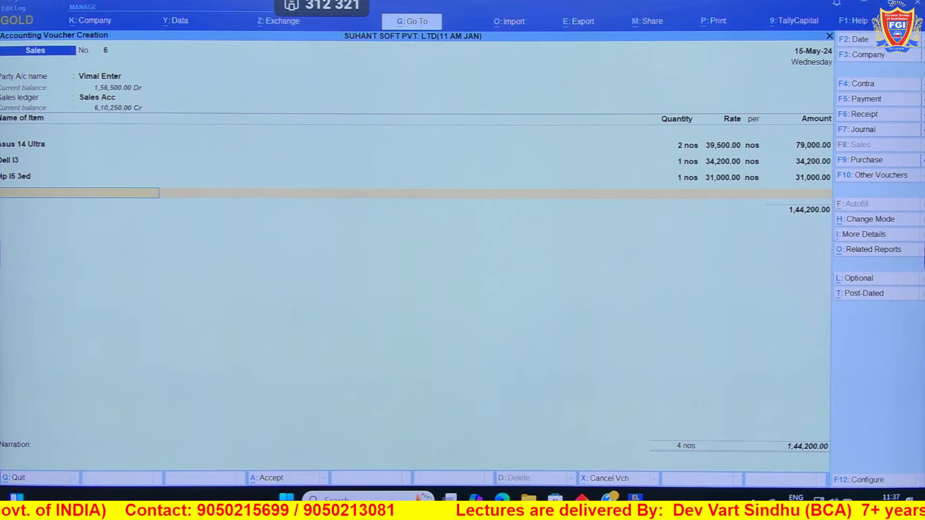
Add Logitech K230 Keyboard to the sales voucher, allocating 2 boxes from the Delhi godown at 11,000 per box
type("K230")
key("Return")
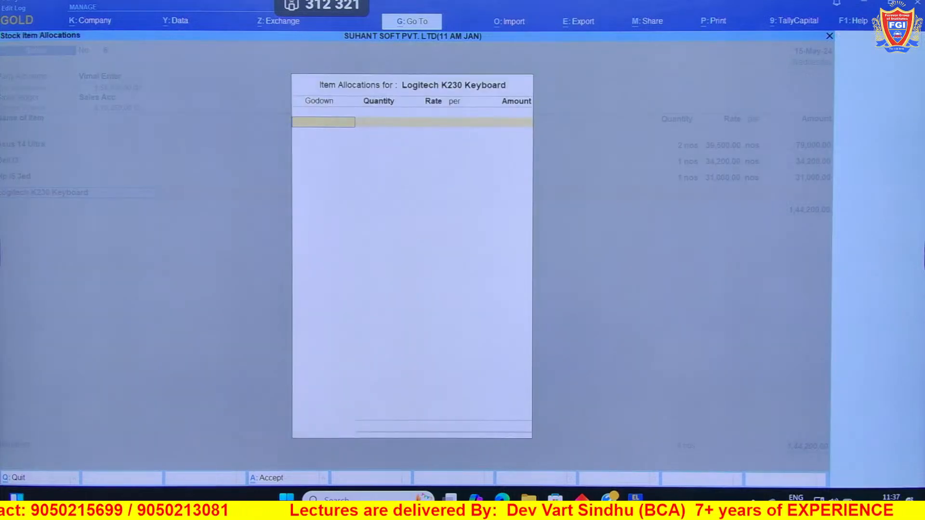
key("Return")
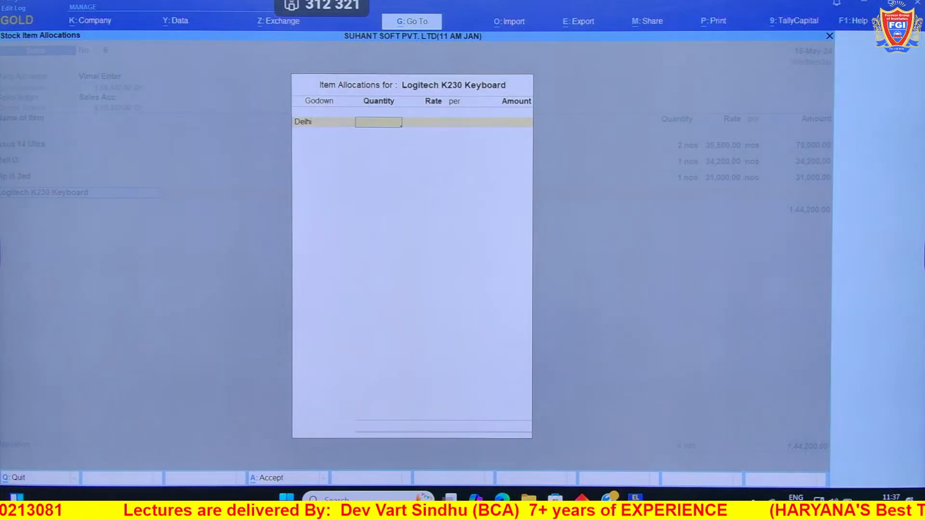
type("2")
key("Return")
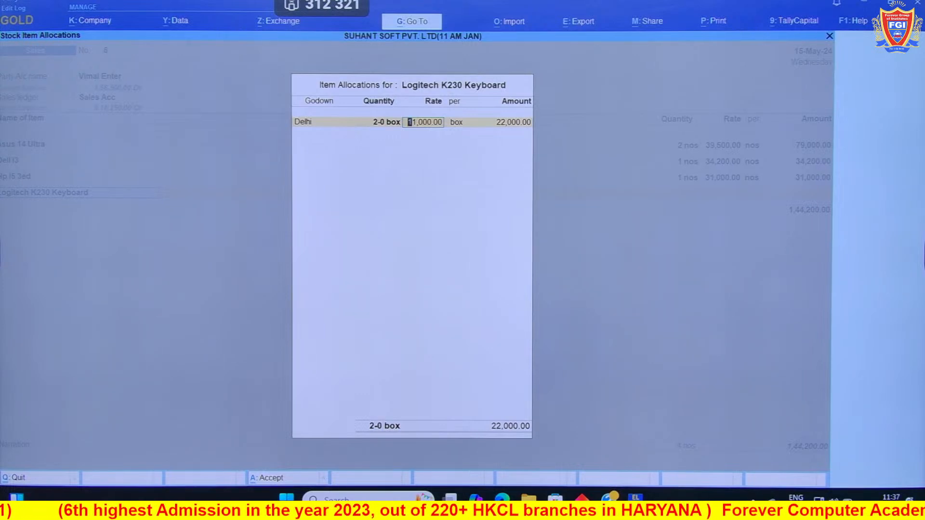
key("Return")
key("Return")
key("Return")
key("Return")
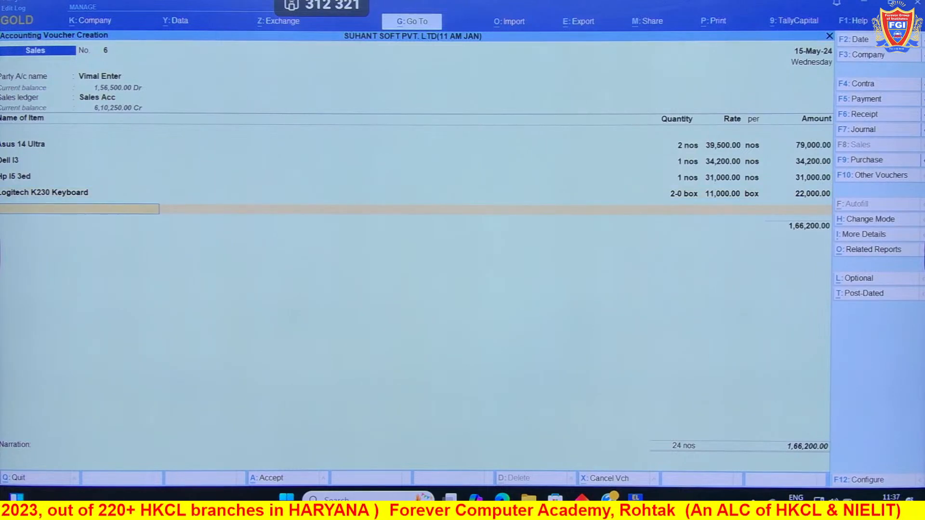
Add Logitech M221 Mouse to the sales voucher and allocate a quantity of 0-5 box from the Delhi godown
type("M2")
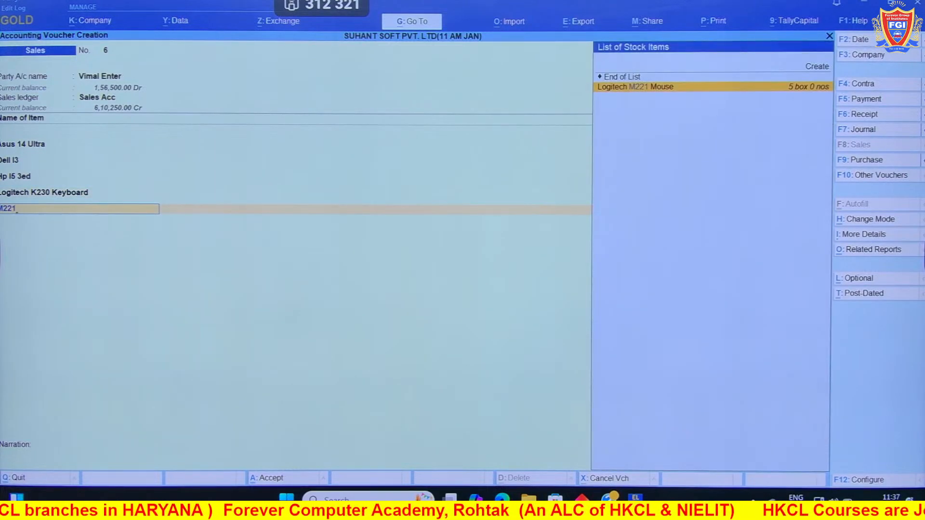
type("21")
key("Return")
key("Return")
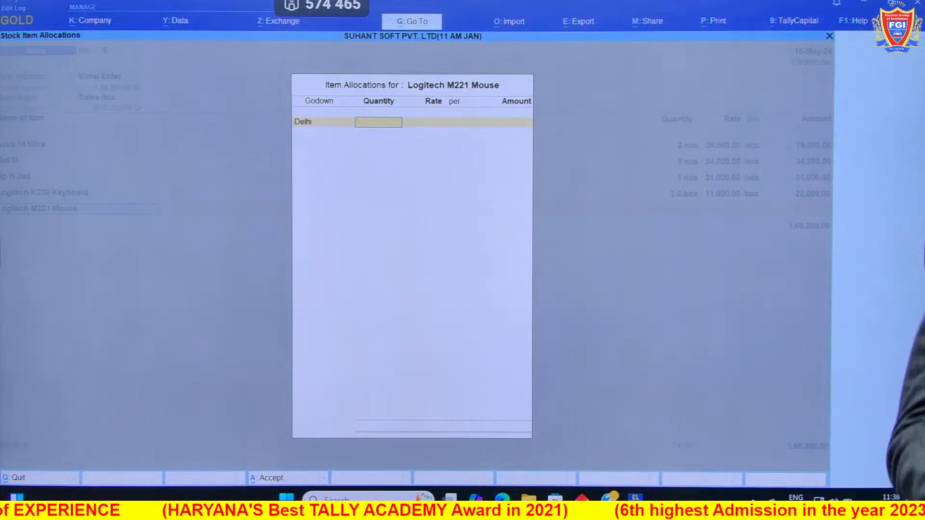
type("0")
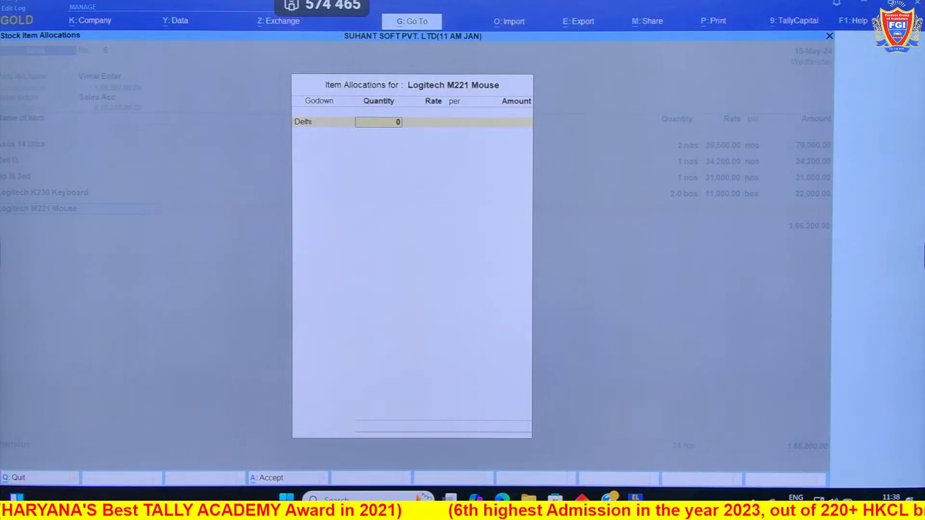
type("-5")
key("Return")
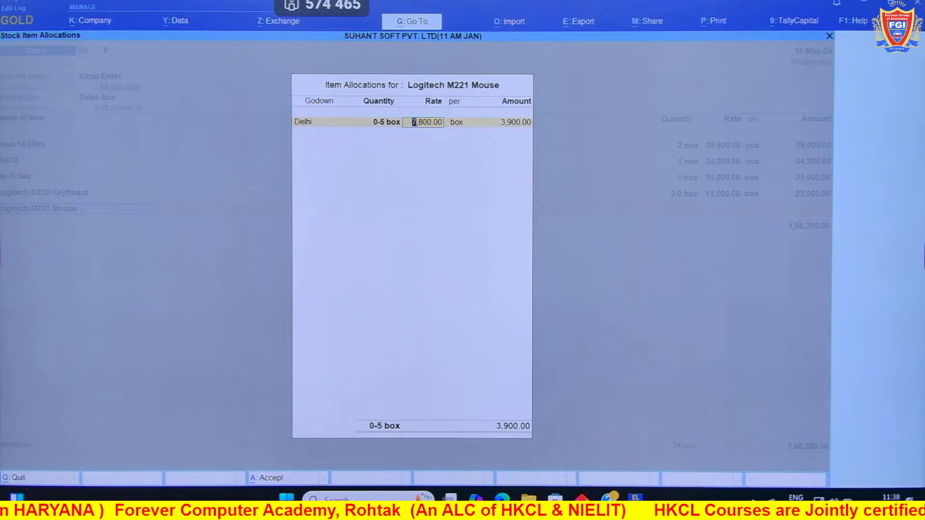
Try quantities of 1 box and 0.1 box in the Logitech M221 Mouse allocation
key("BackSpace")
type("1")
key("Return")
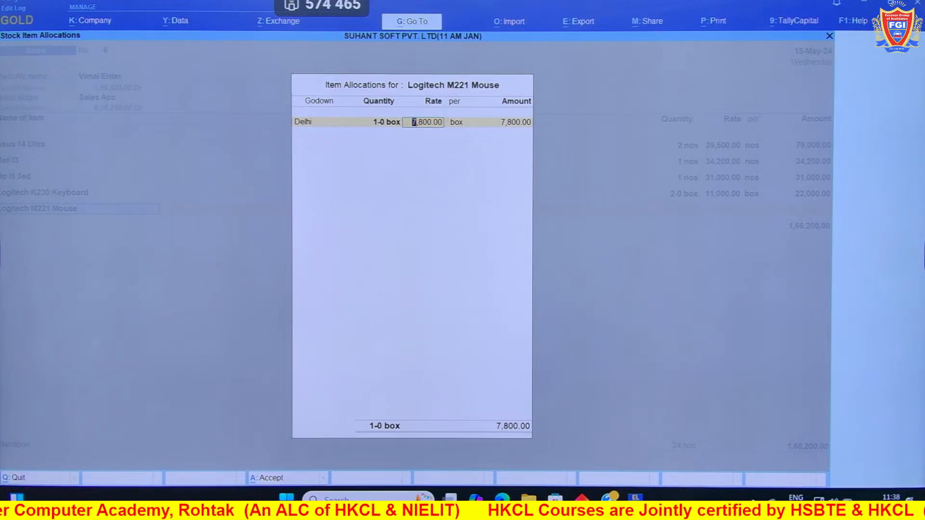
key("BackSpace")
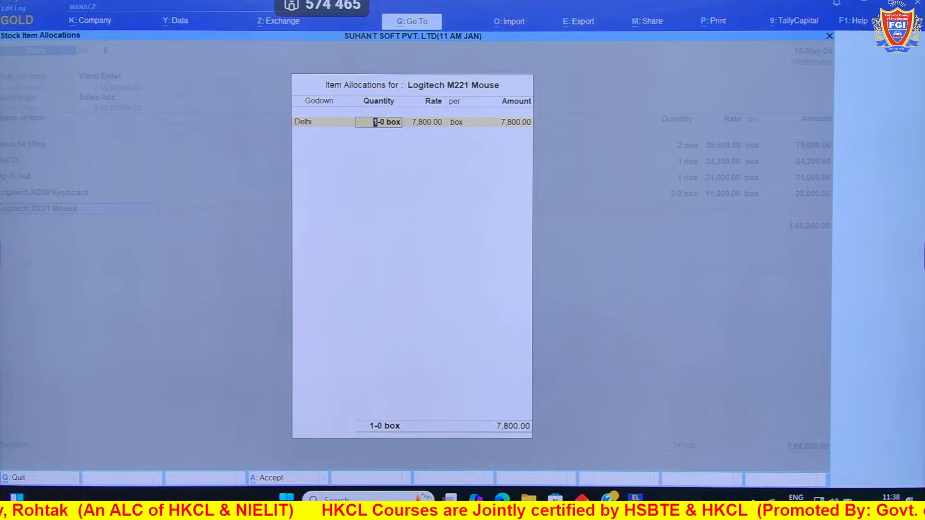
type("0.1")
key("Return")
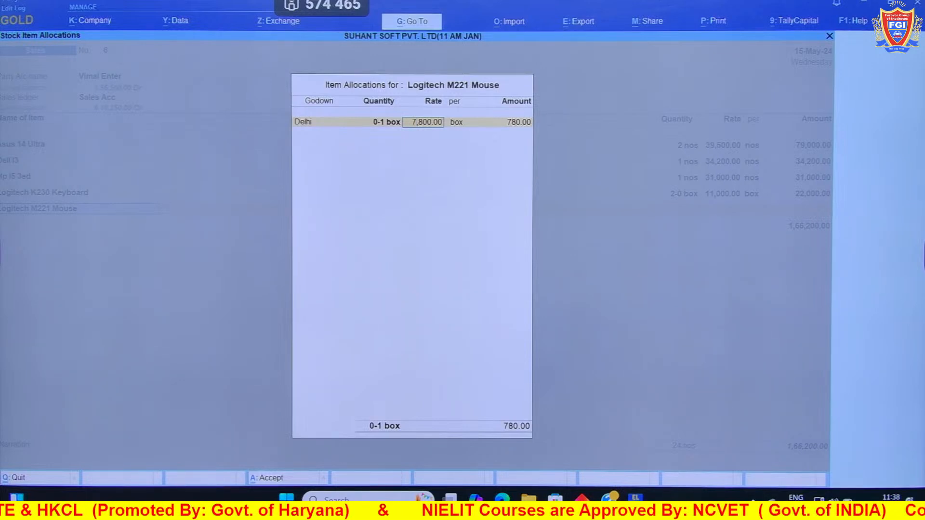
type("0.5")
key("BackSpace")
key("BackSpace")
key("BackSpace")
key("BackSpace")
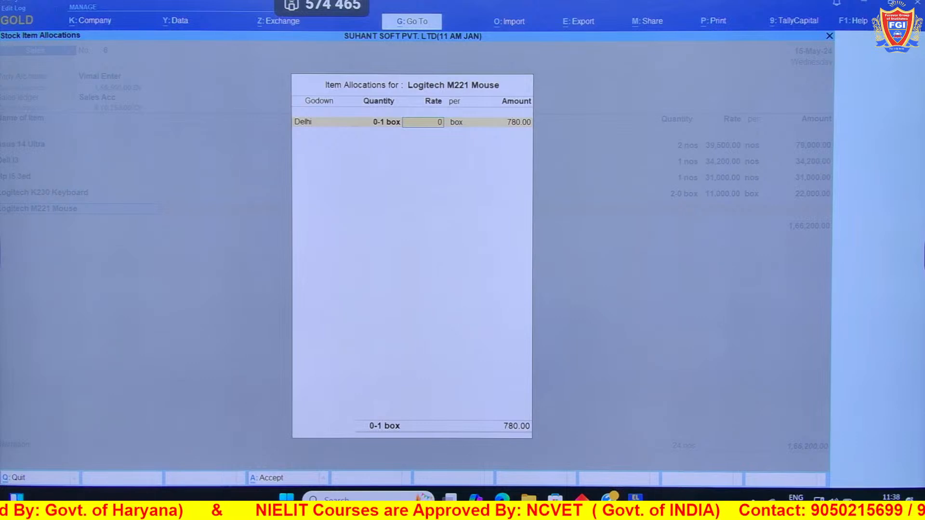
Set the Logitech M221 Mouse quantity to 0.5 box at 7,800 per box and accept the item line
type("0.5")
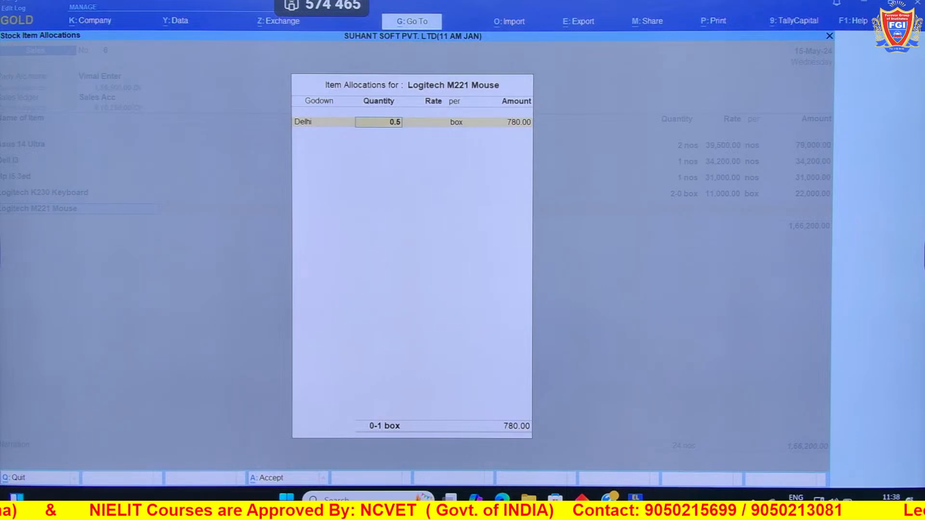
key("Return")
key("Return")
key("Return")
key("Return")
key("Return")
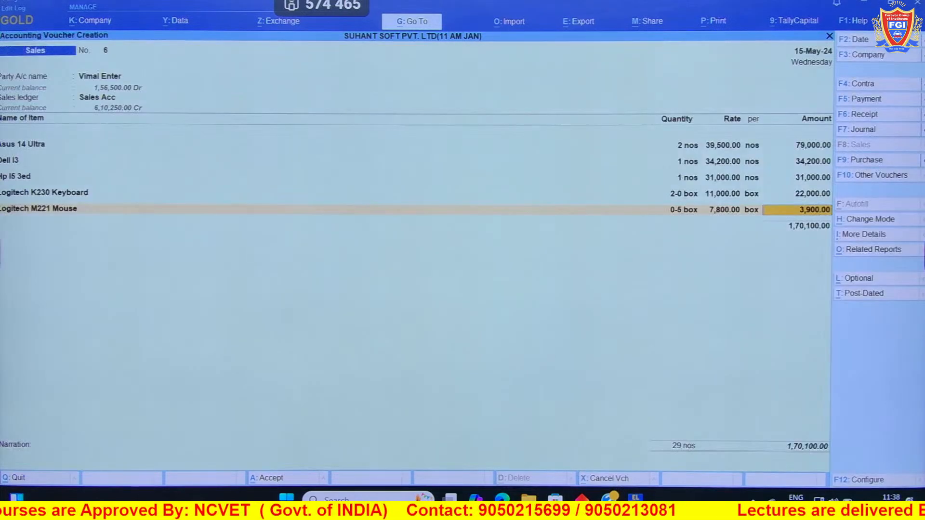
key("Return")
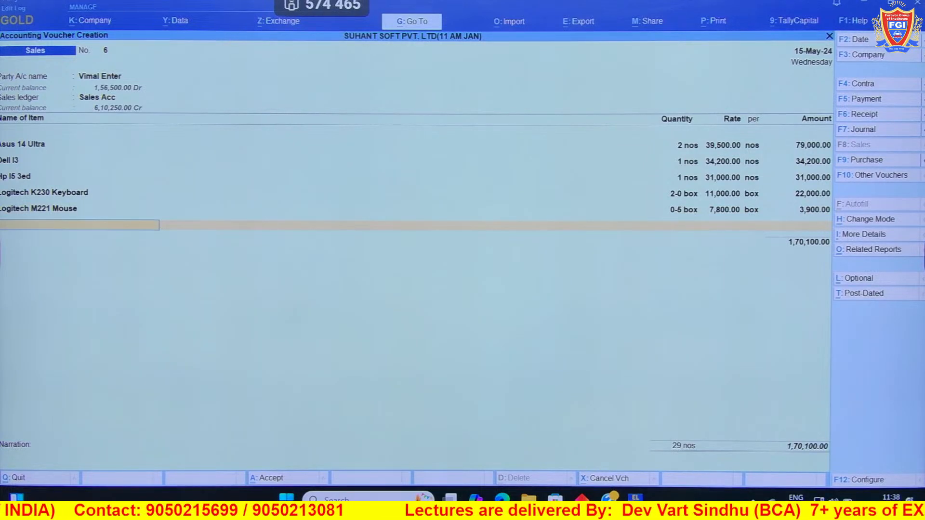
Add Scandisk Usb Pentrive to the sales voucher, allocating 3 boxes from the Delhi godown at 7,800 per box
type("s")
key("Return")
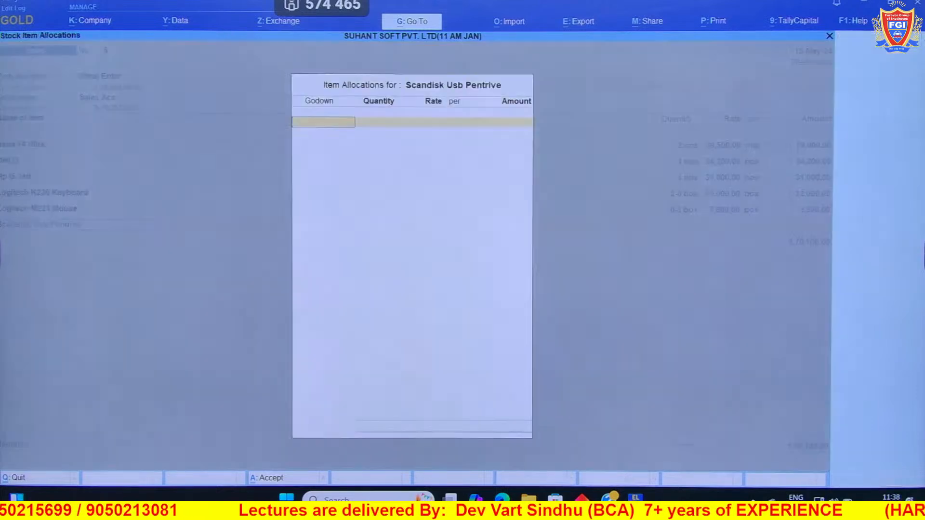
key("Return")
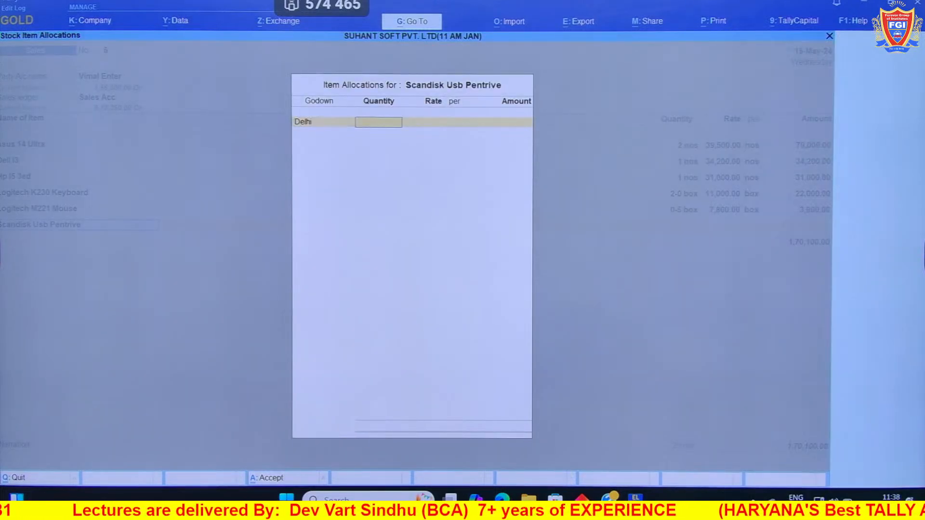
type("3")
key("Return")
key("Return")
key("Return")
key("Return")
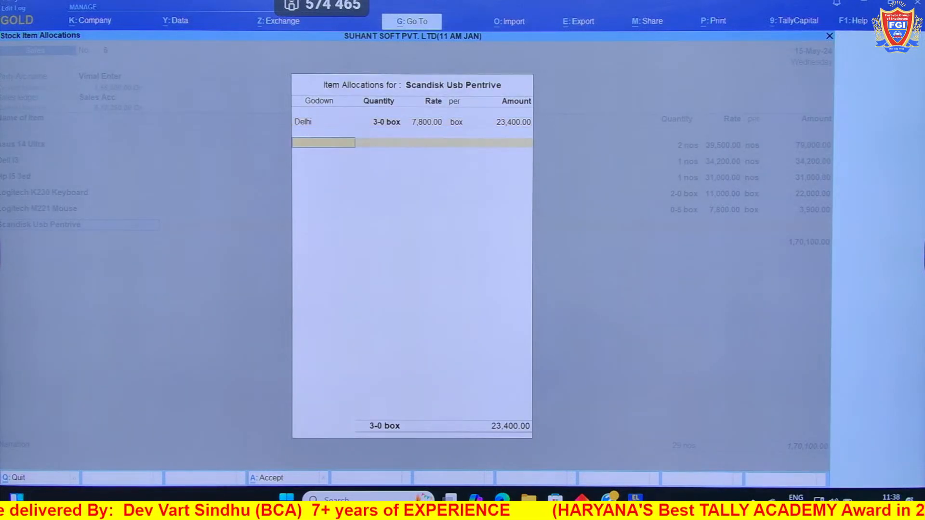
key("Return")
End the item list, record Vimal Enter's bill as New Ref 6 for 1,93,500.00 Dr, and save the sales voucher
key("Return")
key("Return")
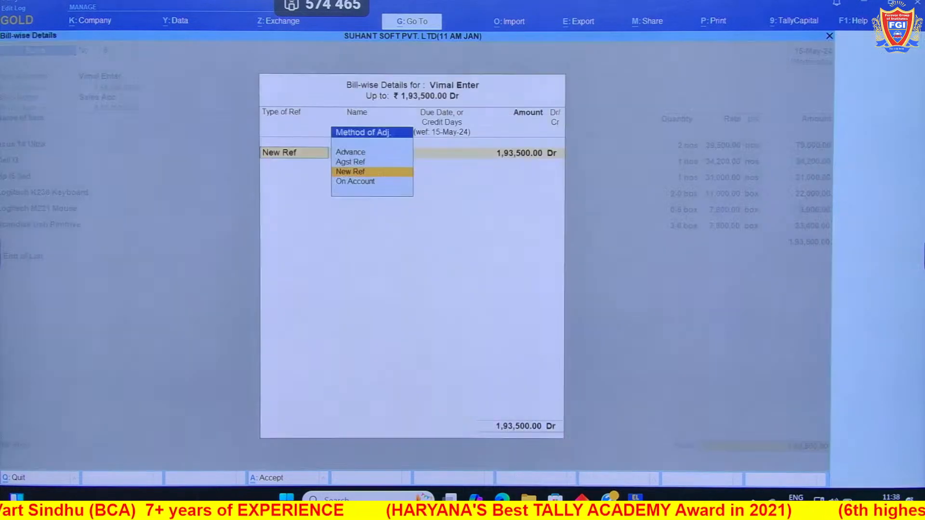
key("Return")
key("Return")
key("Return")
key("Return")
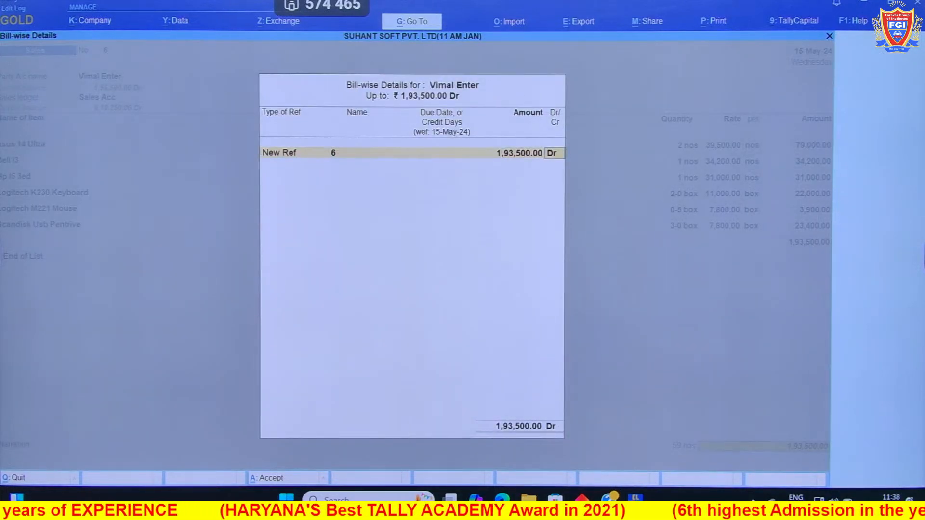
key("Return")
key("Return")
key("Return")
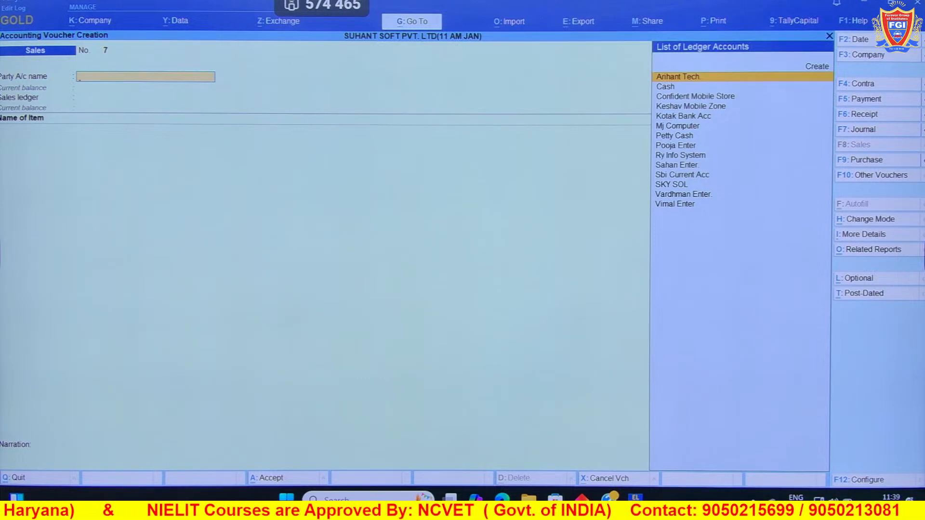
Start a credit note voucher and set its date to 17/5
key("ctrl+F8")
key("F2")
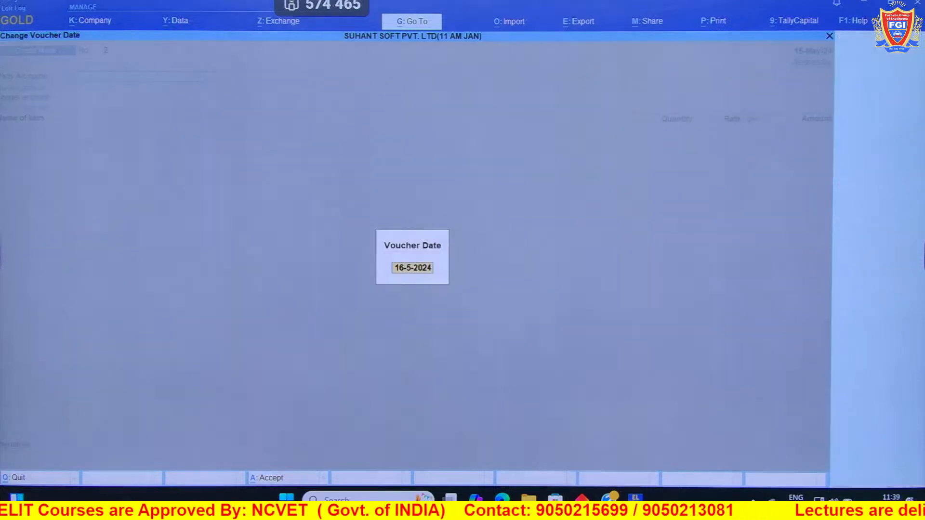
type("17/5")
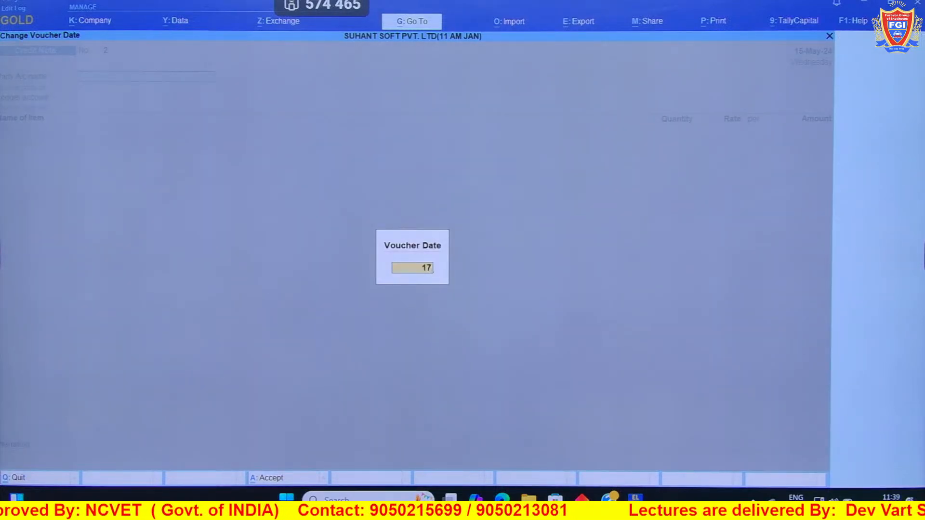
key("Return")
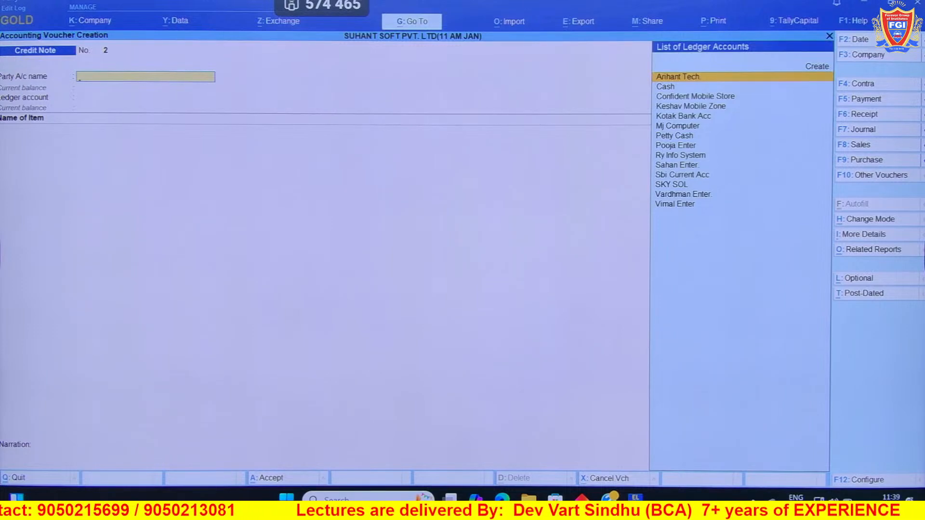
Choose Vimal Enter as the credit note's party account and accept the receipt and party details without entries
type("V")
key("Down")
key("Down")
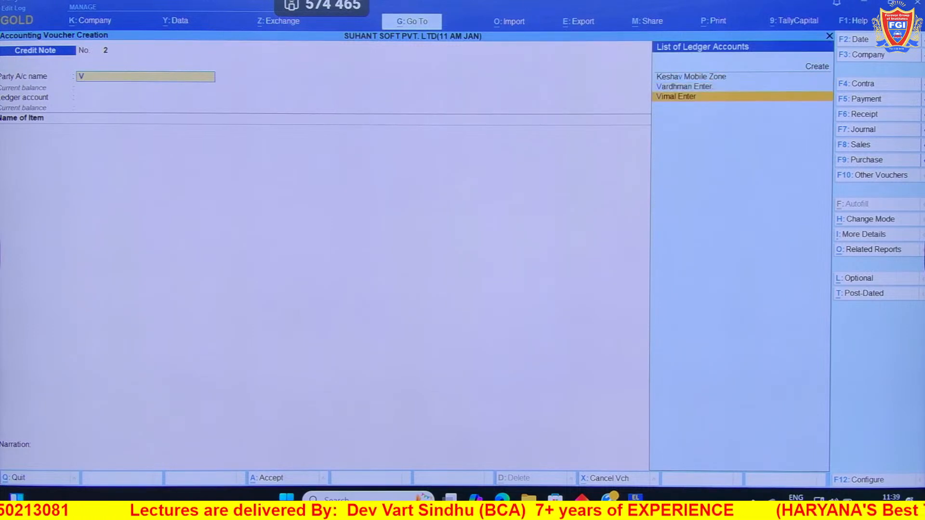
key("Return")
key("ctrl+a")
key("ctrl+a")
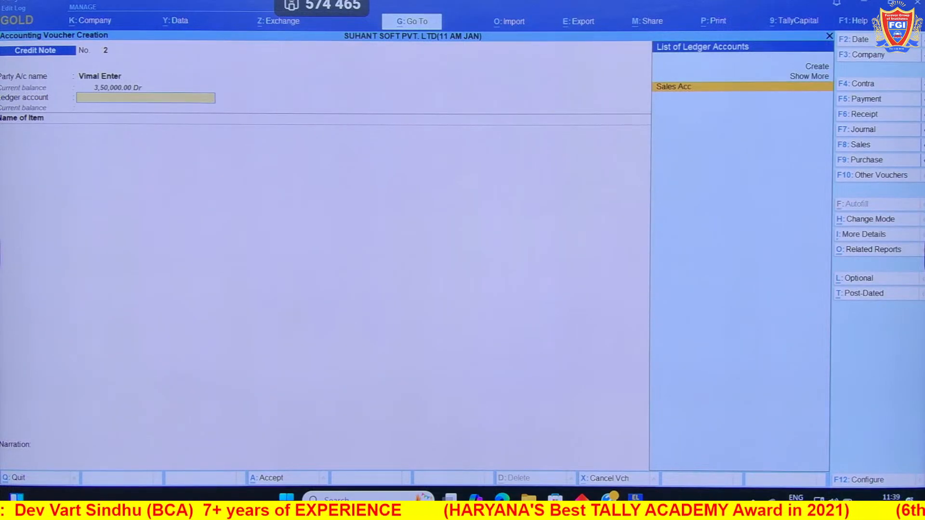
Reopen the receipt details to enter original invoice no. 6 dated 15/5, and choose Sales Acc as the ledger account
key("BackSpace")
key("Return")
key("Return")
key("Return")
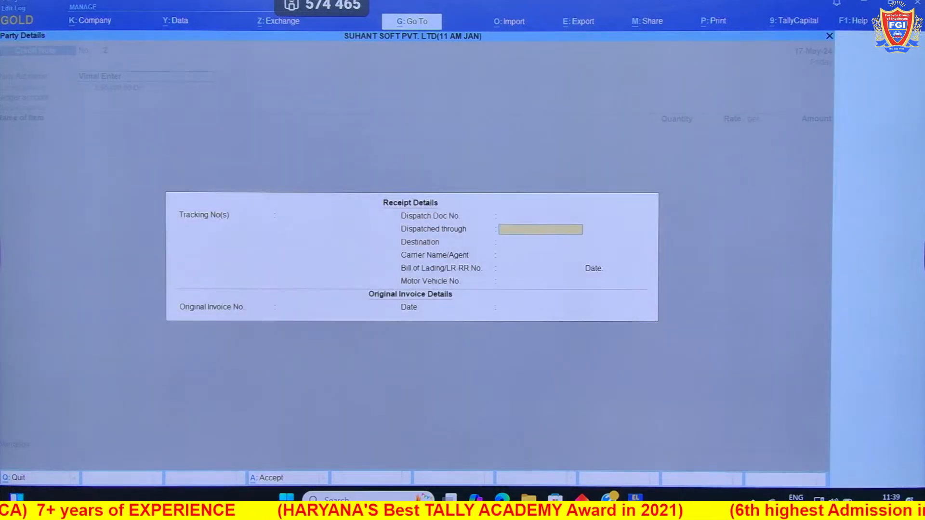
key("Return")
key("Return")
key("Return")
key("Return")
key("Return")
key("Return")
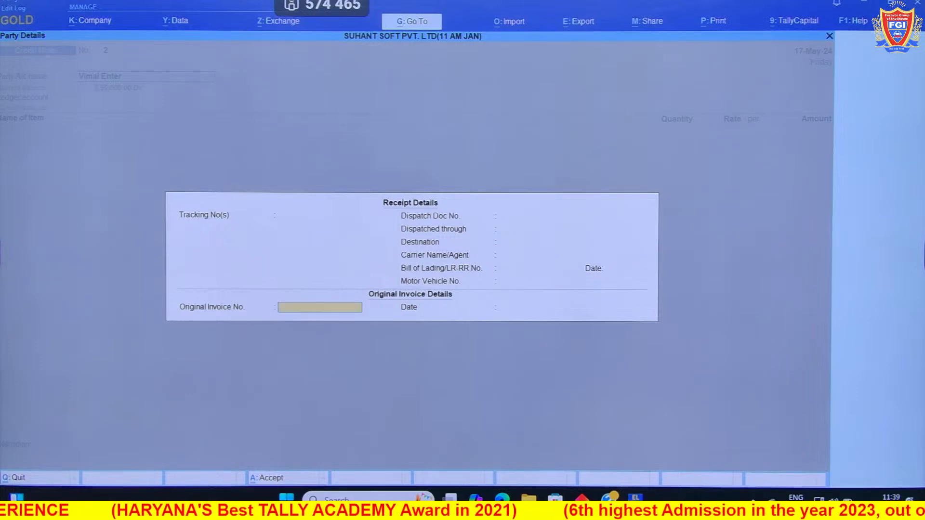
type("6")
key("Return")
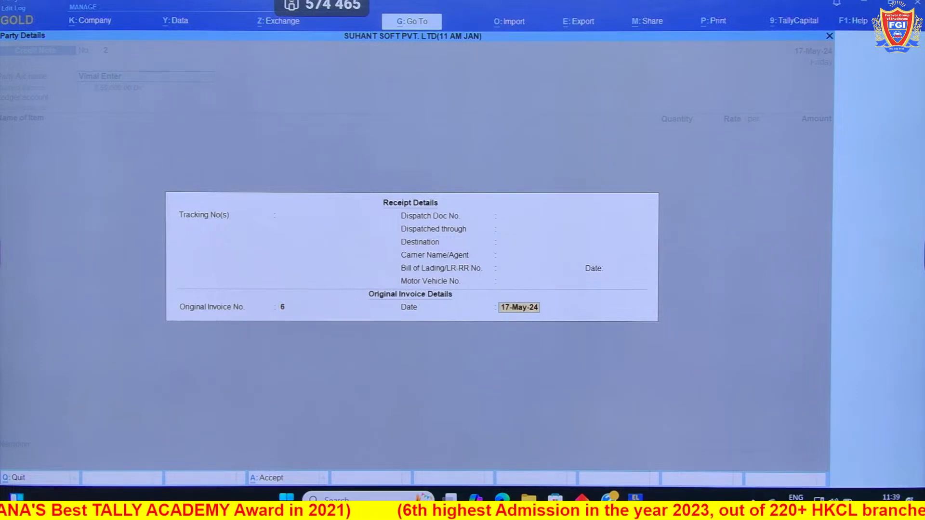
type("15/")
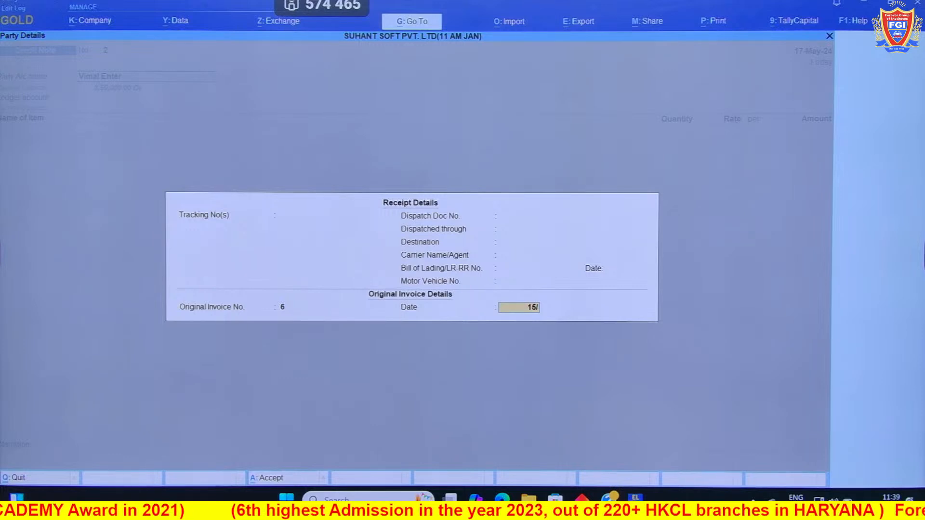
type("5")
key("Return")
key("Return")
key("ctrl+a")
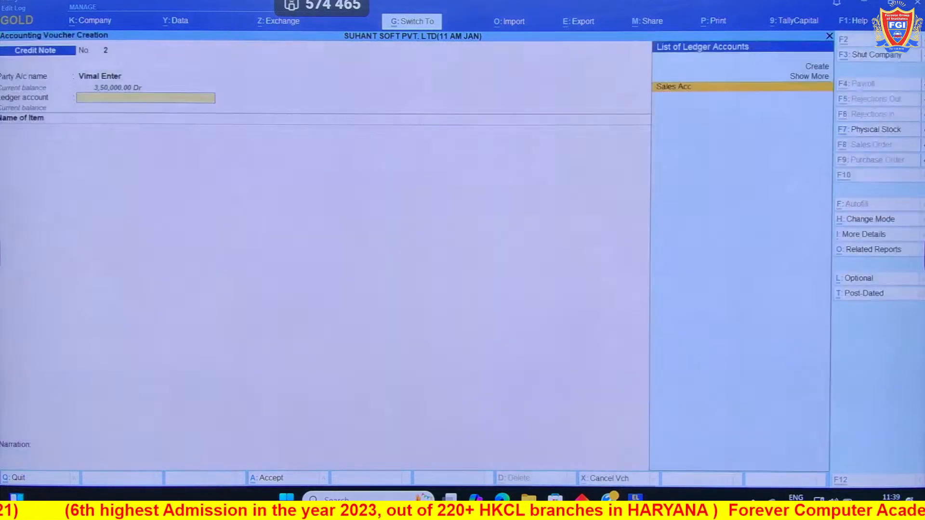
key("Return")
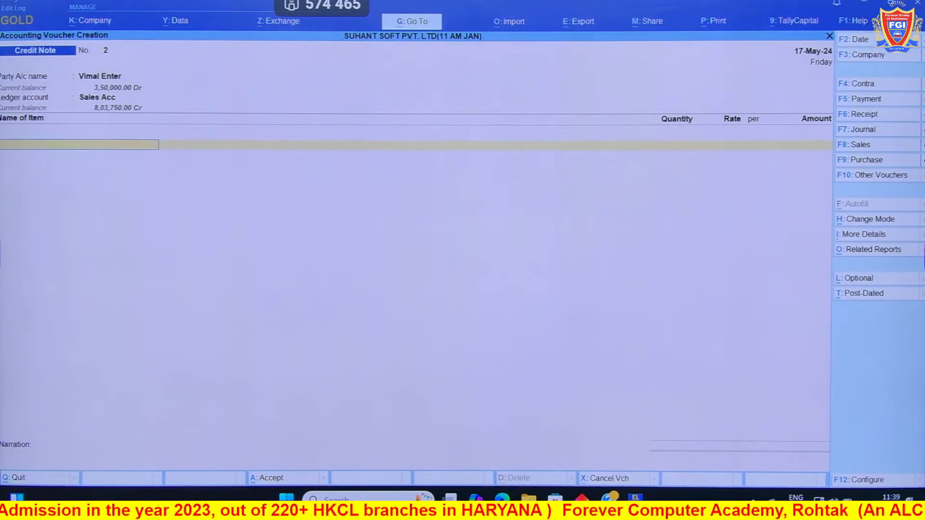
Add Logitech K230 Keyboard to the credit note, allocating 0.3 box to the Delhi godown at 11,000 per box
type("log")
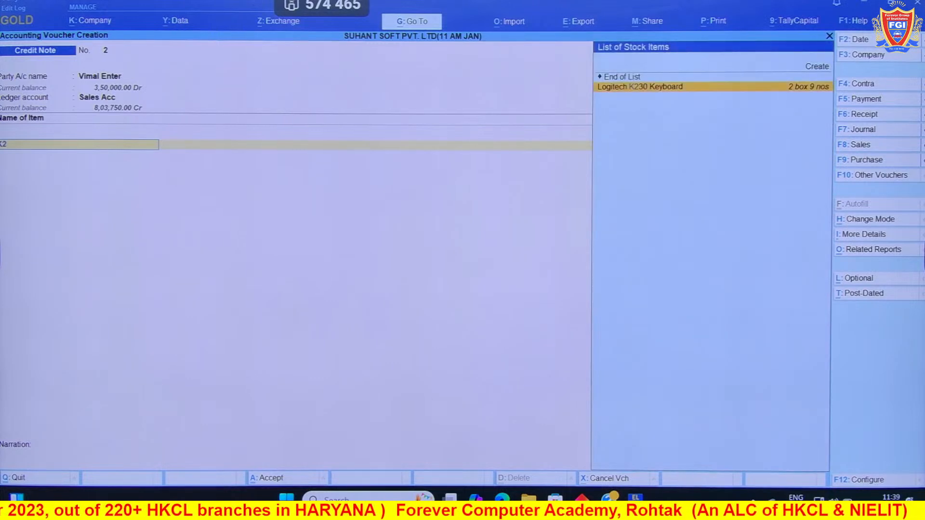
key("Return")
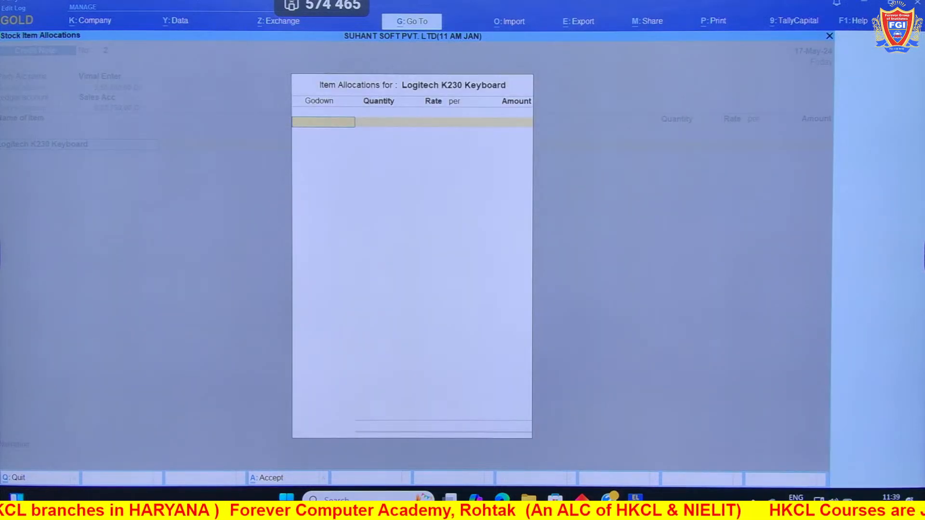
key("Return")
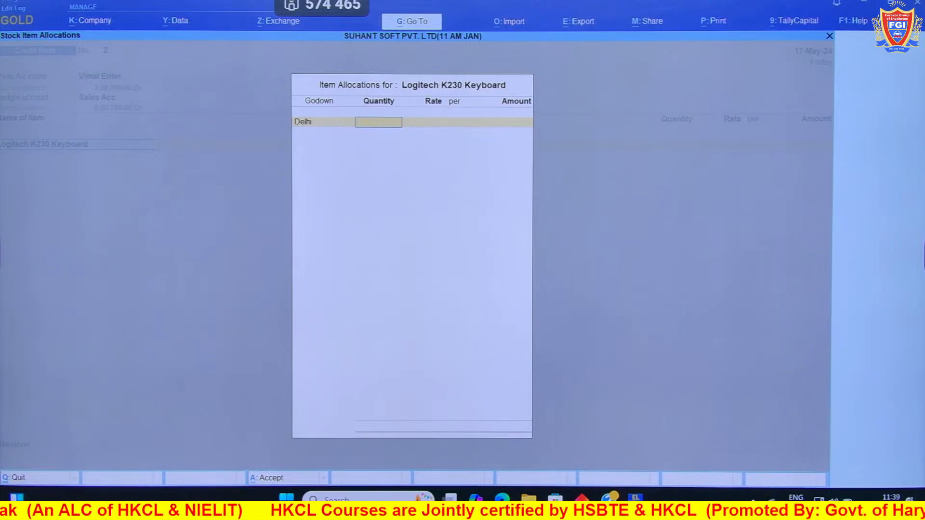
type("0.3")
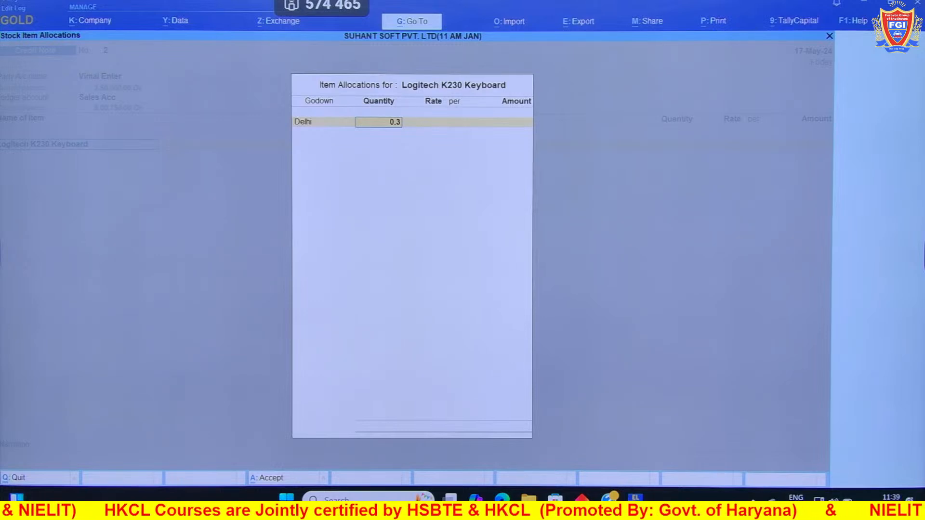
key("Return")
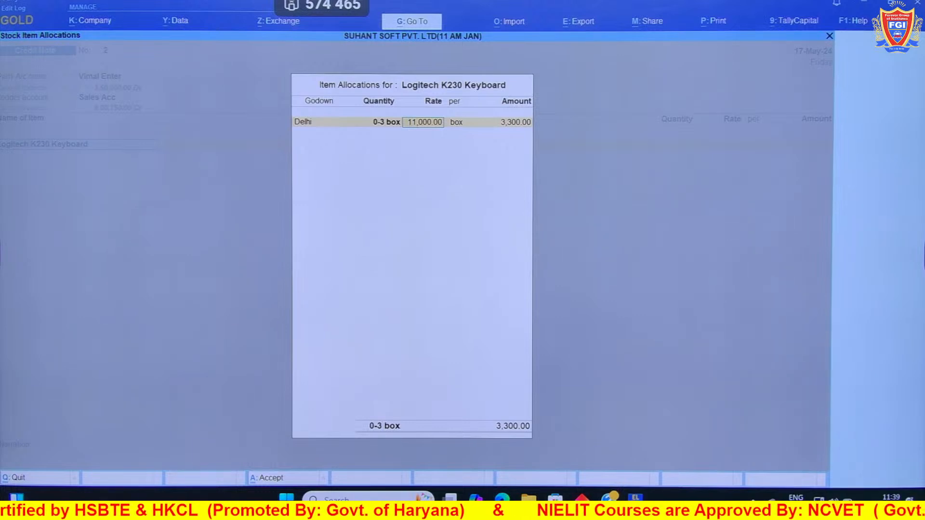
type("1")
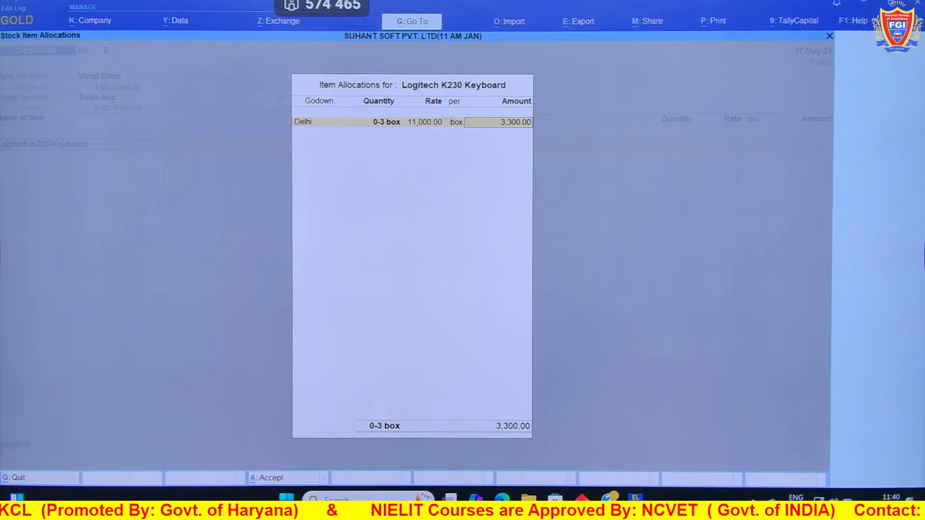
key("Return")
key("Return")
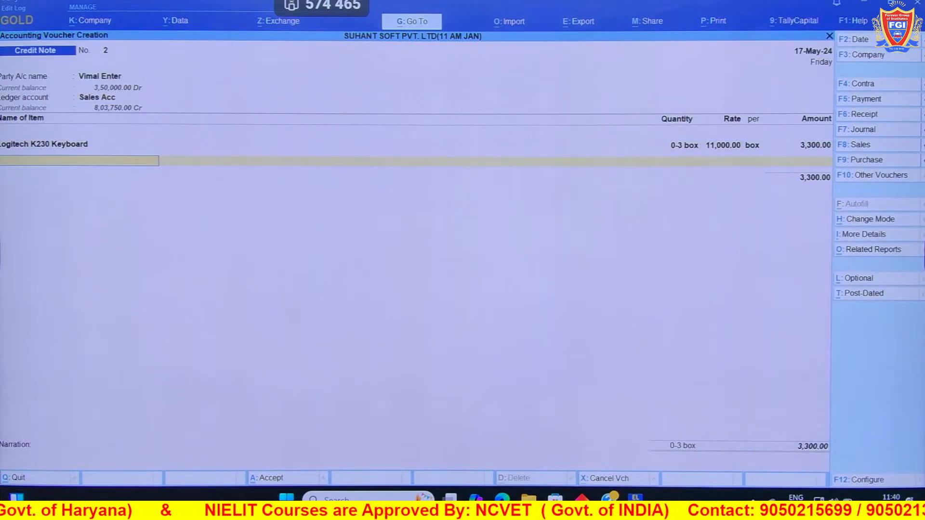
Add Scandisk Usb Pentrive to the credit note, allocating 0-5 box to the Delhi godown at 7,800 per box
type("Sca")
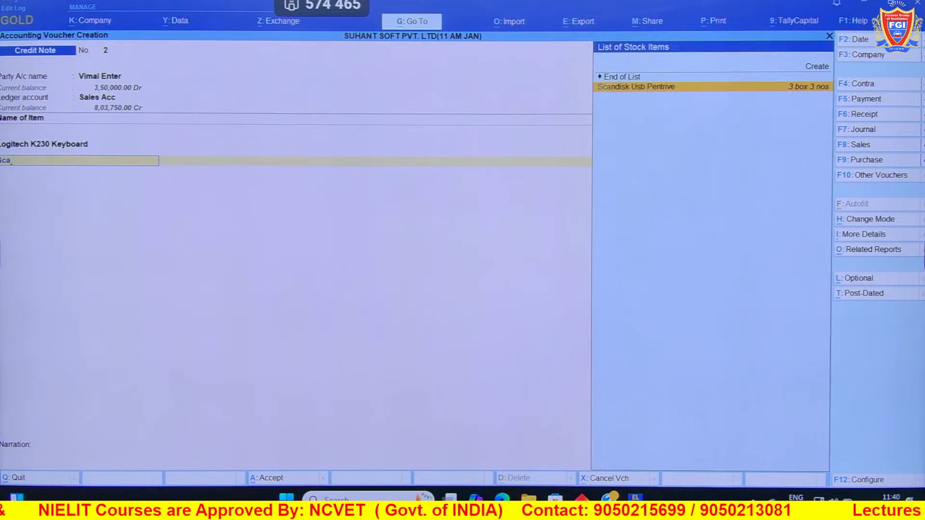
key("Return")
type("D")
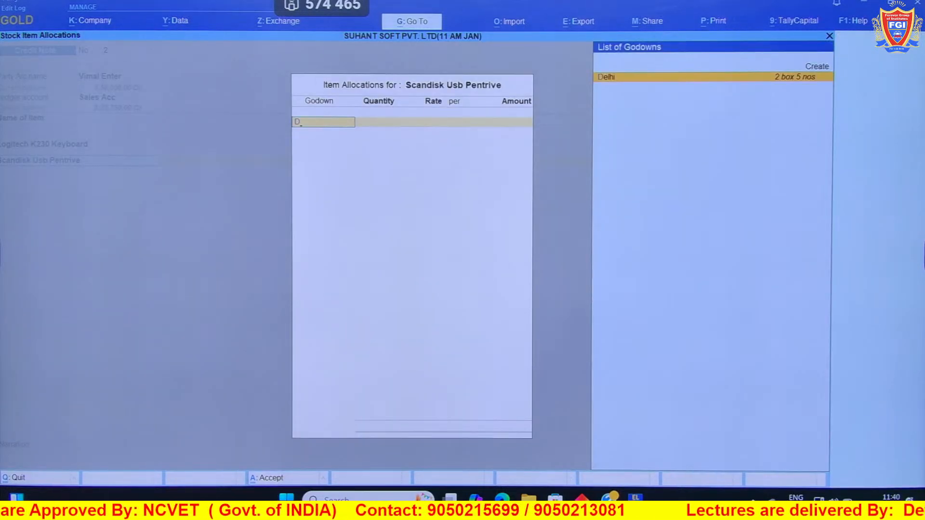
key("Return")
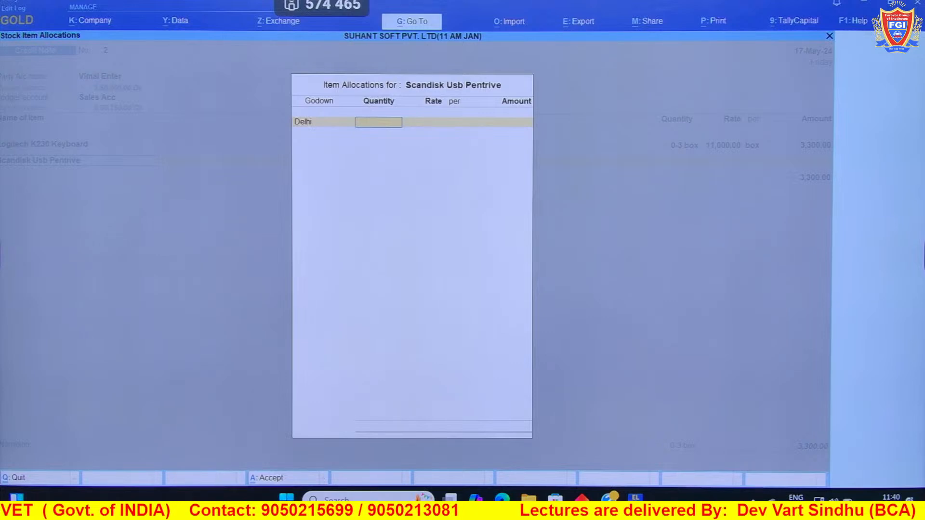
type("0-5")
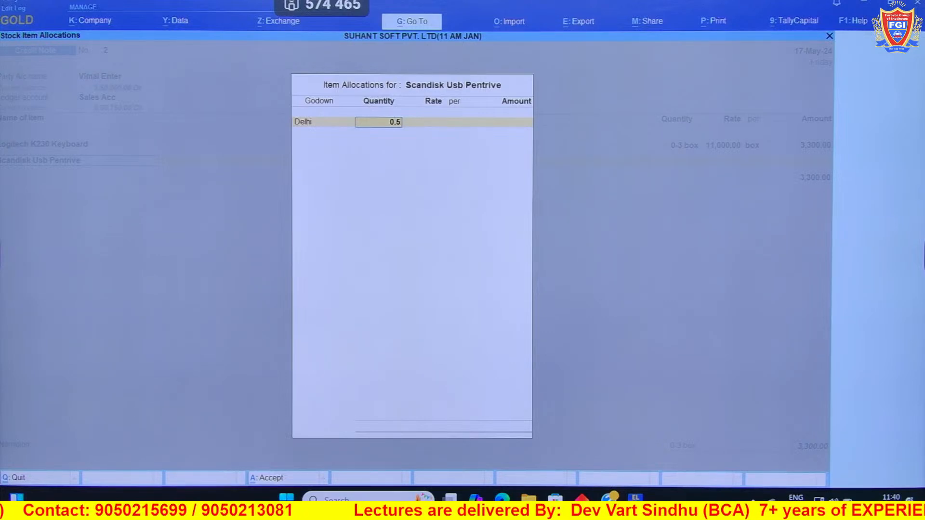
key("Return")
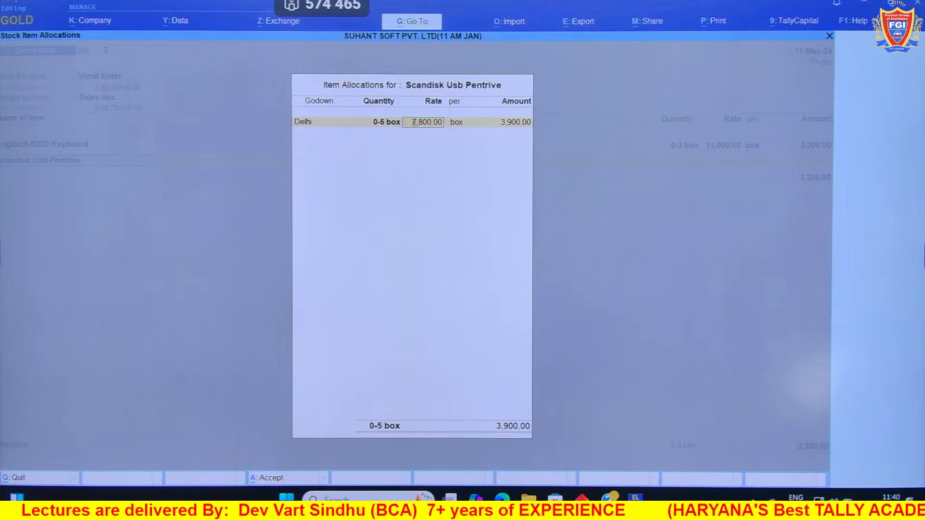
key("Return")
key("Return")
key("Return")
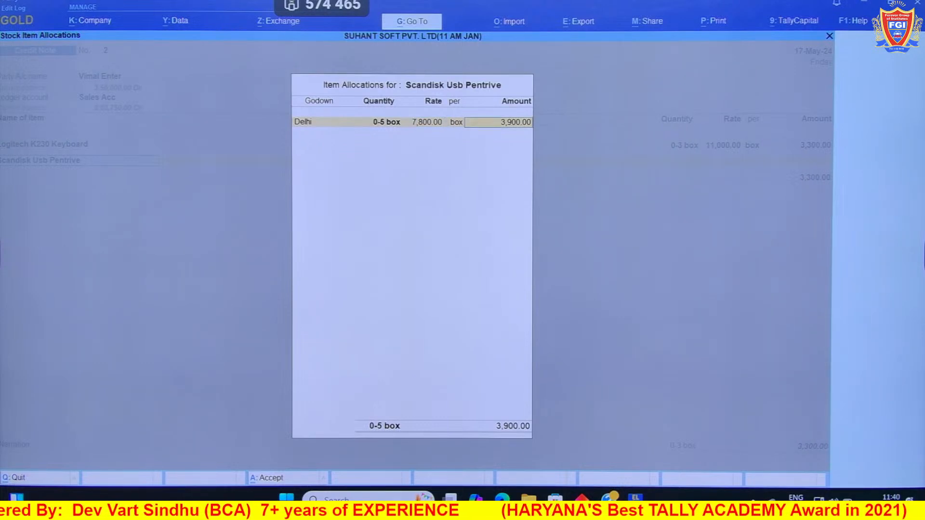
key("Return")
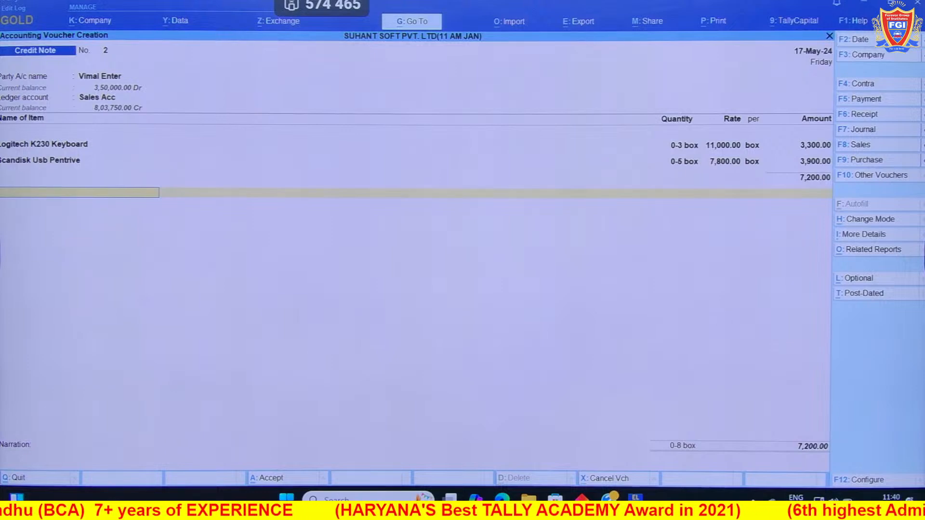
End the item list, adjust the 7,200 credit against Vimal Enter's pending bill 6, save the credit note and leave voucher entry
key("Return")
key("Return")
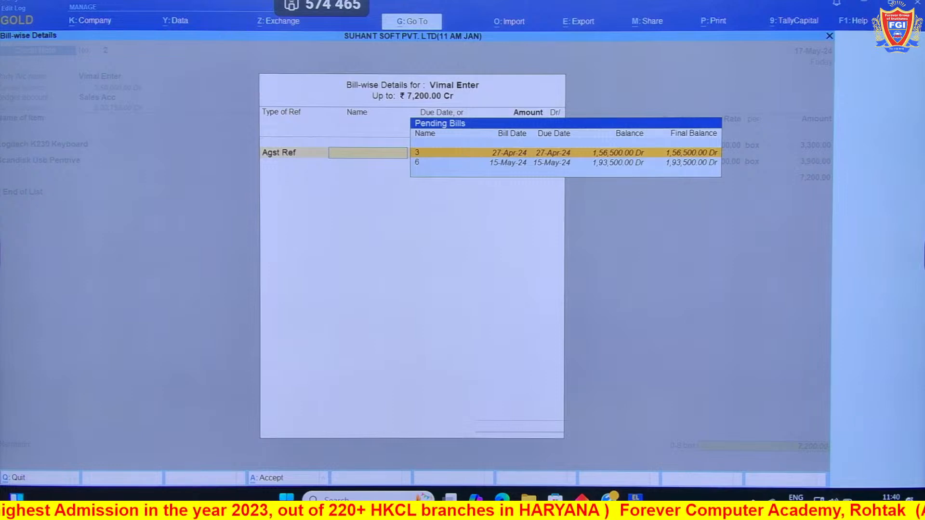
key("Down")
key("Return")
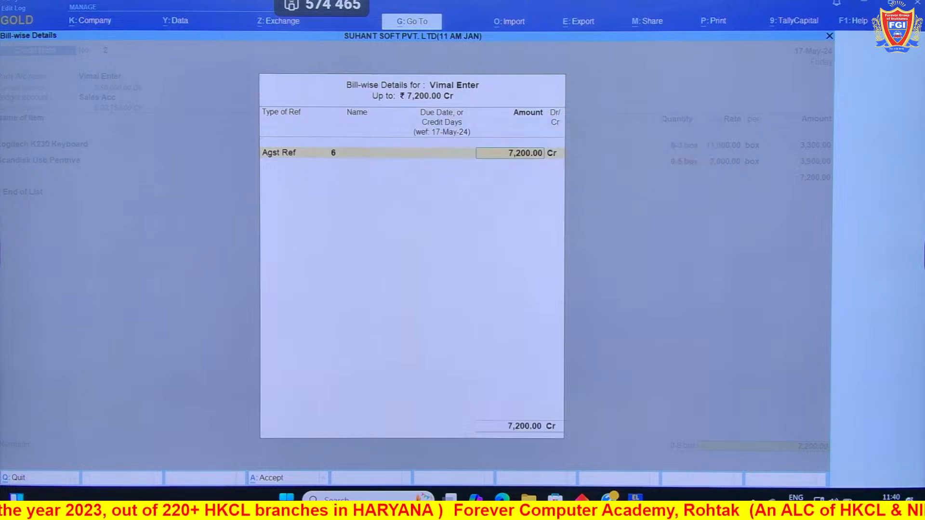
key("Return")
key("Return")
key("Return")
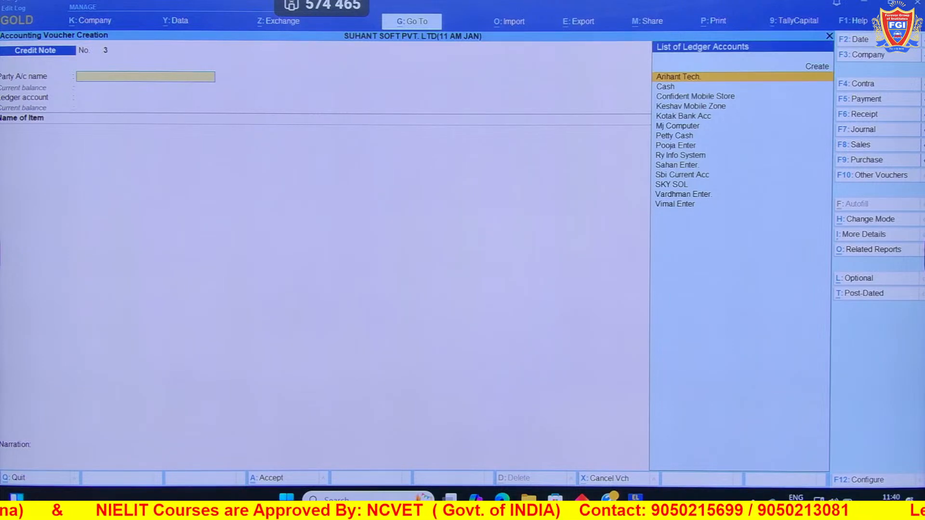
key("Escape")
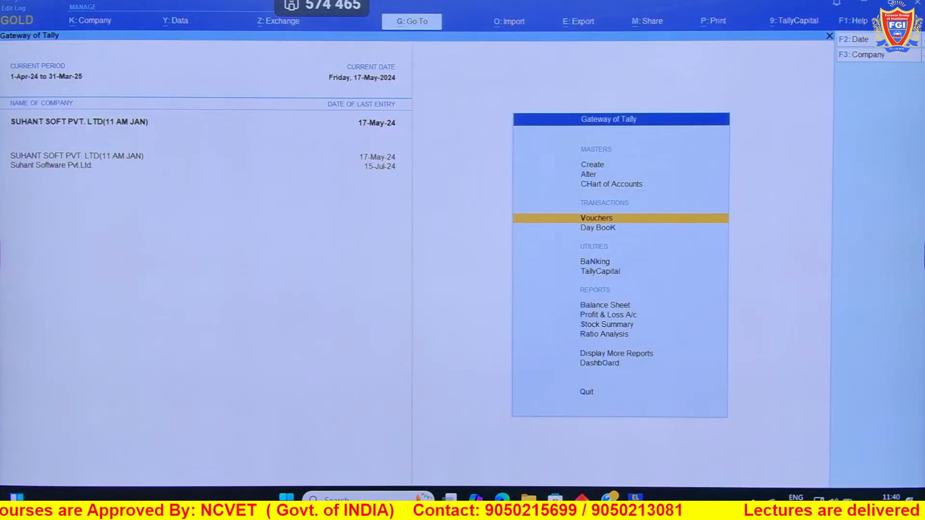
Open the Stock Summary report in its detailed format
key("Down")
key("Down")
key("Down")
key("Down")
key("Down")
key("Down")
key("Down")
key("Up")
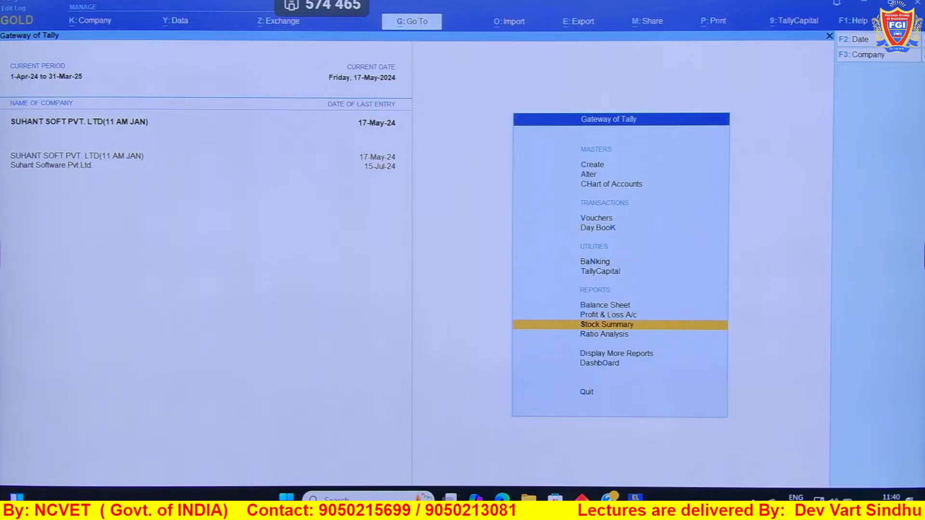
key("Return")
key("alt+F5")
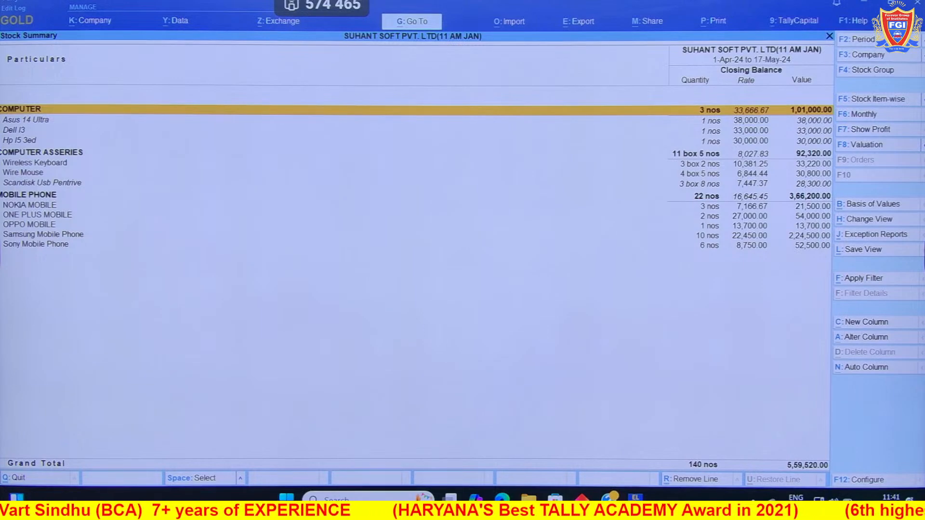
Open the Wireless Keyboard group summary and expand Logitech K230 Keyboard to its godown-wise stock
key("Down")
key("Down")
key("Down")
key("Down")
key("Down")
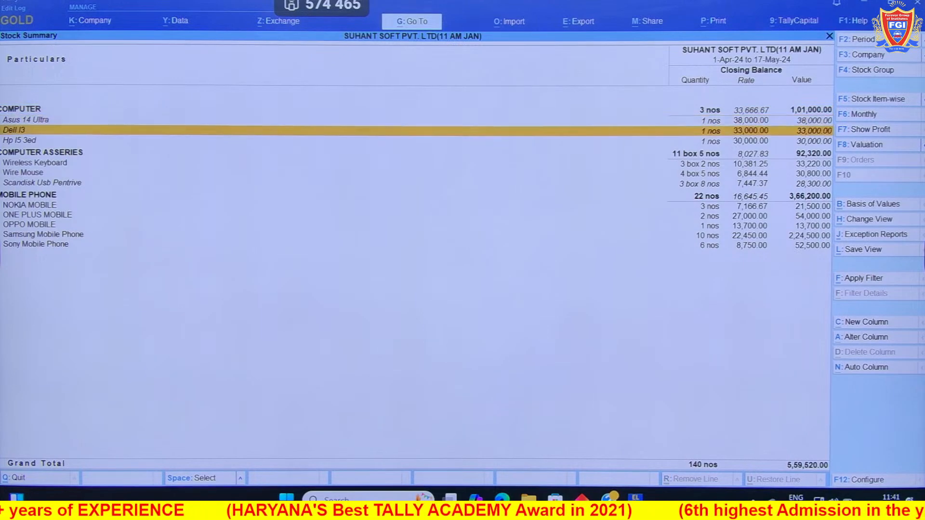
key("Return")
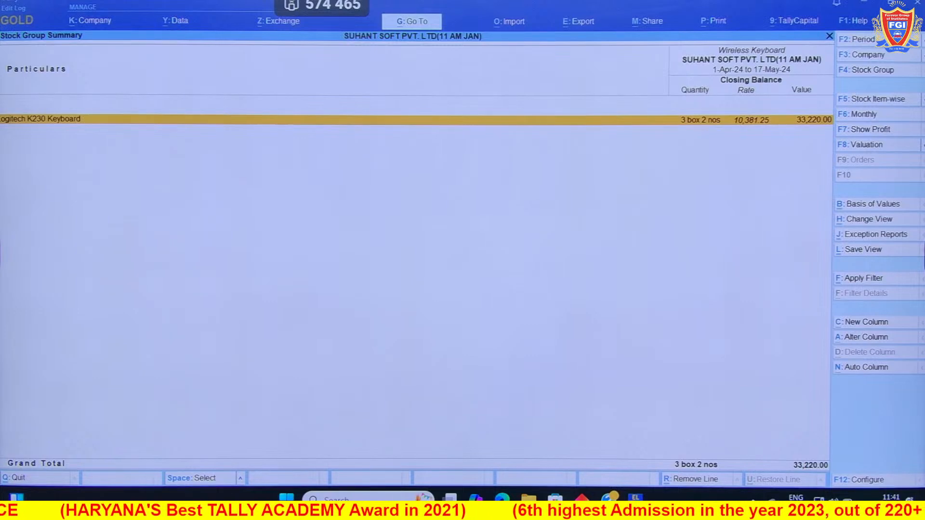
key("shift+Return")
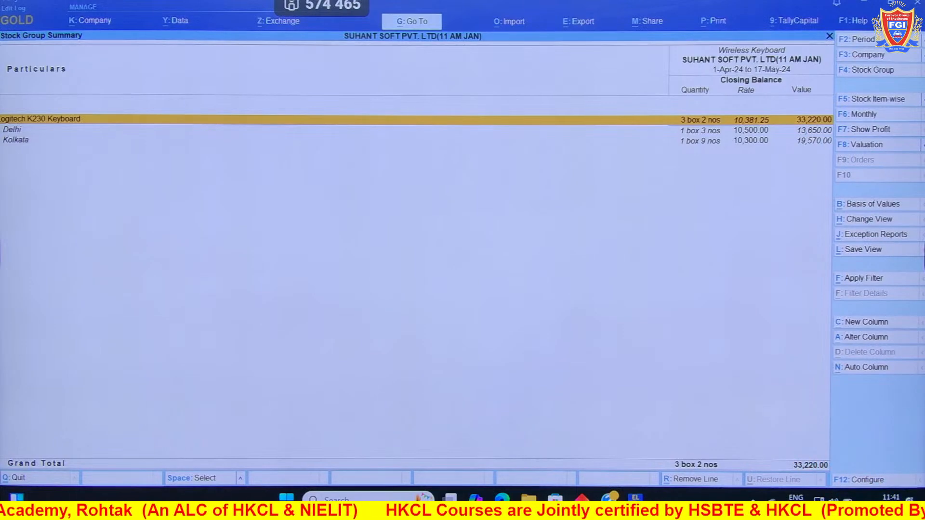
Configure the group summary to show opening balance, goods inwards and goods outwards, and examine the Logitech K230 Keyboard movements by godown
key("F12")
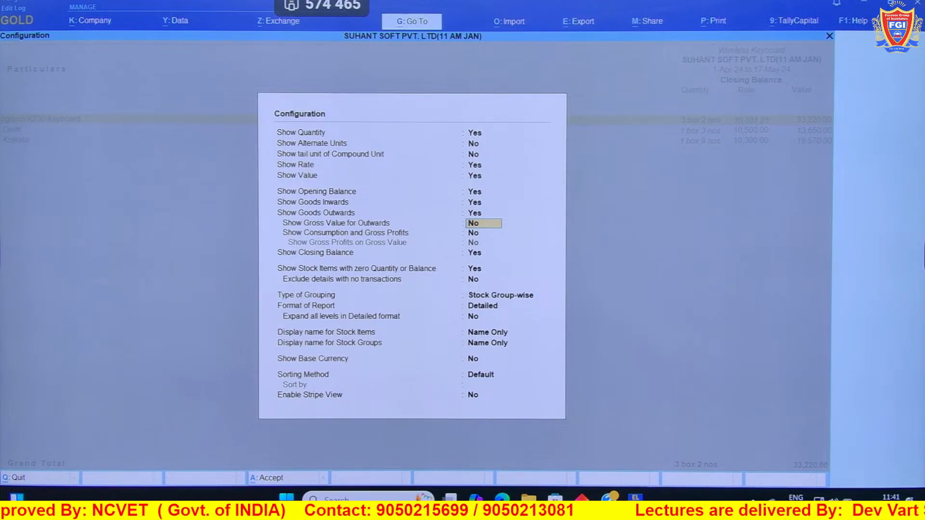
key("ctrl+a")
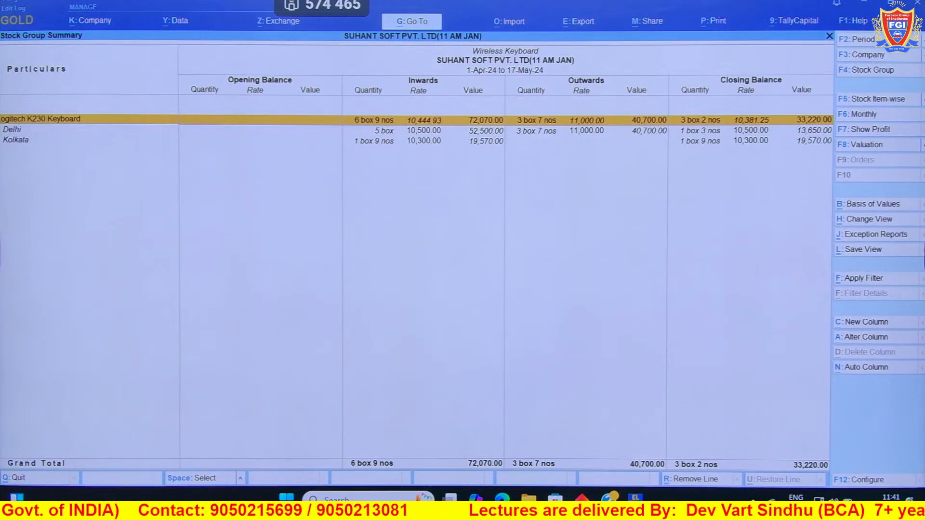
key("Down")
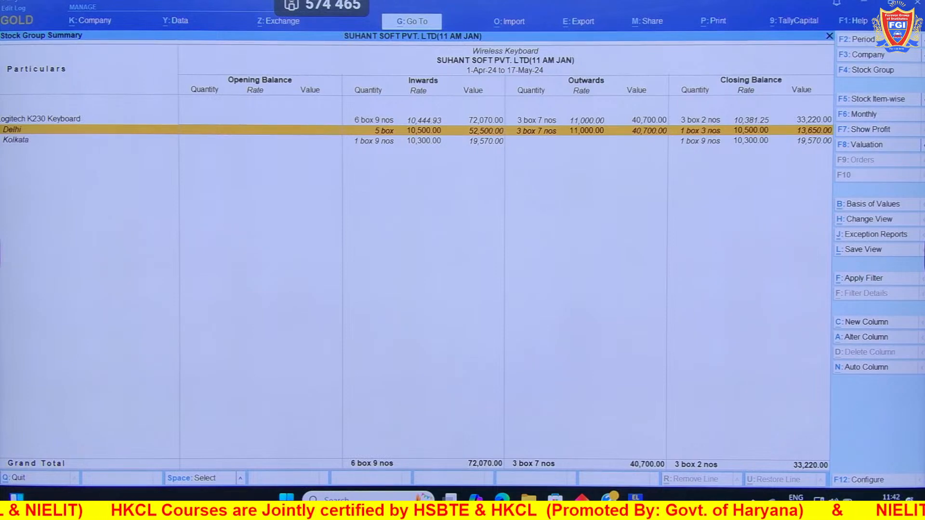
key("ctrl+h")
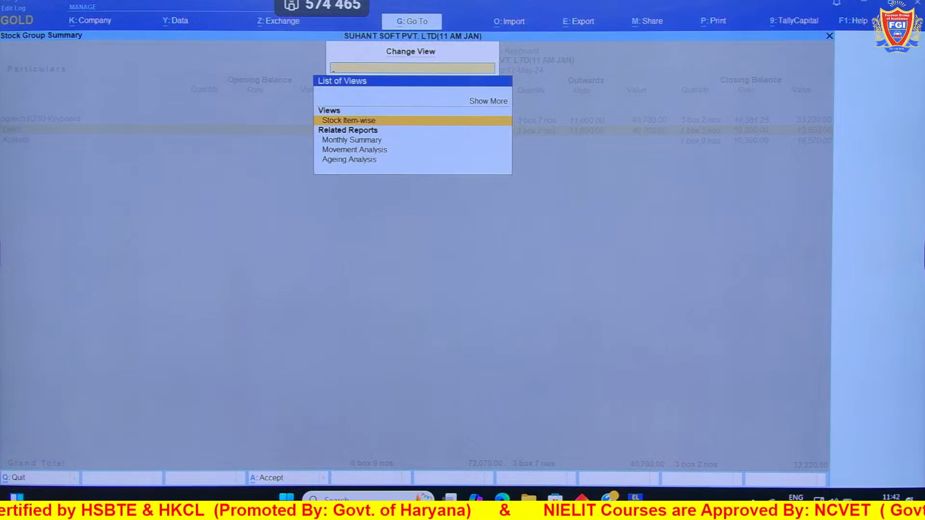
key("Escape")
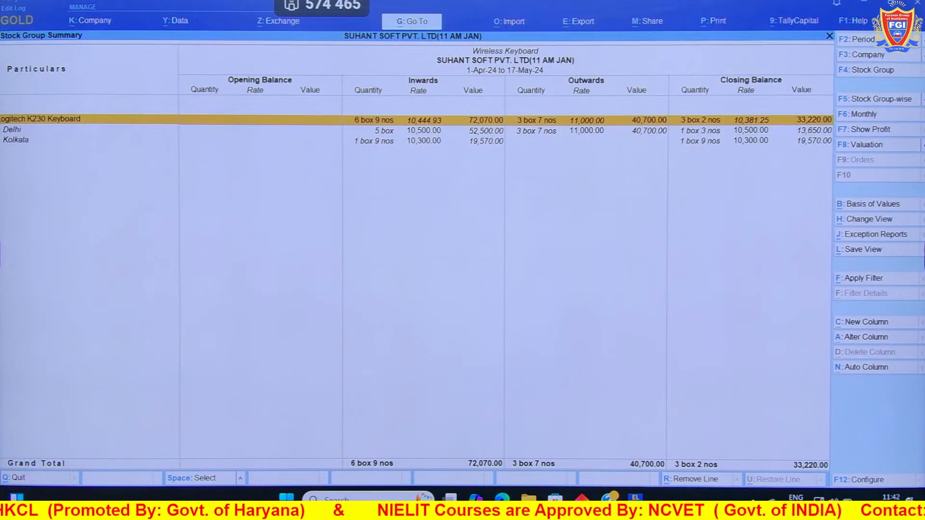
Open the May stock vouchers of Logitech K230 Keyboard in detailed format
key("Return")
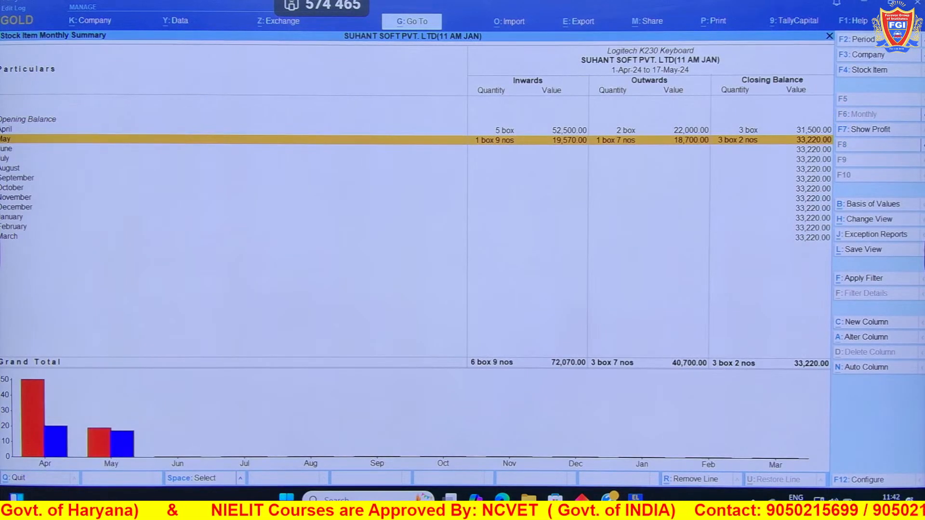
key("Return")
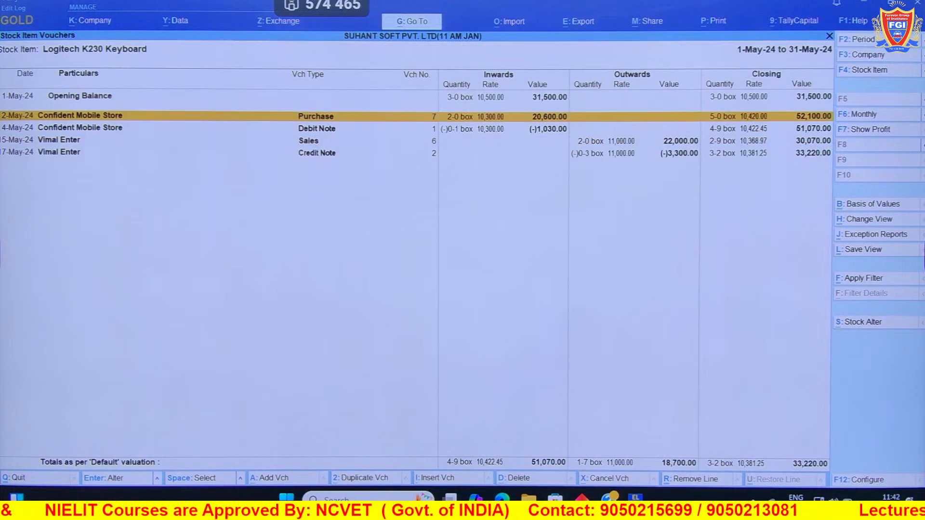
key("alt+F5")
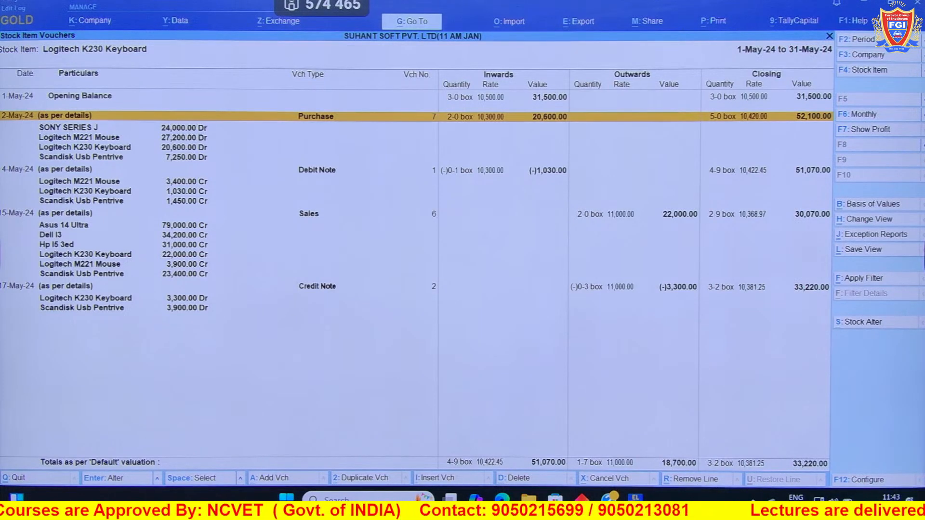
Set the stock voucher report to show the tail unit of compound units, and return to the Gateway of Tally
key("F12")
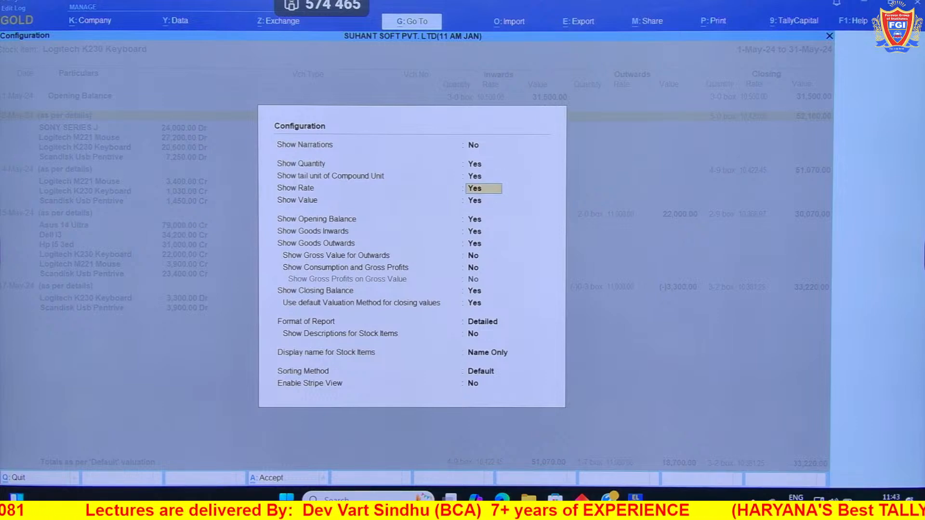
key("ctrl+a")
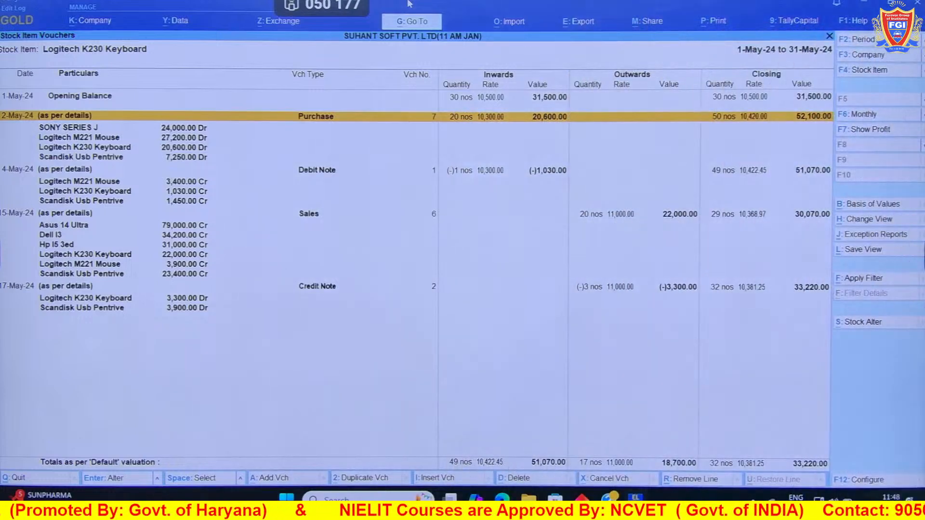
key("Escape")
key("Escape")
key("Escape")
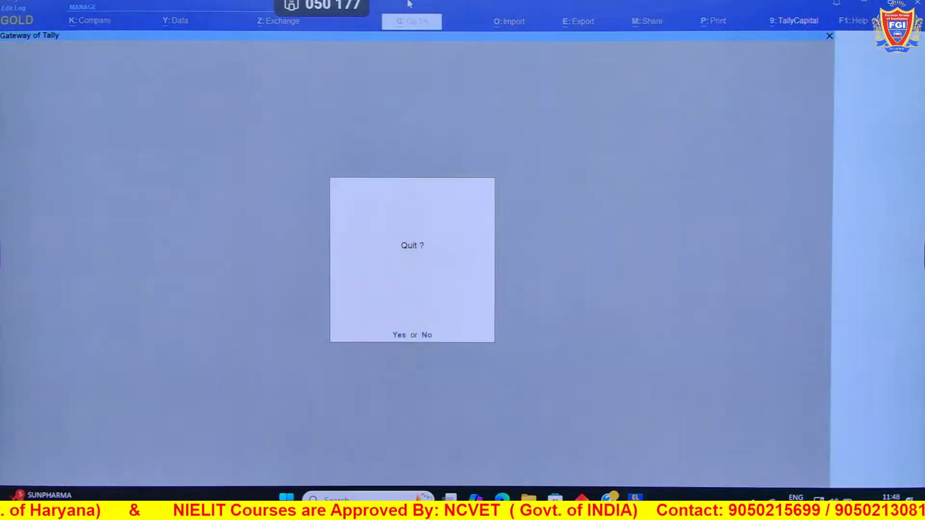
key("n")
Start a journal voucher and choose Machiney as the ledger to debit
key("Down")
key("Down")
key("Down")
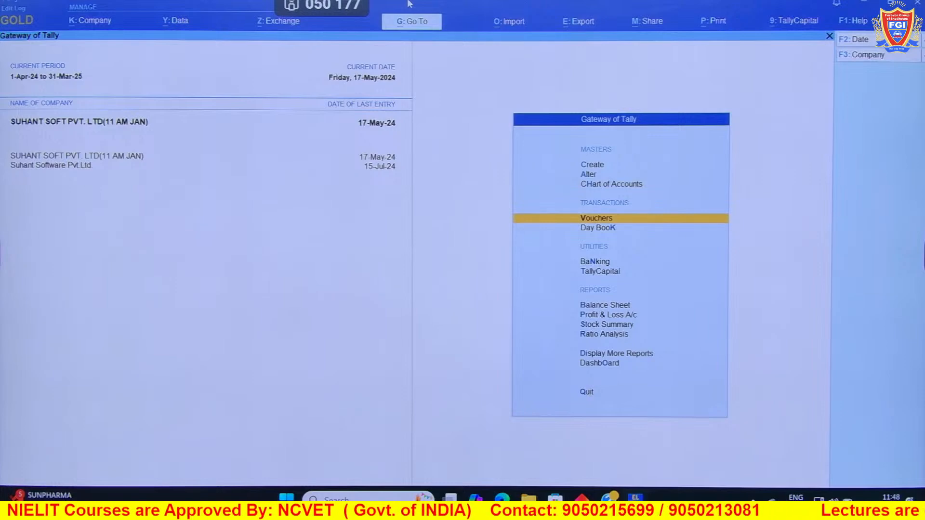
key("Return")
key("F7")
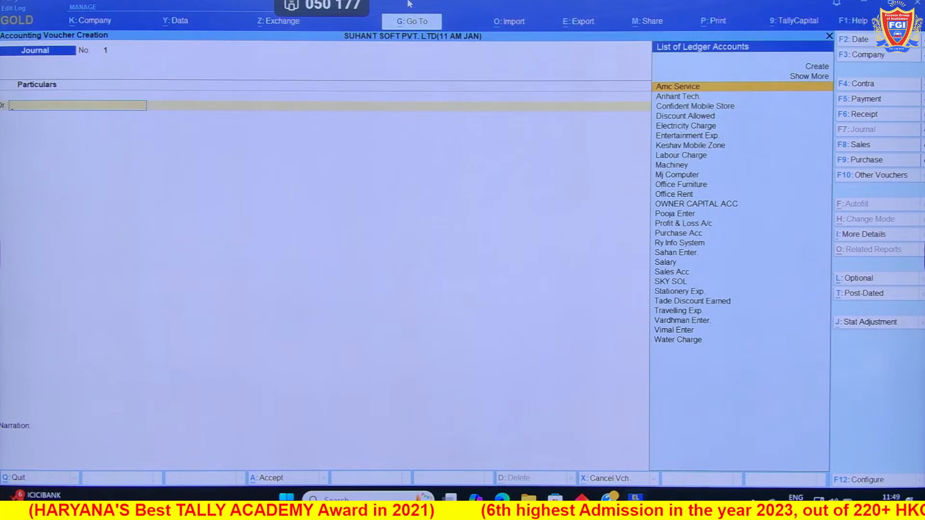
type("M")
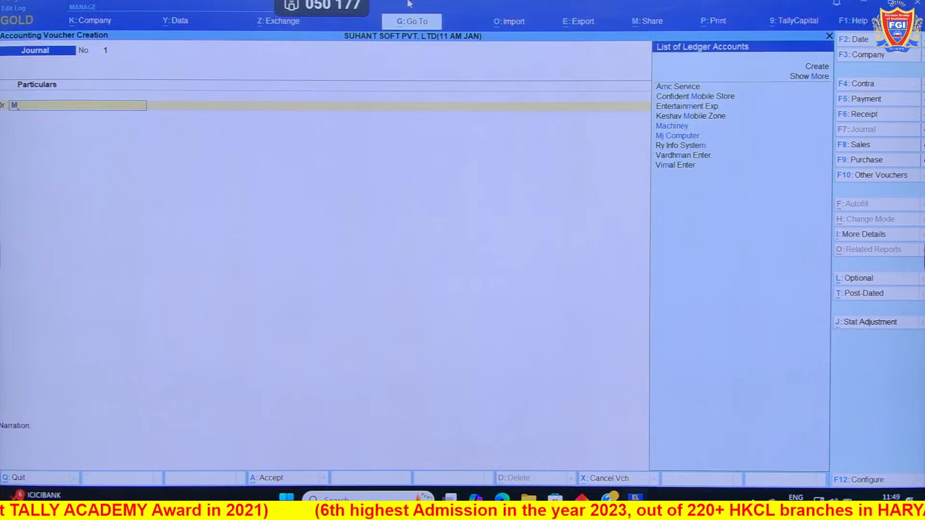
key("Down")
key("Return")
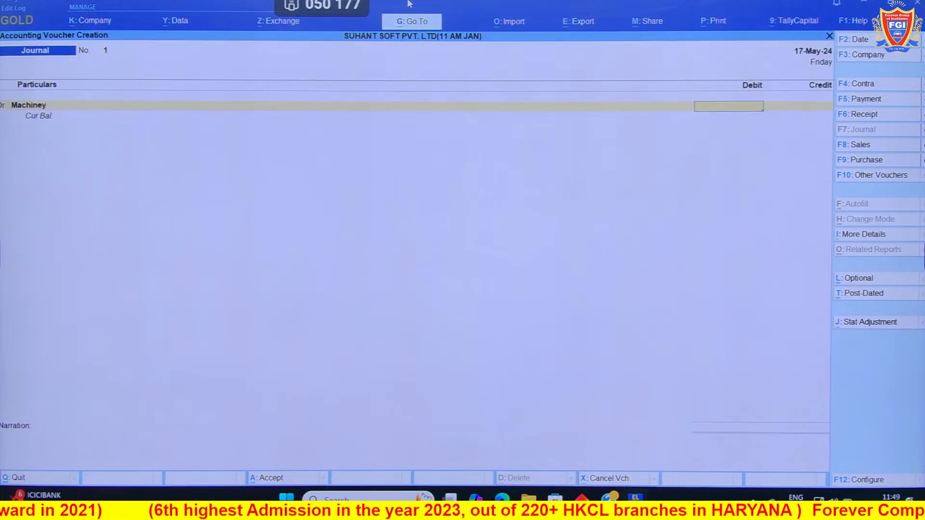
Open the Machiney ledger's master from the voucher to check its group and details, and quit without changes
key("ctrl")
key("BackSpace")
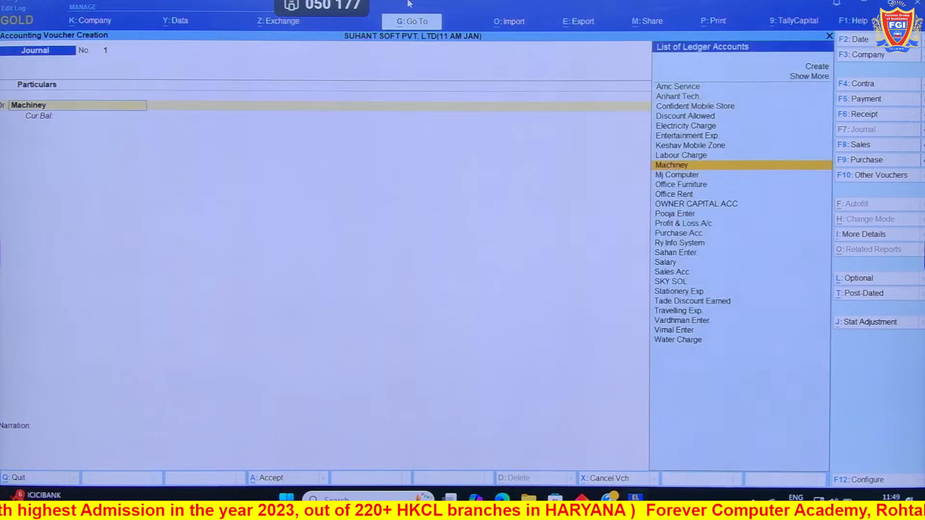
key("ctrl+Return")
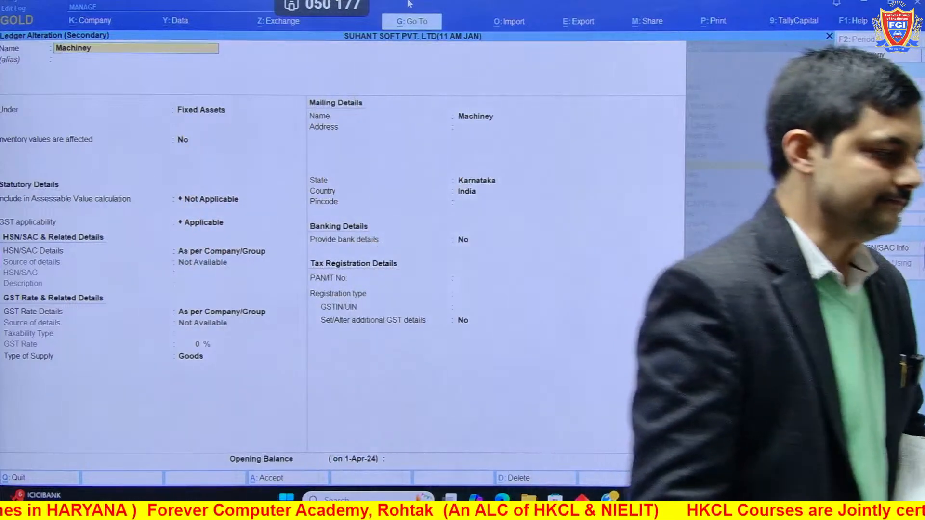
key("Escape")
key("Escape")
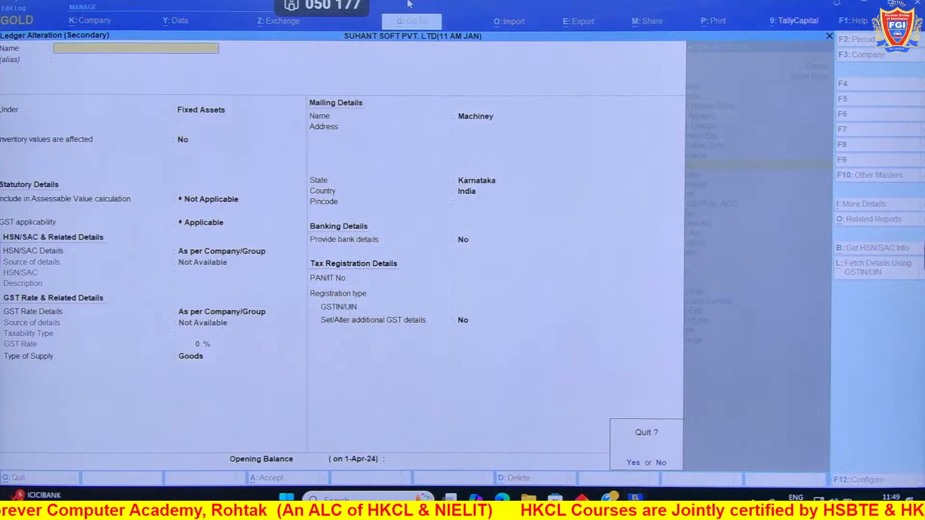
key("Return")
Close the Machiney ledger master and enter a debit of 2,50,000 against Machiney in the journal voucher
key("Return")
type("2,5")
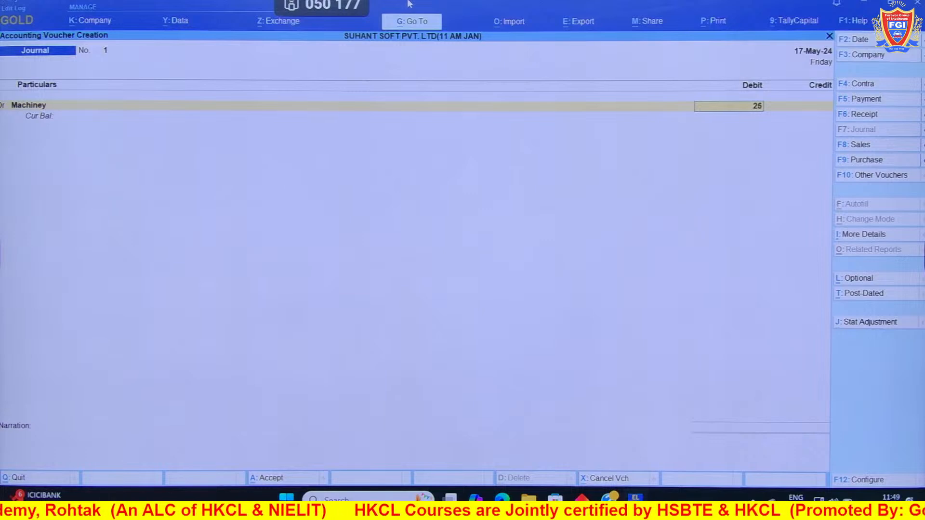
type("0,000")
key("Return")
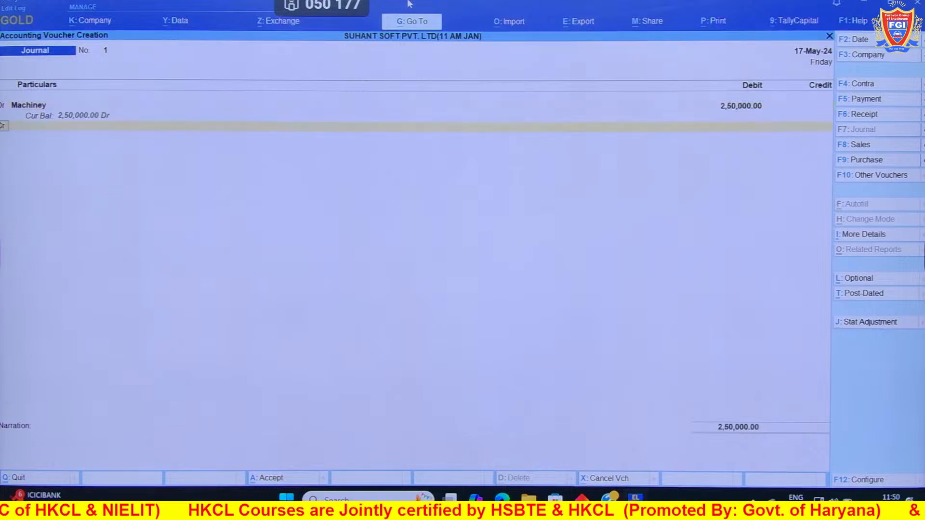
Create a ledger named Spk Ind under Sundry Creditors from the voucher and use it as the account to credit
key("Return")
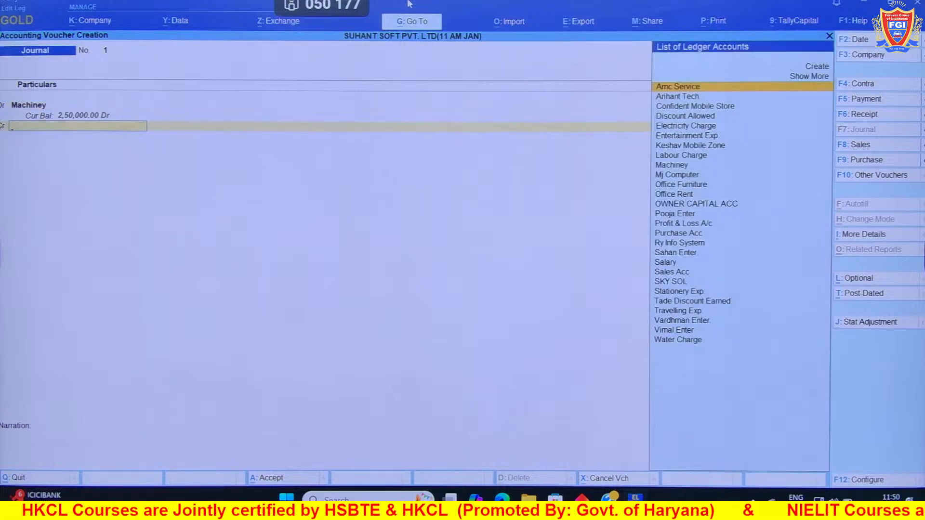
type("Sk")
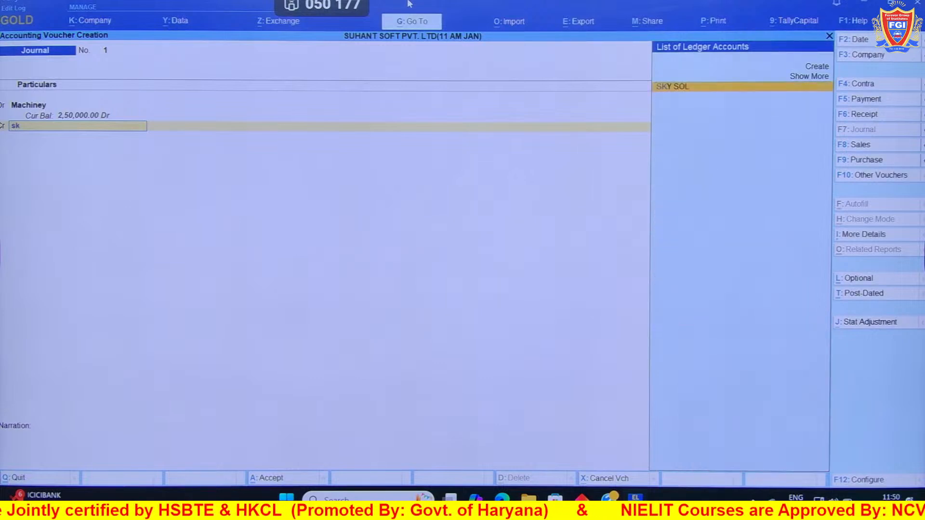
key("BackSpace")
key("BackSpace")
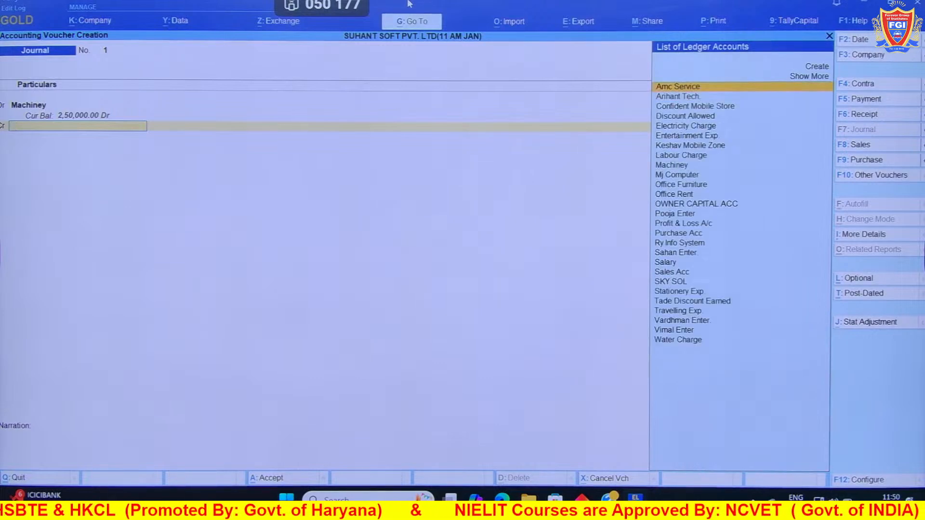
key("alt+c")
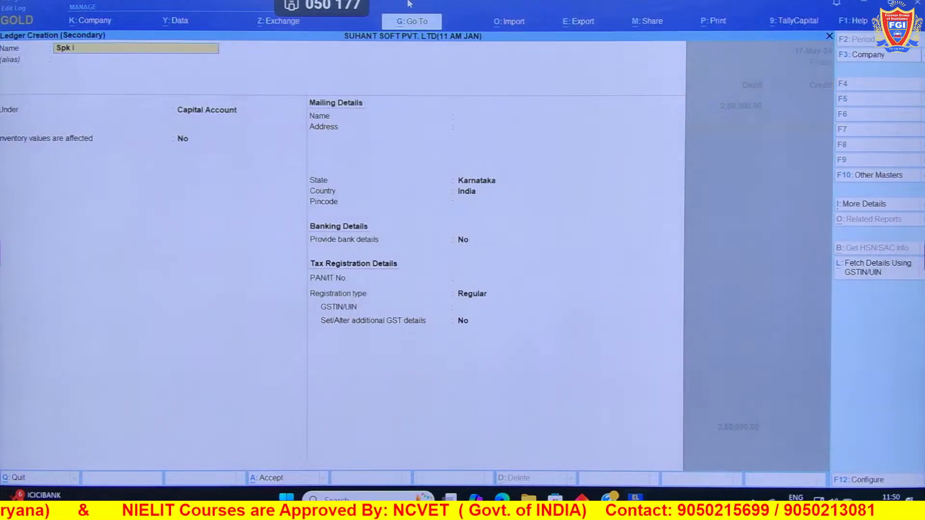
key("Return")
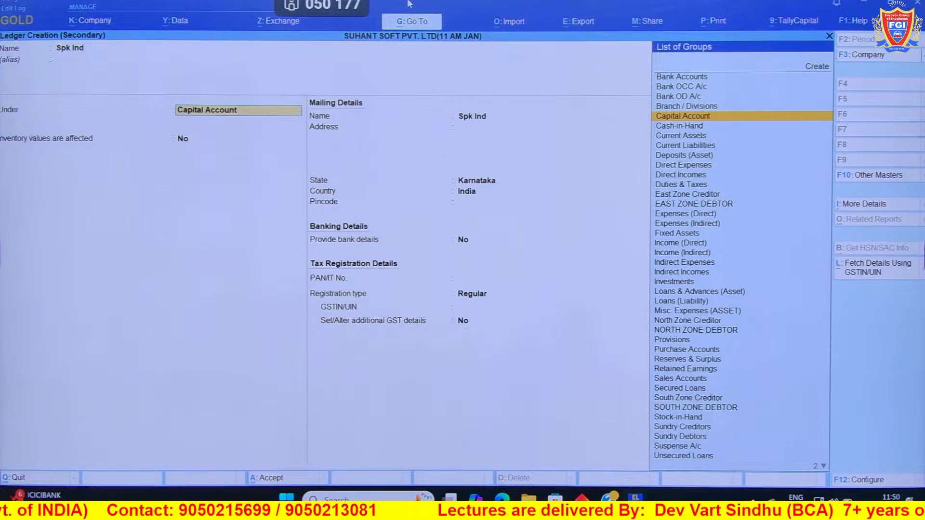
type("s")
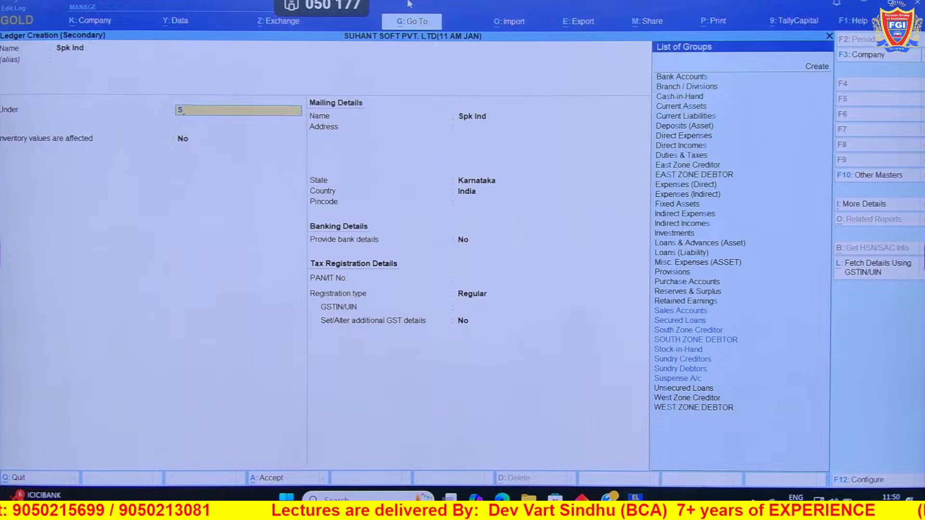
type("und")
key("Return")
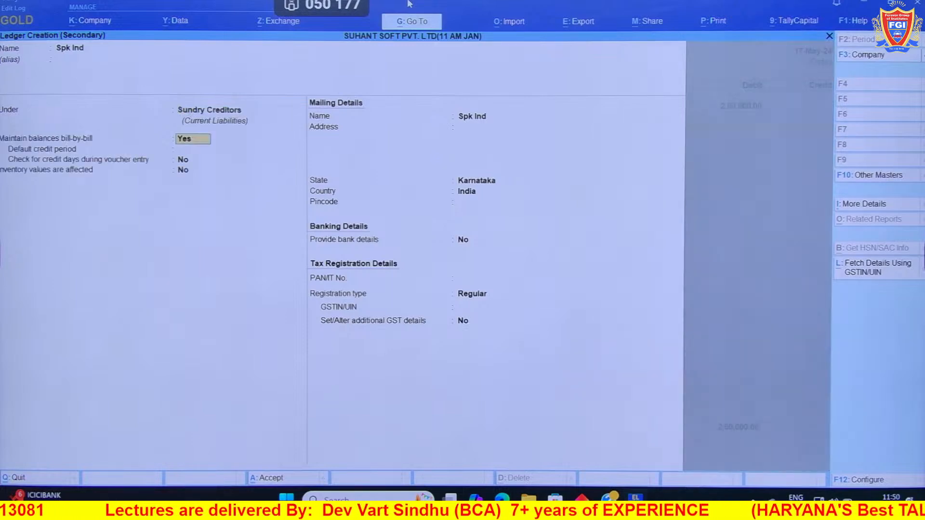
key("ctrl+a")
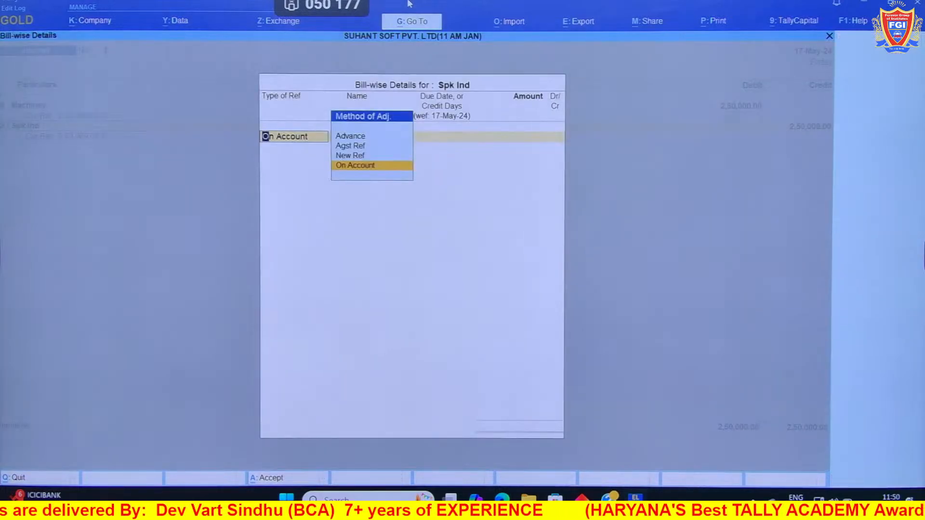
Allocate Spk Ind's 2,50,000 credit to new bill reference 1 and save the journal voucher without a narration
key("Up")
key("Return")
type("1")
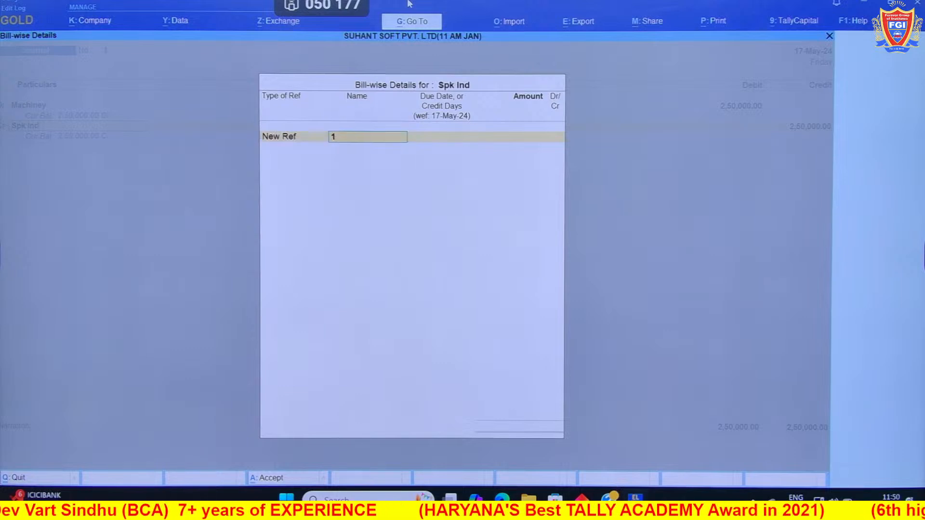
key("Return")
key("Return")
type("250000")
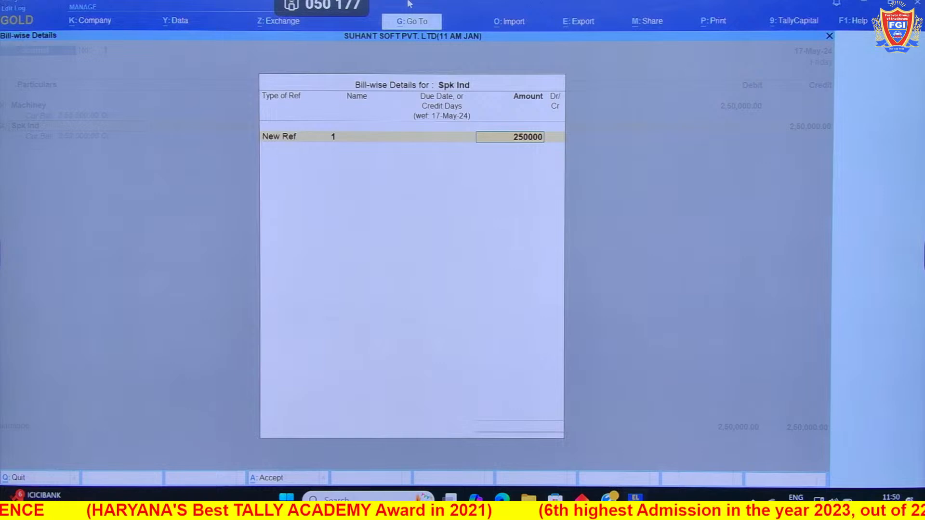
key("Return")
key("Return")
key("Return")
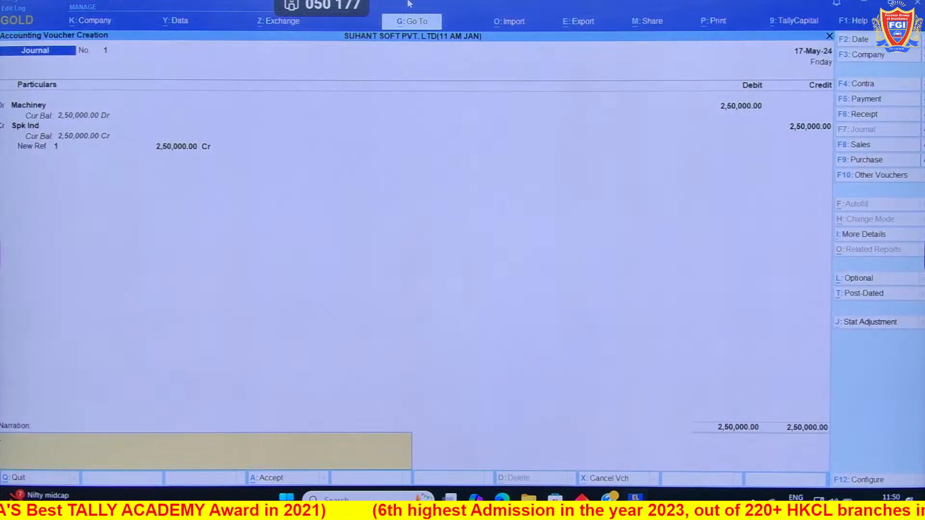
key("Return")
key("Return")
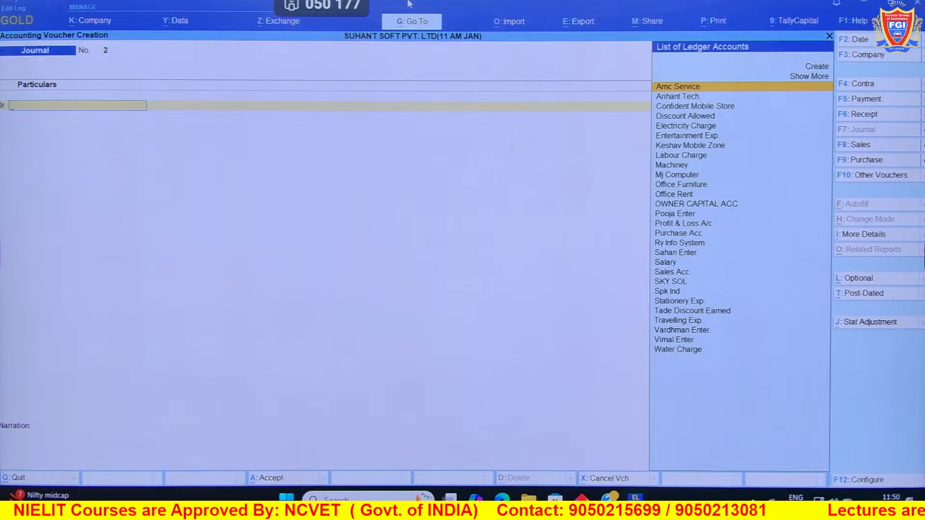
Leave voucher entry and open the Spk Ind ledger for alteration
key("Escape")
key("Down")
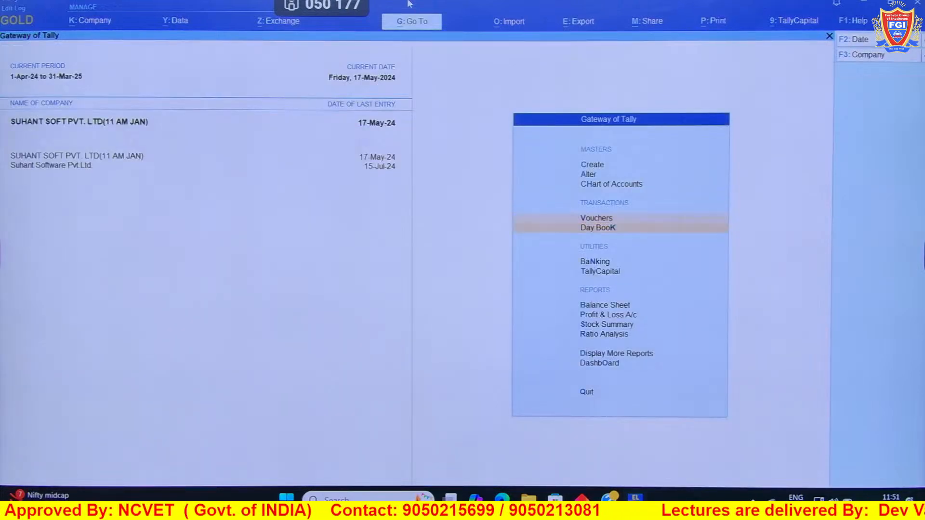
key("Up")
key("Up")
key("Up")
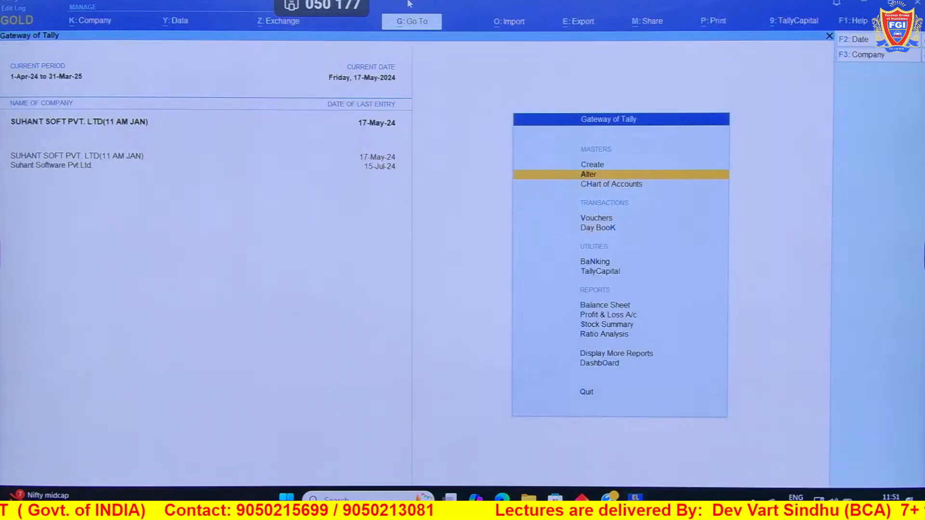
key("Return")
key("Down")
key("Return")
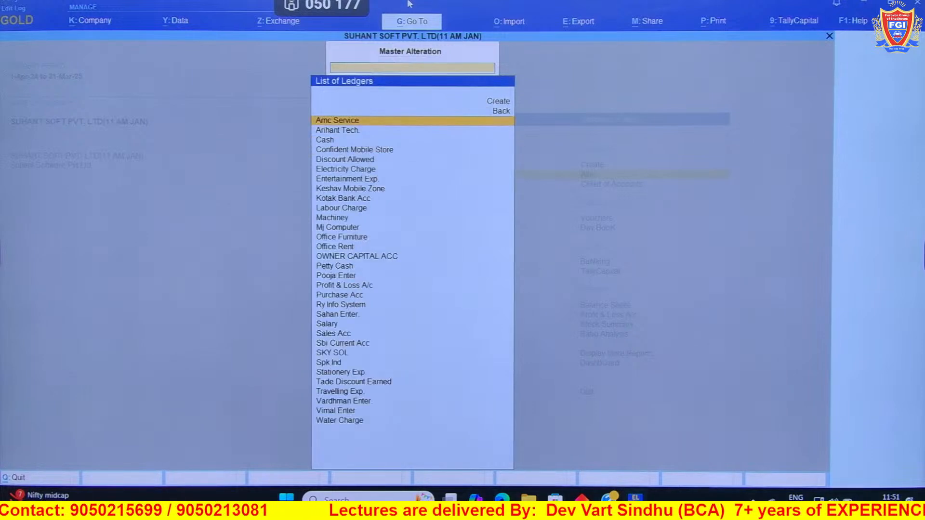
type("spk")
key("Return")
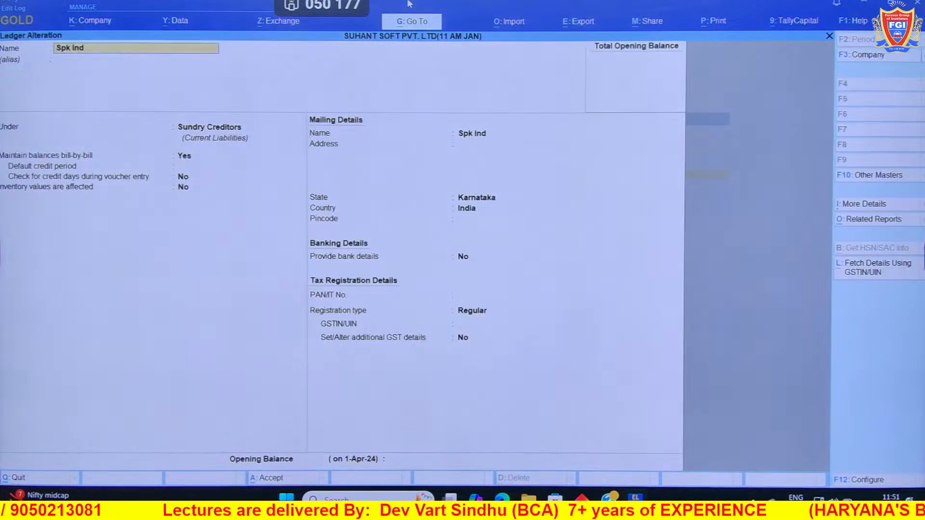
Change the Spk Ind ledger's group to South Zone Creditor and return to the Gateway of Tally
key("Return")
type("Sou")
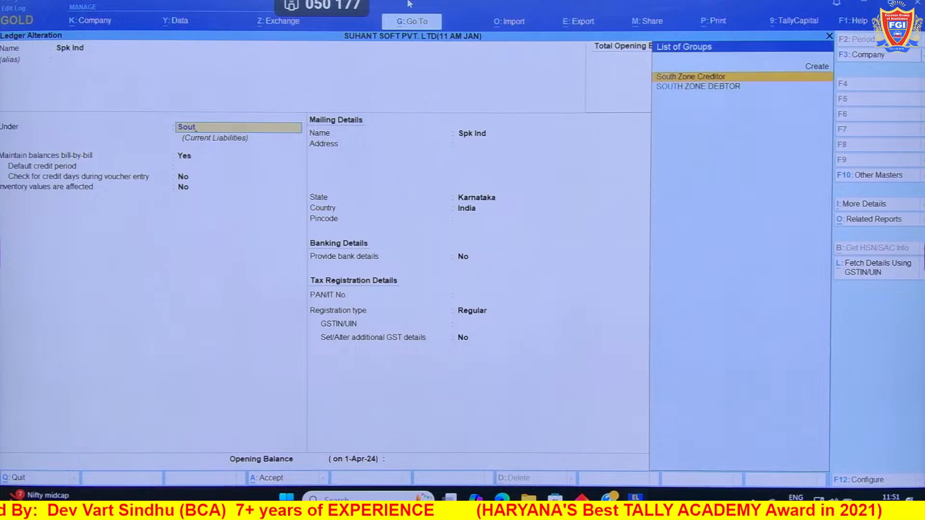
type("t")
key("Return")
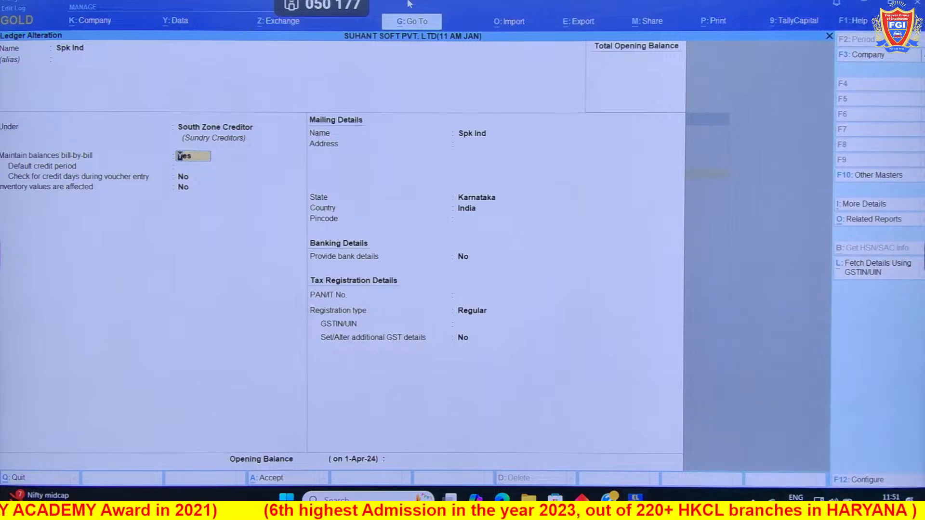
key("Escape")
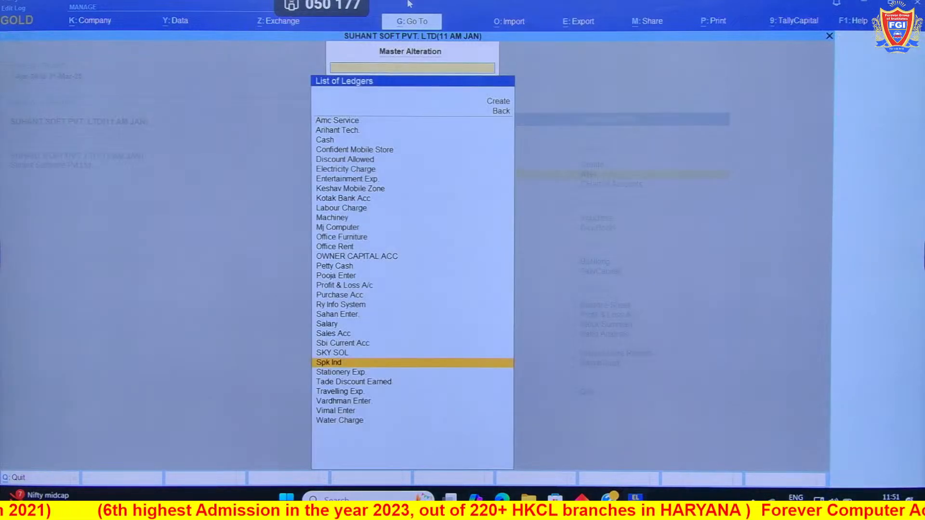
key("Escape")
key("Escape")
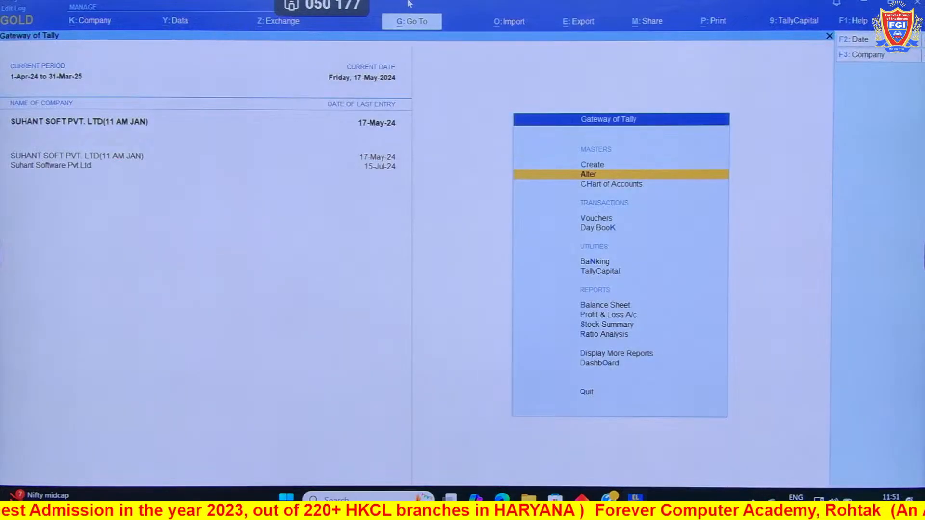
Start a journal voucher dated 19-May-24 and debit Office Furniture with 50,000
key("Return")
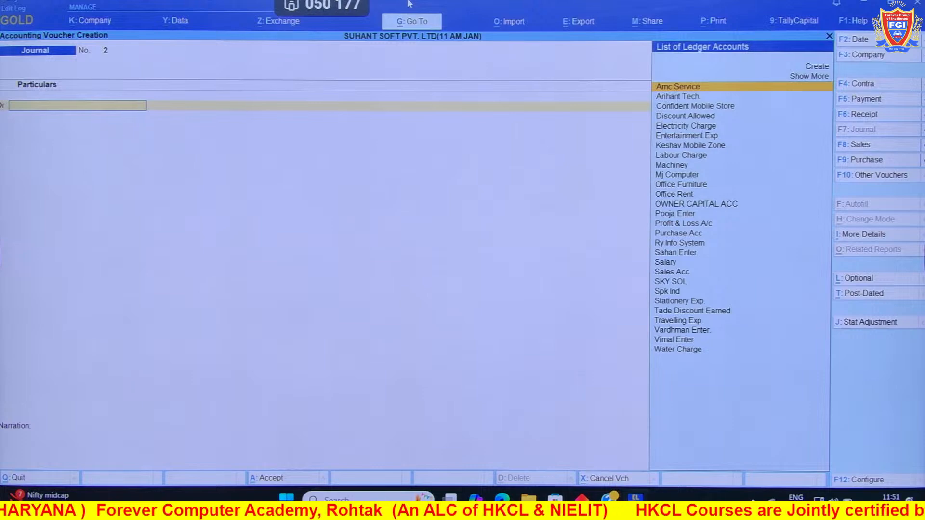
key("F2")
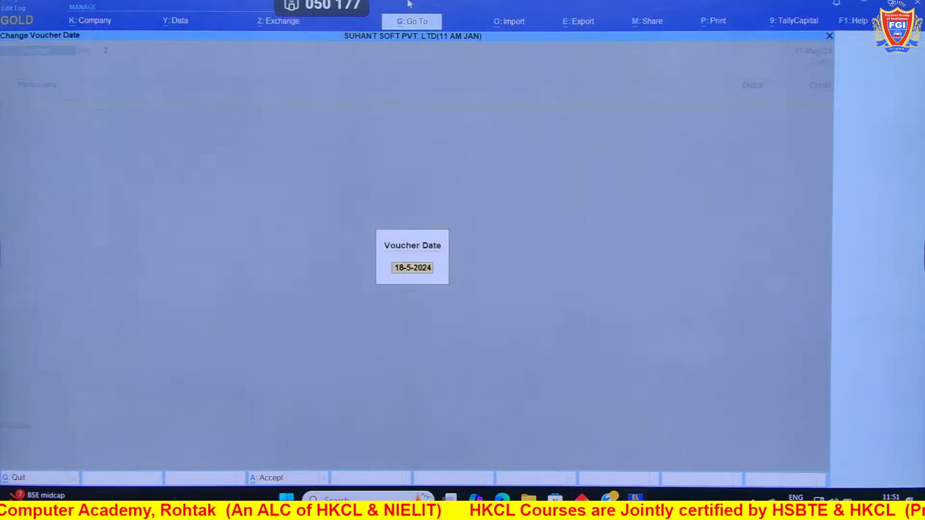
type("19/5")
key("Return")
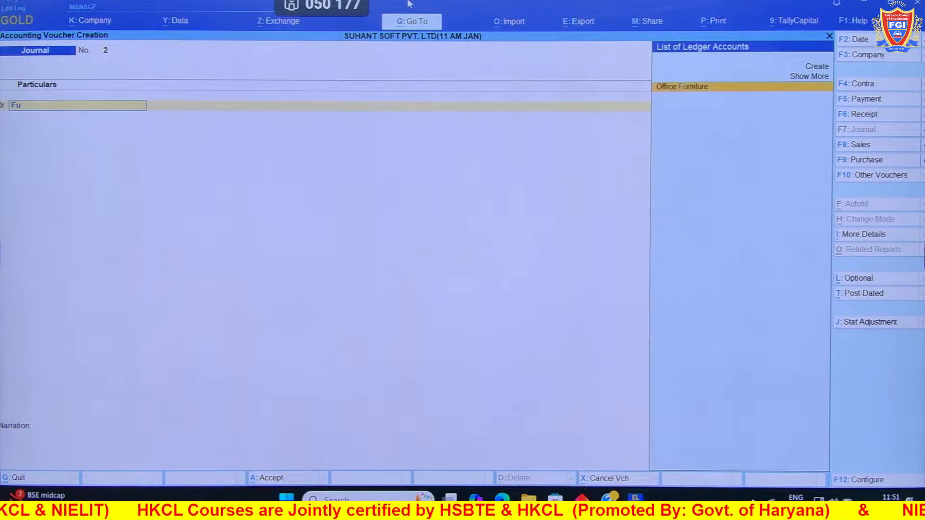
type("Fu")
key("Return")
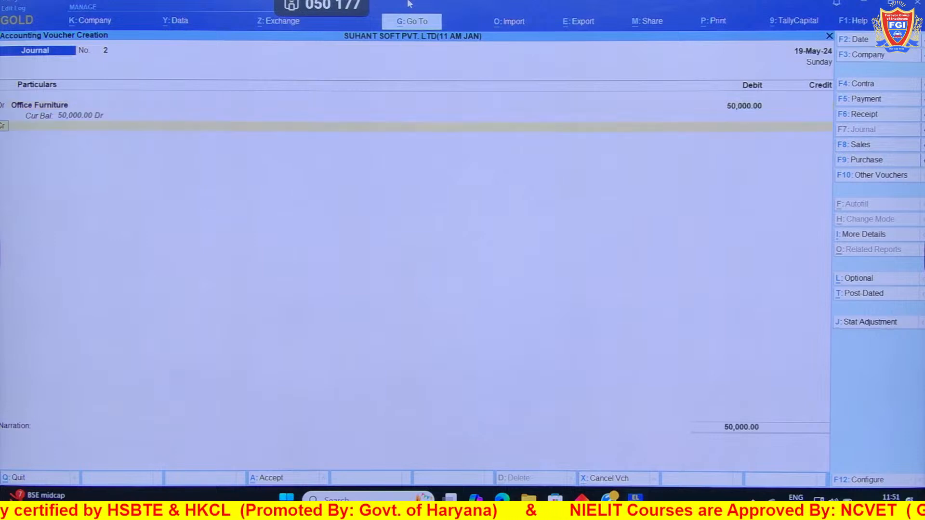
Credit 50,000 to a newly created PK Furniture ledger under South Zone Creditor, using new bill reference 2, and save the voucher
key("Return")
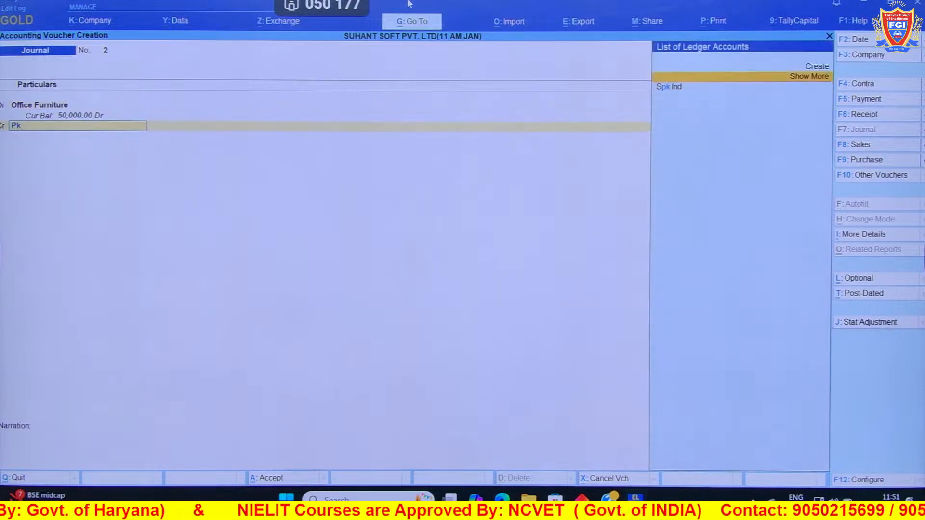
key("alt+c")
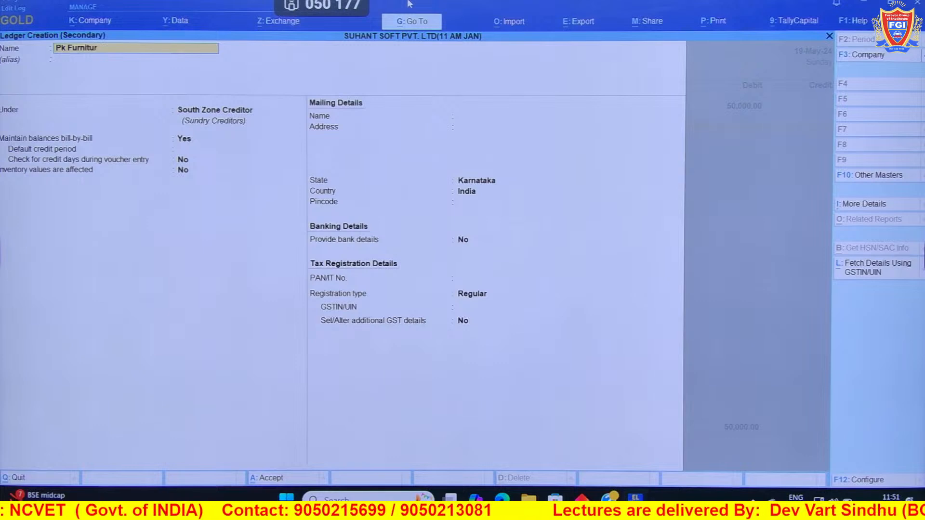
key("Return")
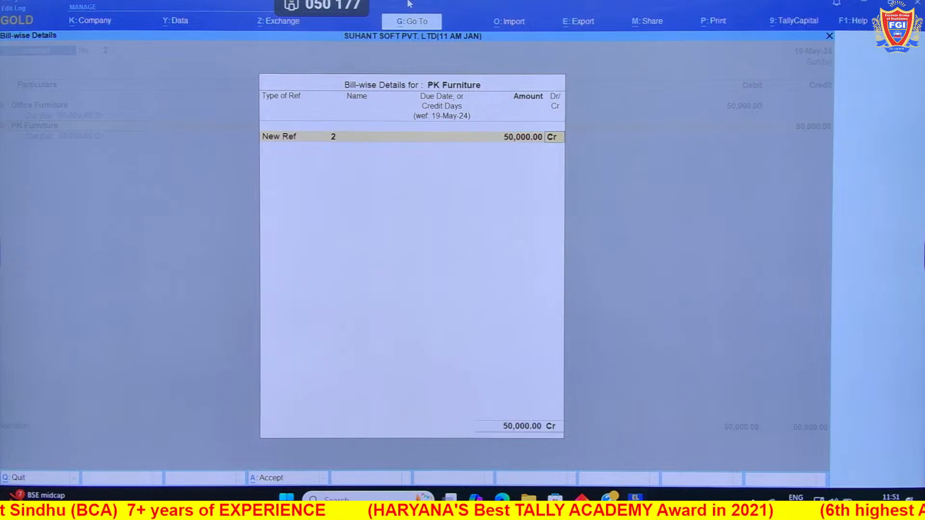
key("Return")
key("Return")
key("Return")
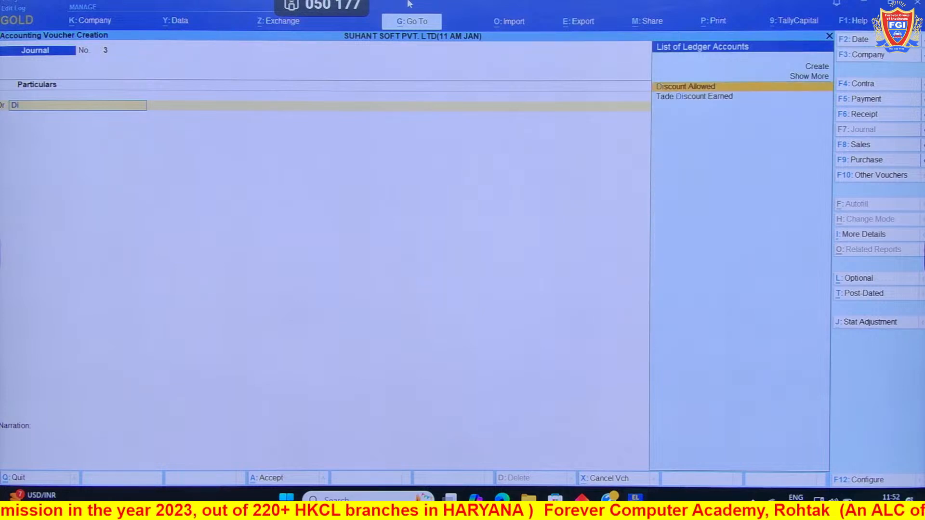
Choose Discount Allowed as the ledger to debit in the new journal voucher and check its master without changes
key("Return")
key("BackSpace")
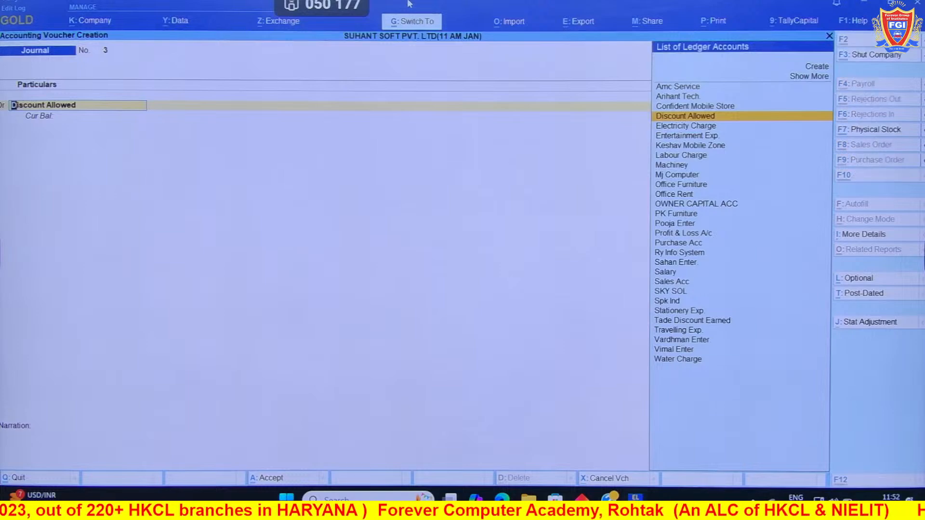
key("ctrl+Return")
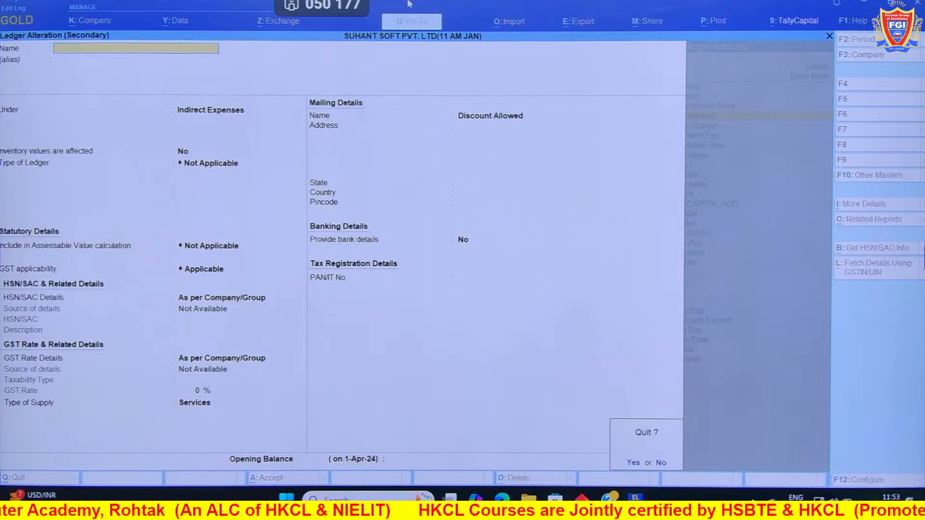
key("y")
Leave the Discount Allowed ledger master and debit that ledger with 3,870 in the journal voucher
key("Return")
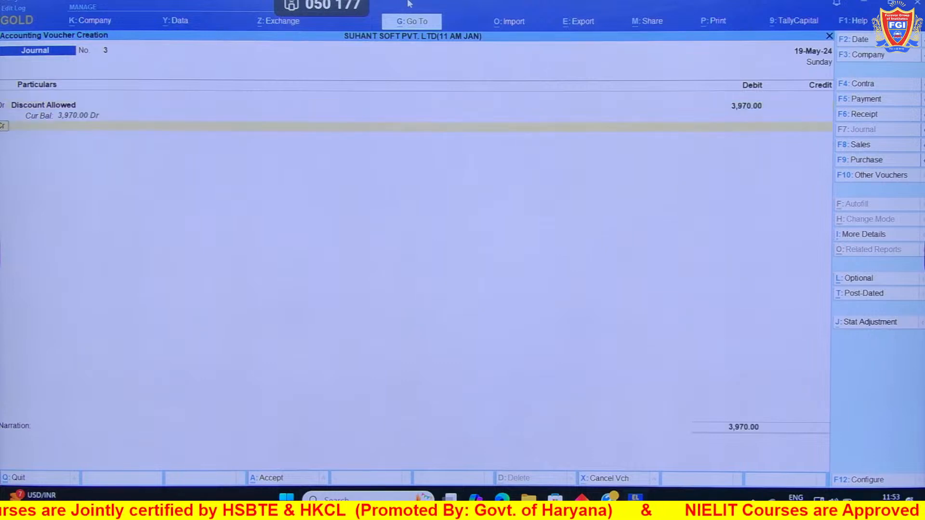
key("Return")
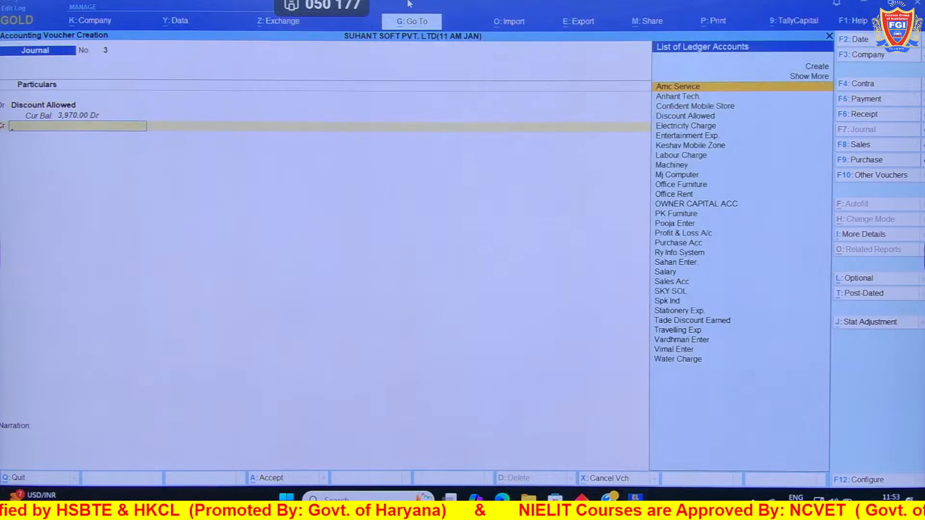
key("BackSpace")
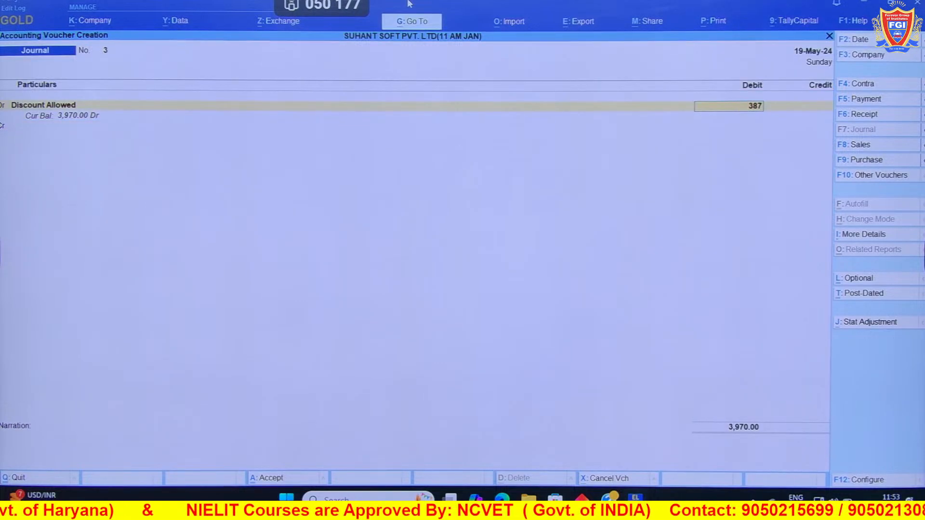
key("Return")
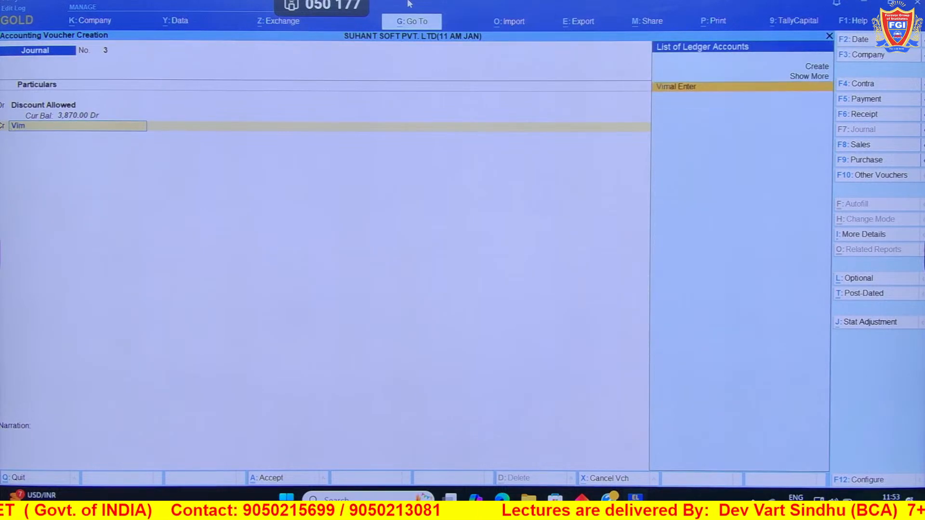
Credit Vimal Enter in the journal voucher with 1,86,300 against bill reference 6
key("Return")
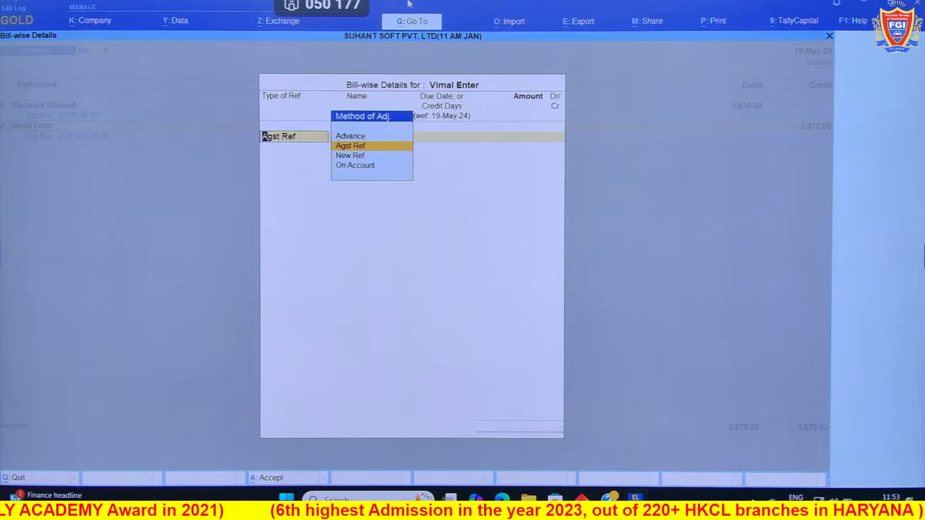
key("Return")
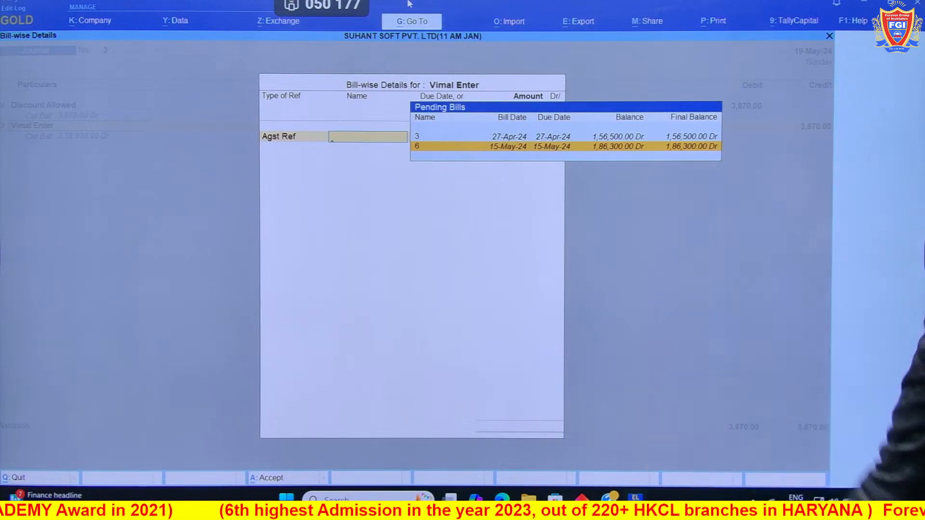
key("Return")
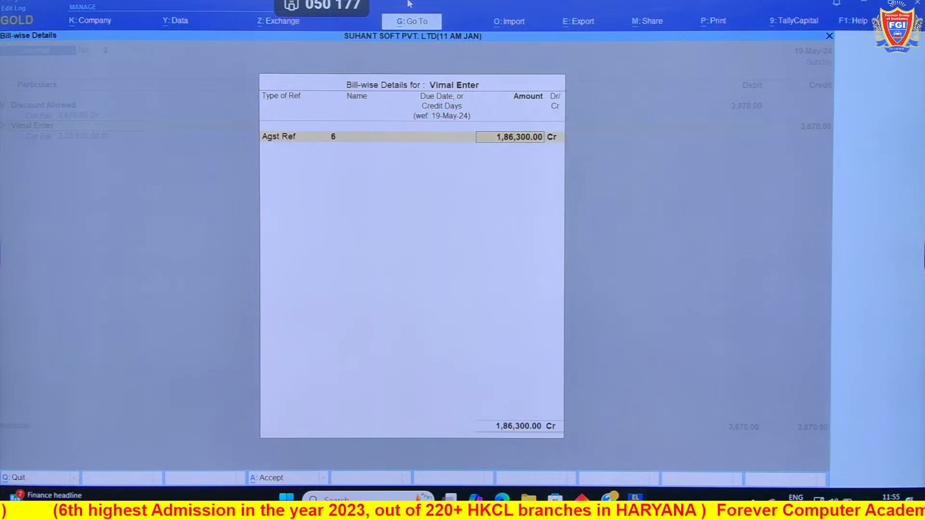
key("Return")
key("Return")
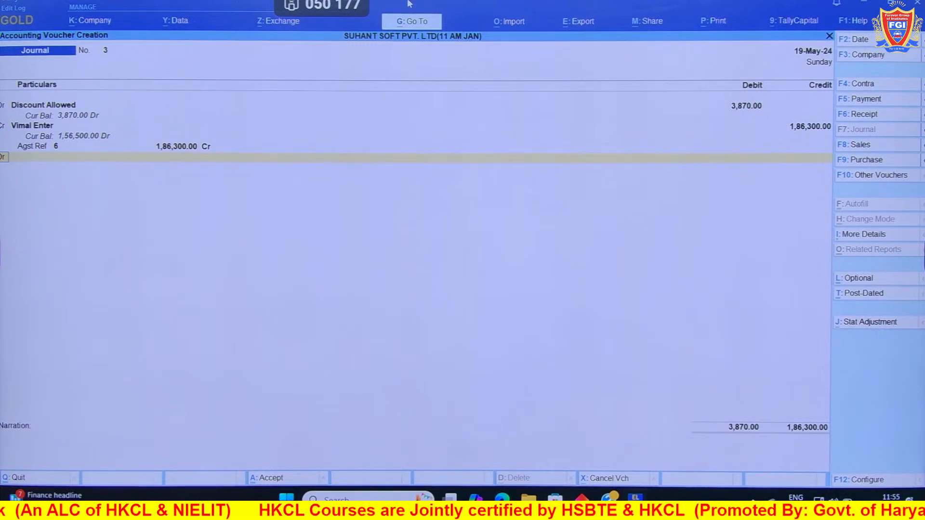
Go back through the Vimal Enter bill allocation and discard the unsaved journal voucher
key("BackSpace")
key("BackSpace")
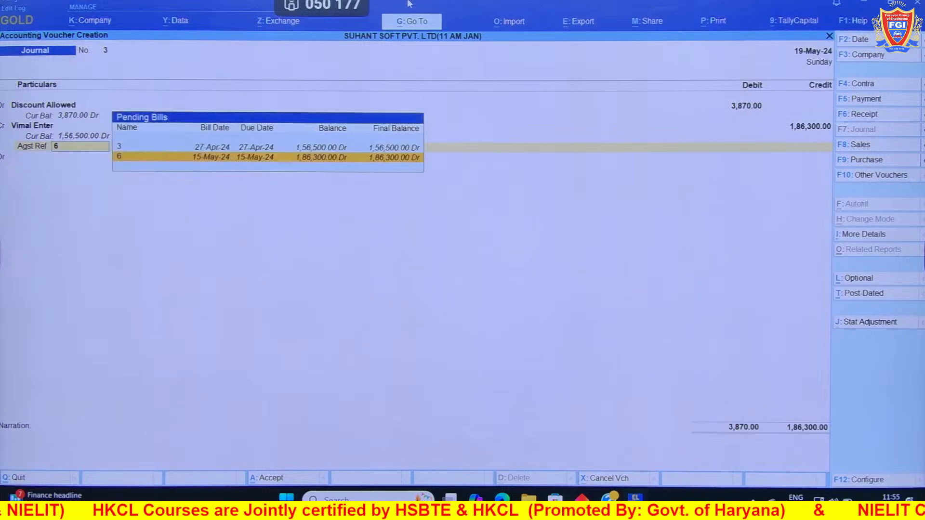
key("BackSpace")
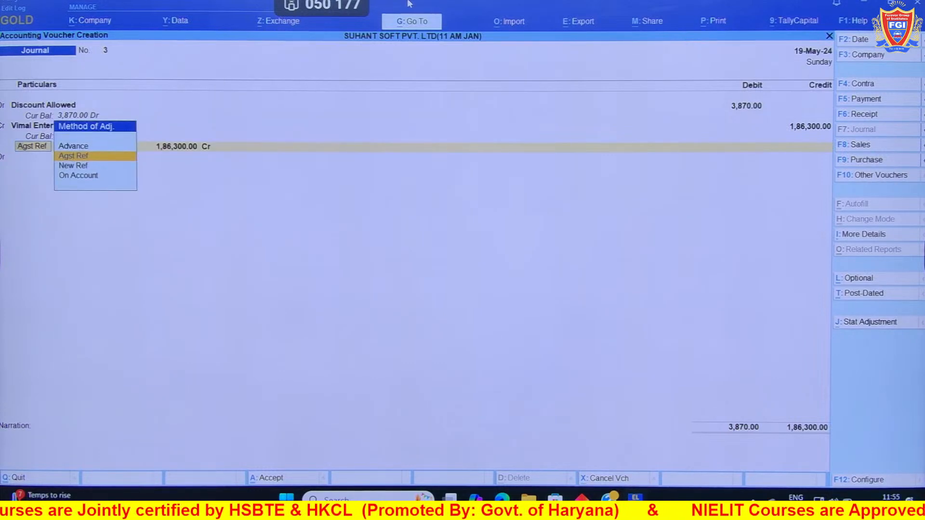
key("BackSpace")
key("Return")
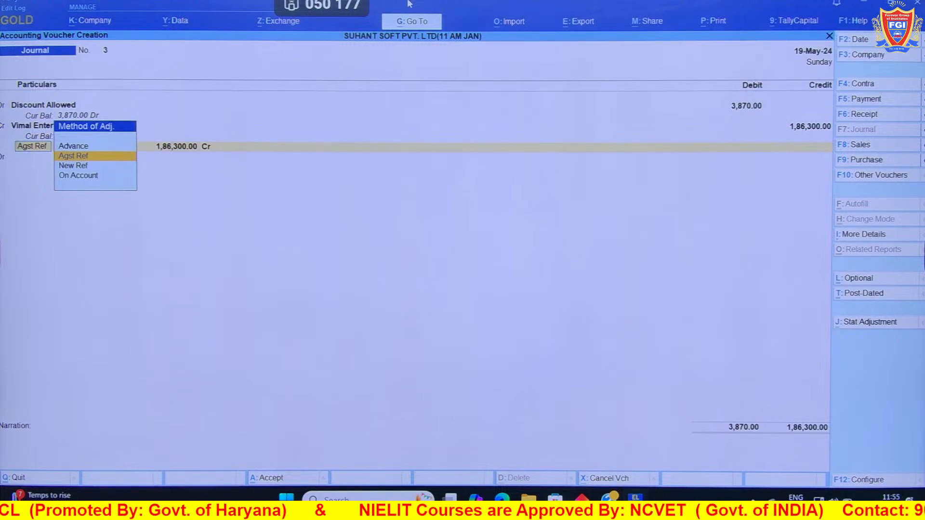
key("Return")
key("Return")
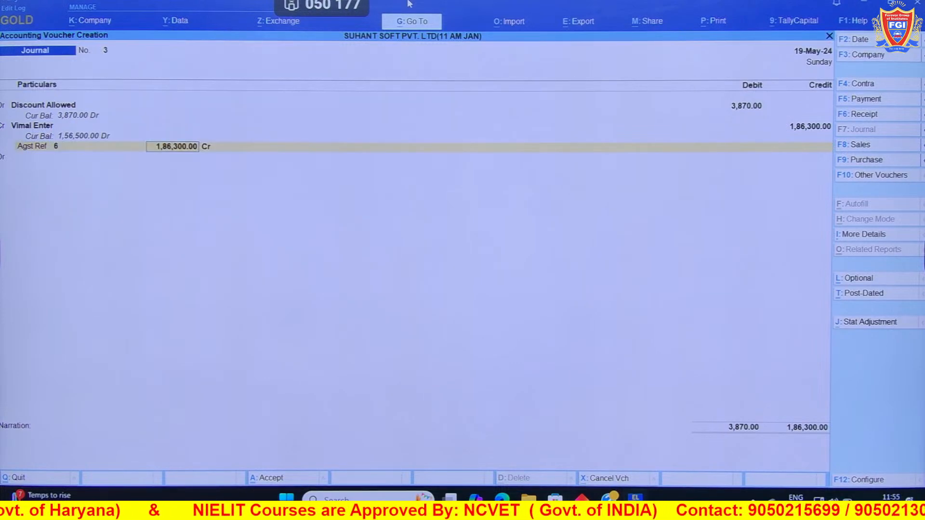
key("Escape")
key("y")
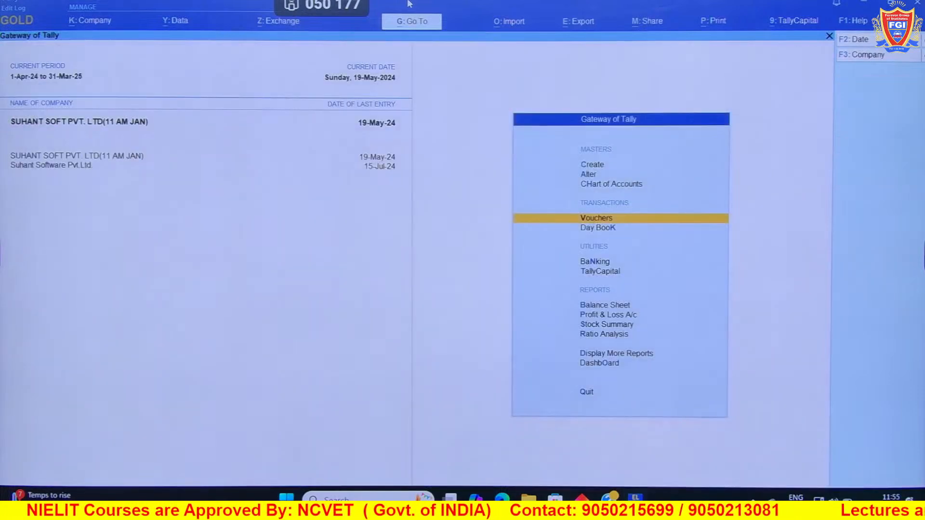
Start a fresh journal voucher and debit Discount Allowed with 3,870
key("Return")
type("D")
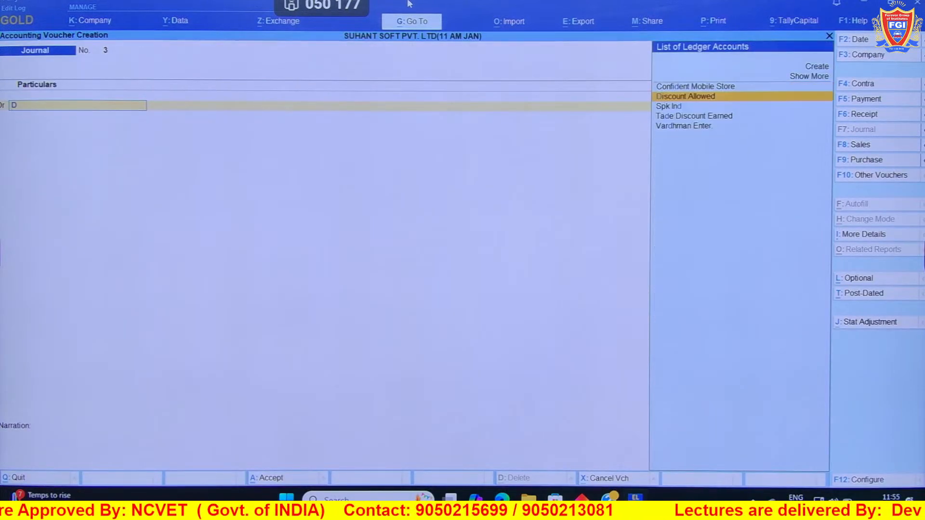
key("Return")
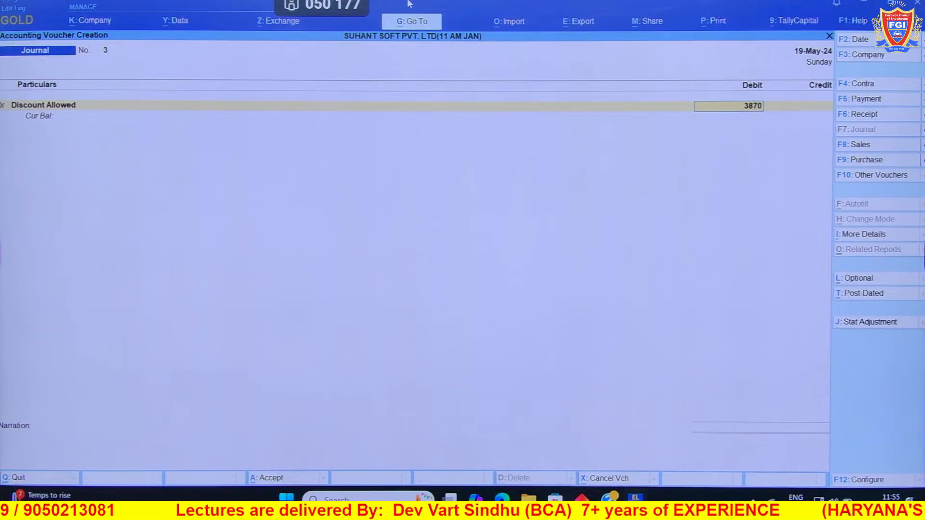
key("Return")
Credit Vimal Enter with 3,870 against bill reference 6, leave the narration empty and save the journal voucher
type("V")
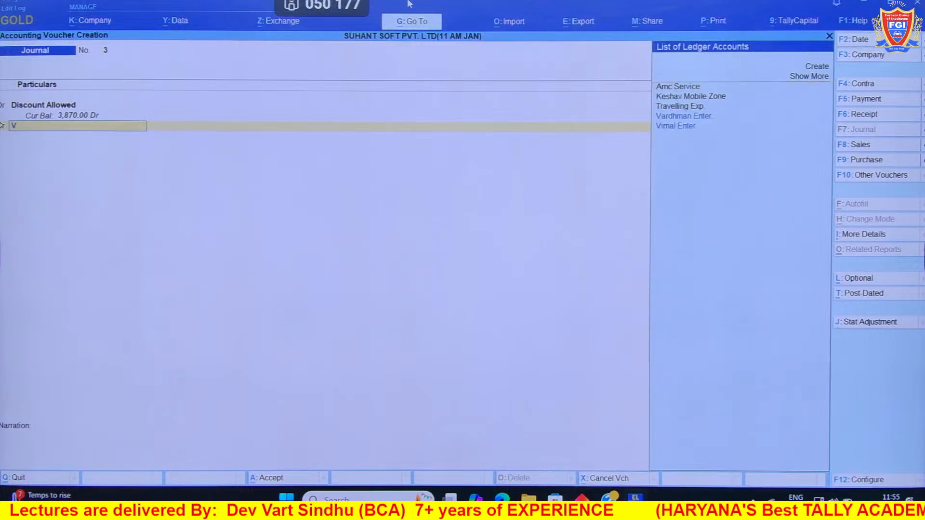
key("Down")
key("Return")
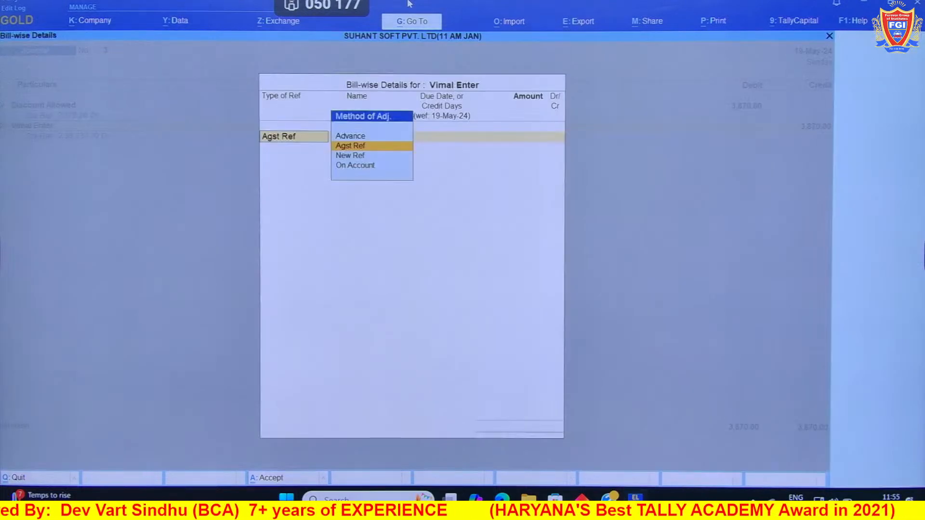
key("Return")
key("Down")
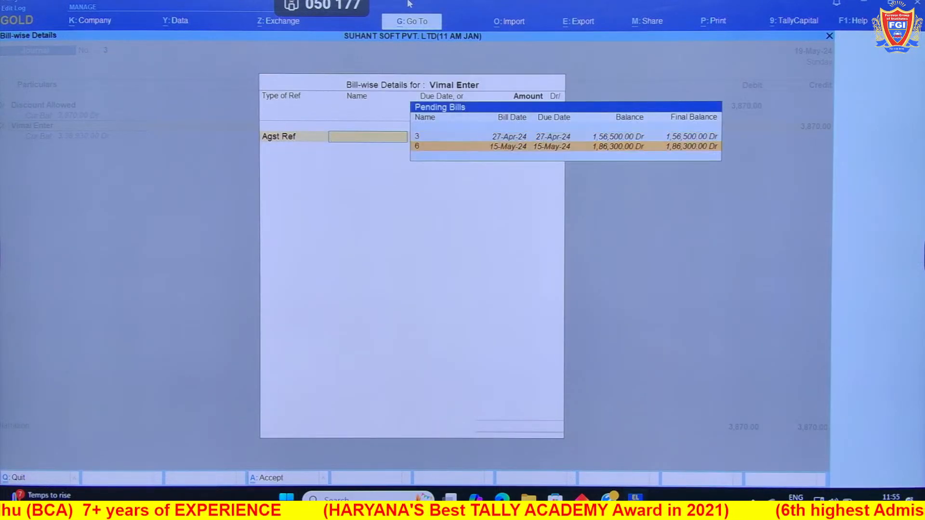
key("Return")
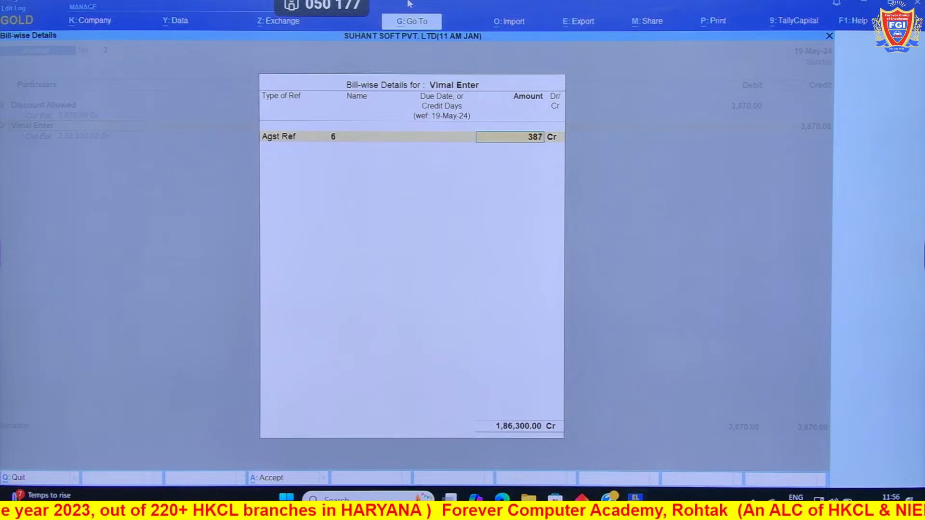
key("Return")
key("Return")
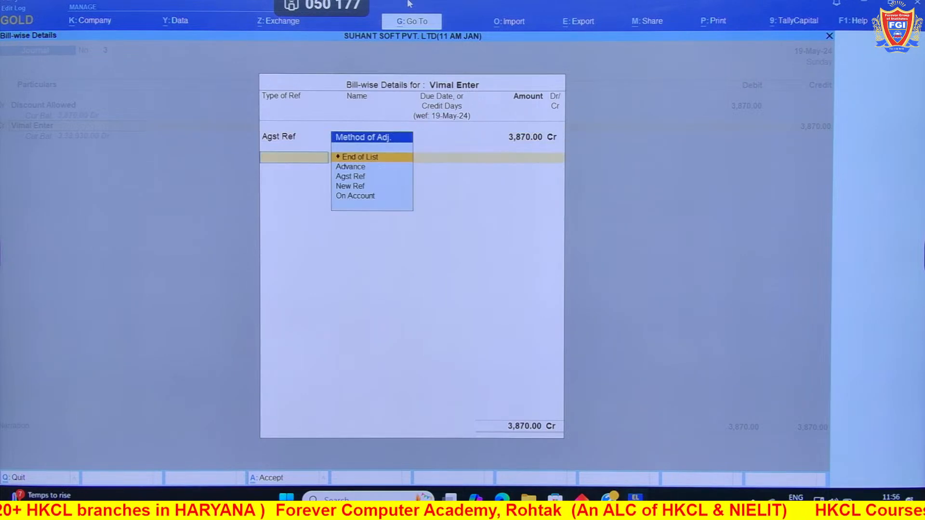
key("Return")
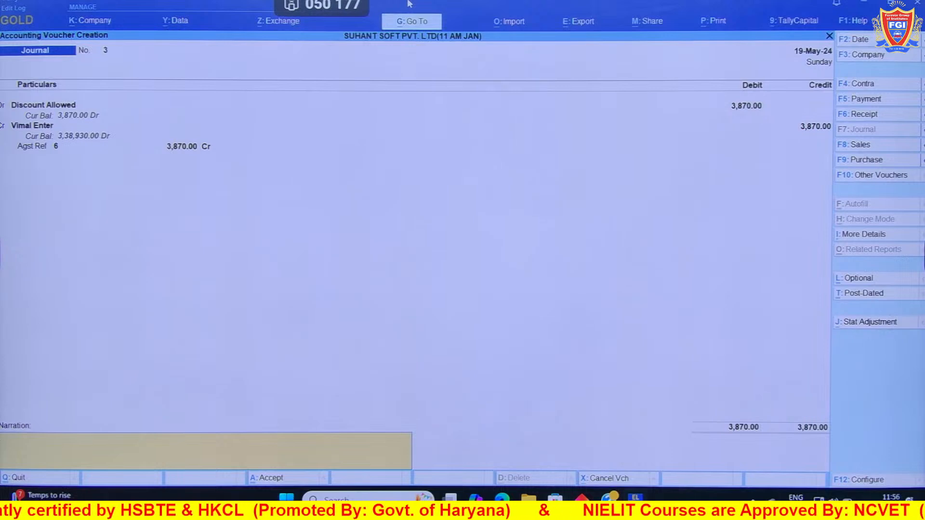
key("Return")
key("Return")
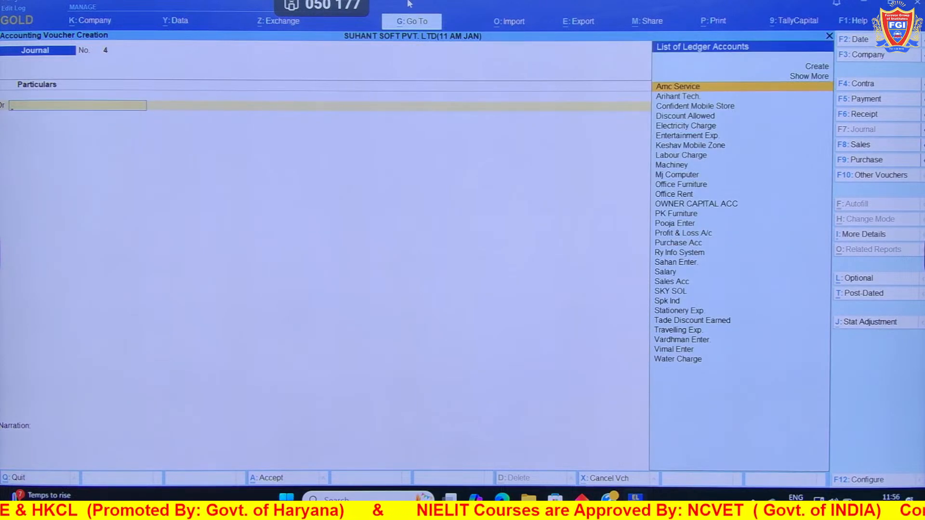
Leave voucher entry and open the company's Balance Sheet report from the Gateway of Tally
key("Escape")
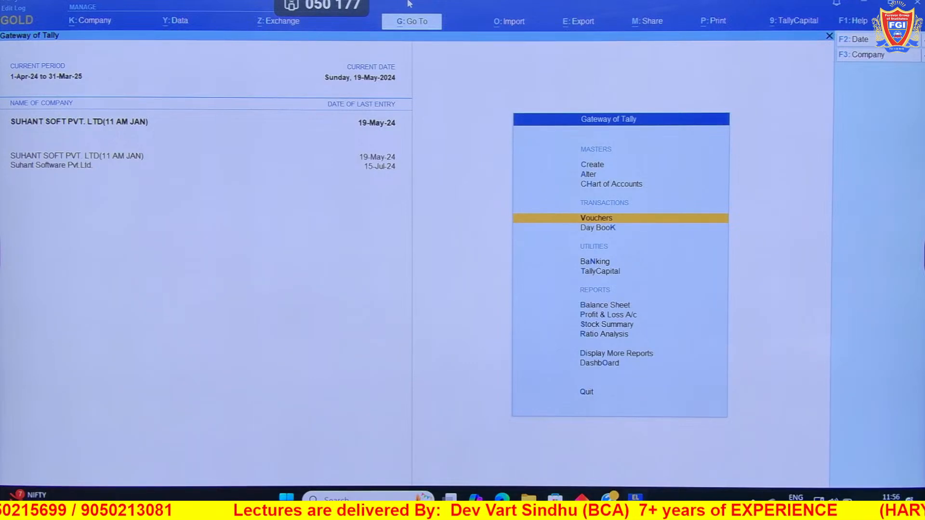
key("Down")
key("Down")
key("Down")
key("Down")
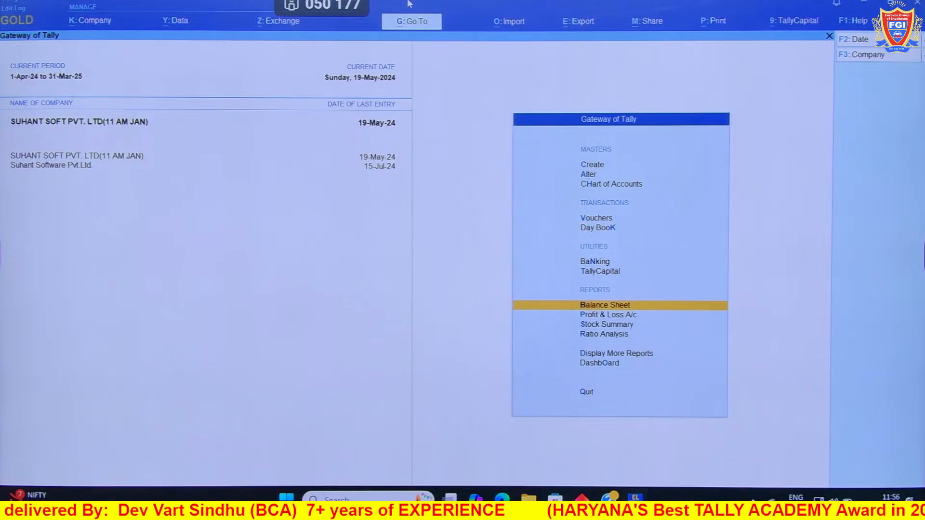
key("Return")
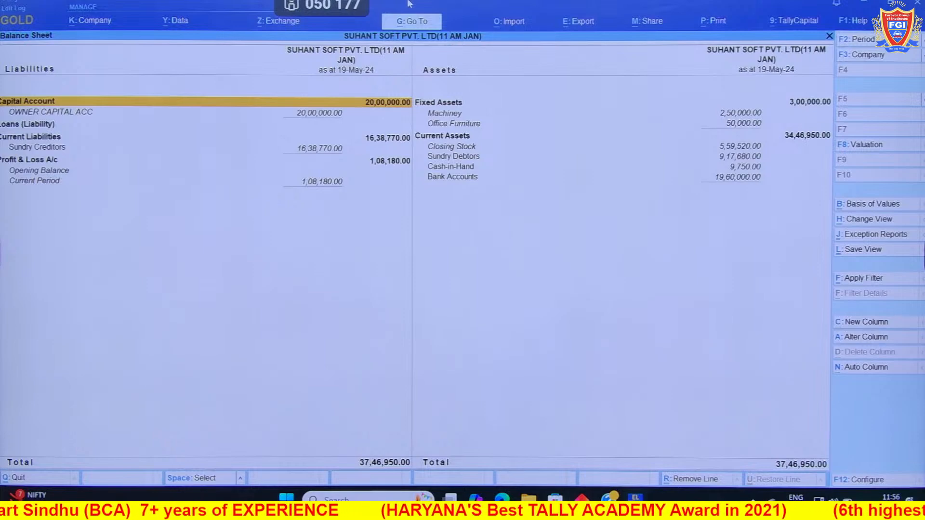